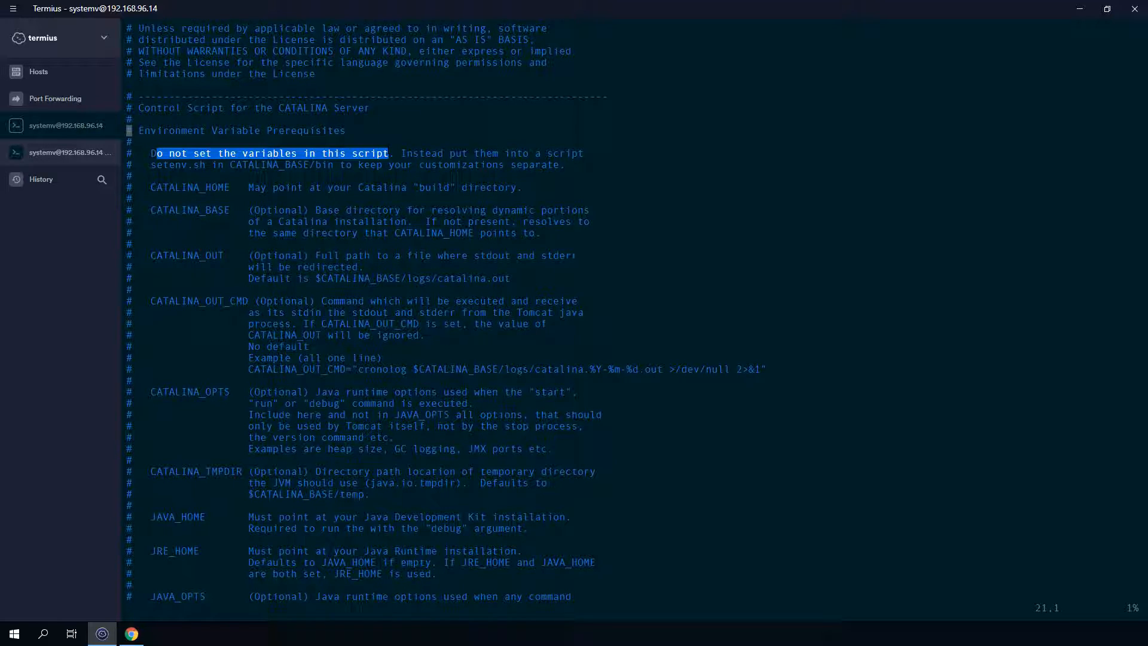
Step: Review catalina.sh, examining the environment variable comments, the instruction about setenv.sh and the code that loads setenv.sh
left_click_drag(157, 164, 199, 165)
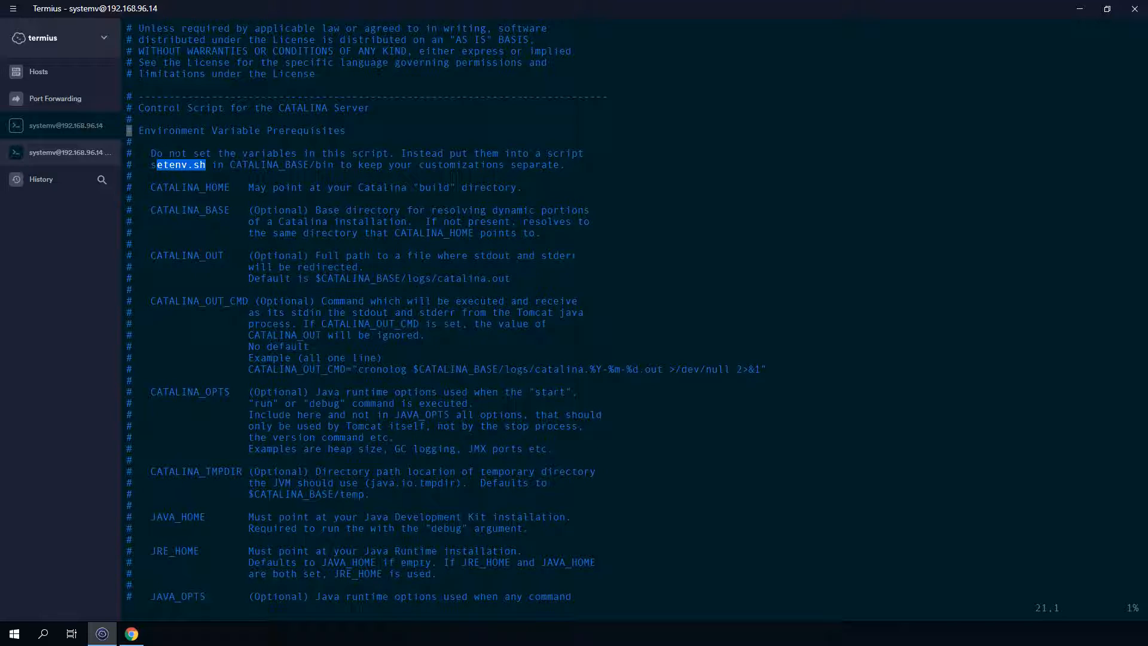
left_click(205, 165)
key("Page_Down")
key("Page_Down")
key("Page_Down")
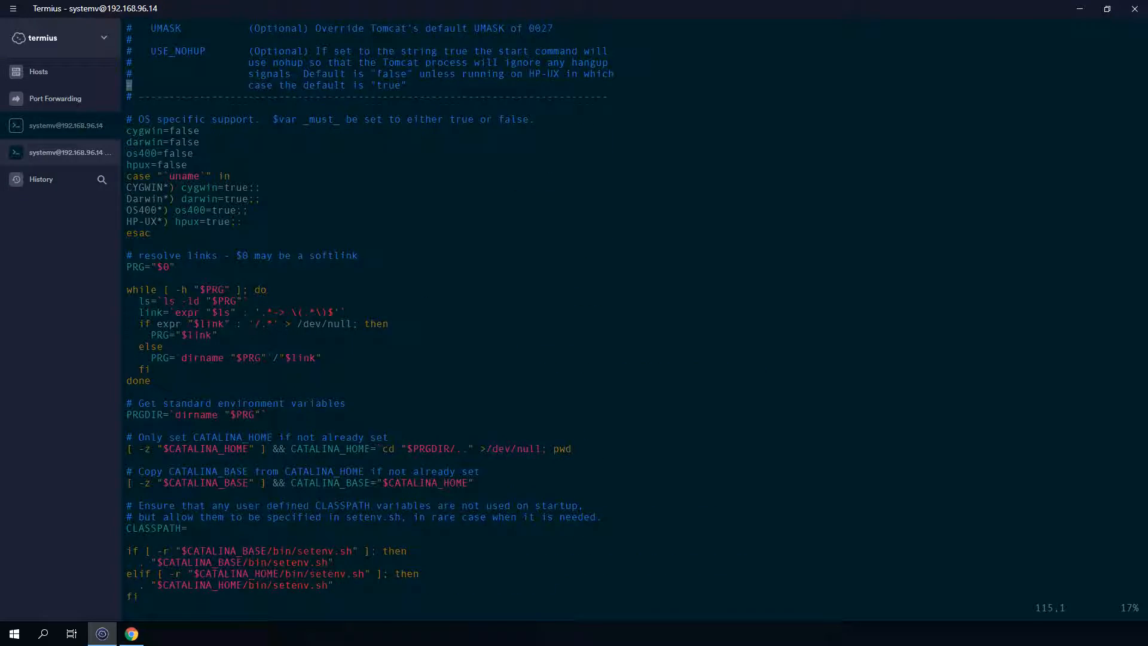
key("Up")
key("Up")
key("Up")
key("Up")
key("Up")
key("Up")
key("Up")
key("Up")
key("Up")
key("Up")
key("Up")
key("Up")
key("Up")
key("Up")
key("Up")
key("Up")
key("Up")
key("Up")
key("Up")
key("Up")
key("Up")
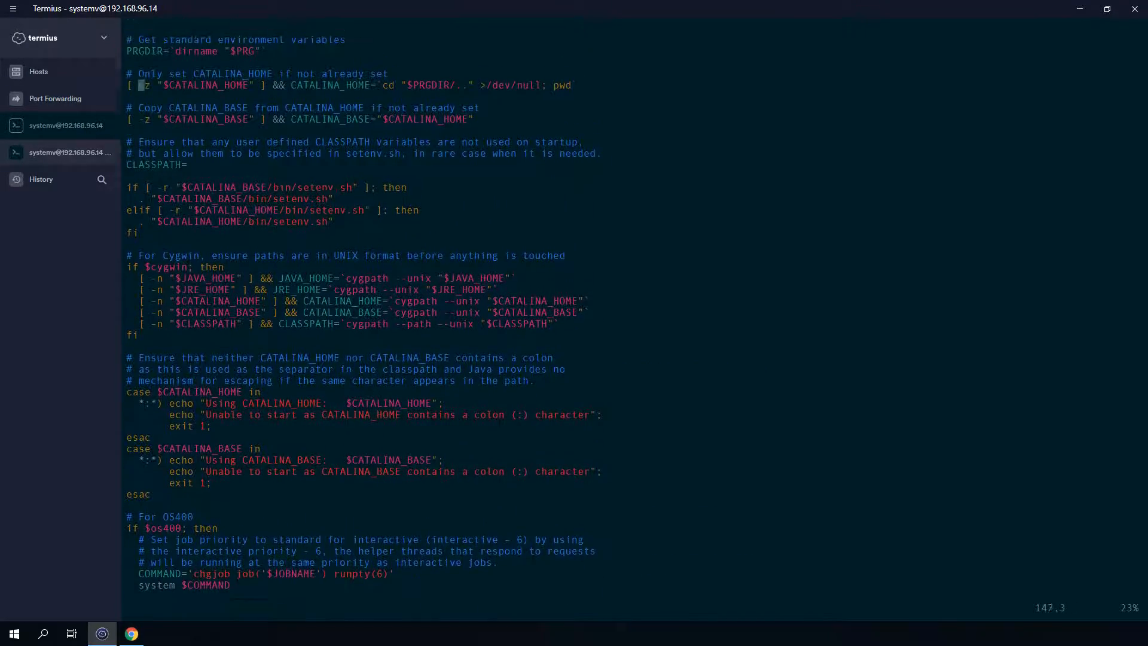
key("Up")
key("Up")
key("Up")
key("Up")
key("Up")
key("Up")
key("Up")
key("Up")
key("Up")
key("Up")
key("Up")
key("Up")
key("Up")
key("Up")
key("Up")
key("Up")
key("Up")
key("Up")
key("Up")
key("Up")
key("Down")
key("Down")
key("Down")
key("shift+v")
key("Escape")
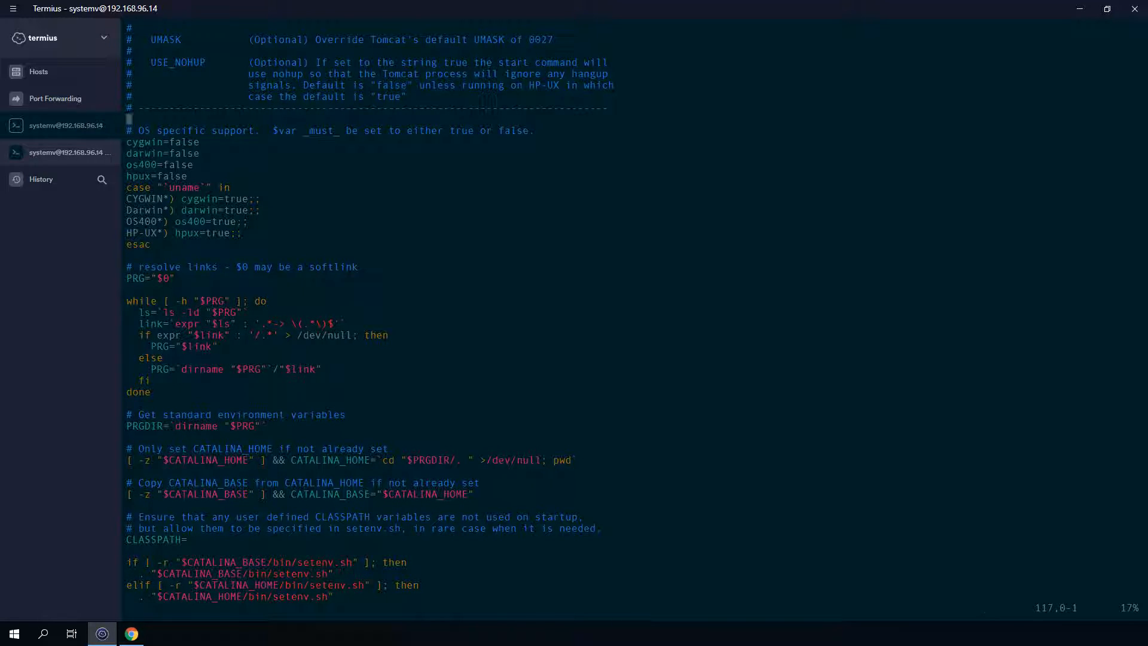
key("Page_Up")
key("Page_Up")
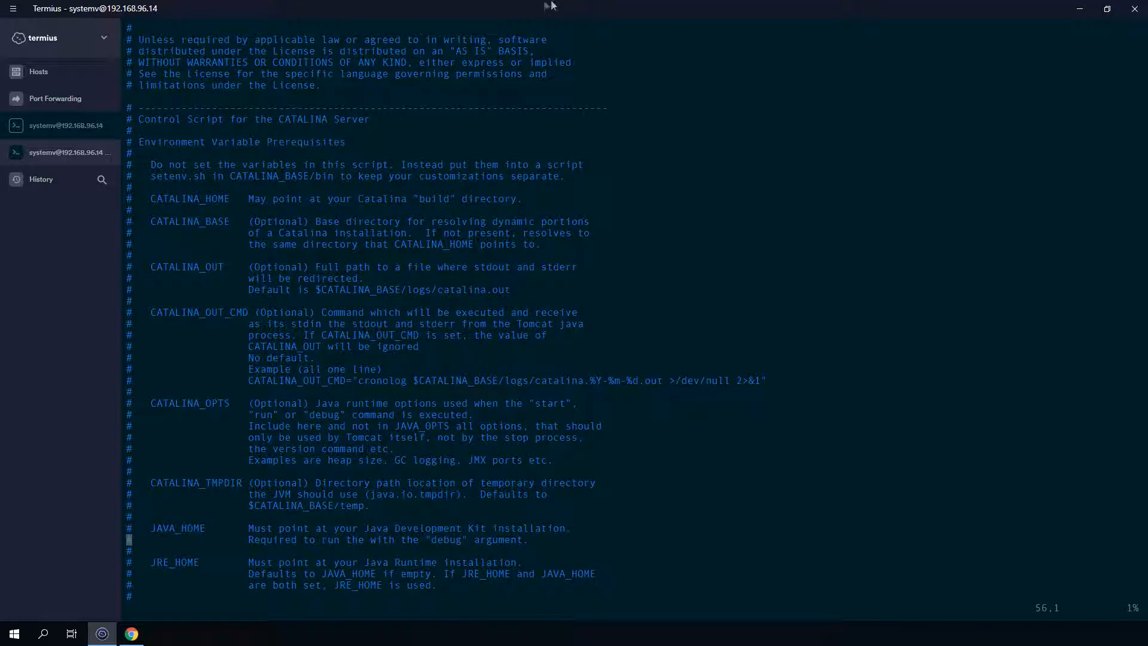
left_click_drag(128, 108, 478, 422)
left_click(478, 422)
Step: Quit vim without saving catalina.sh and return to the shell prompt
type(":")
key("Tab")
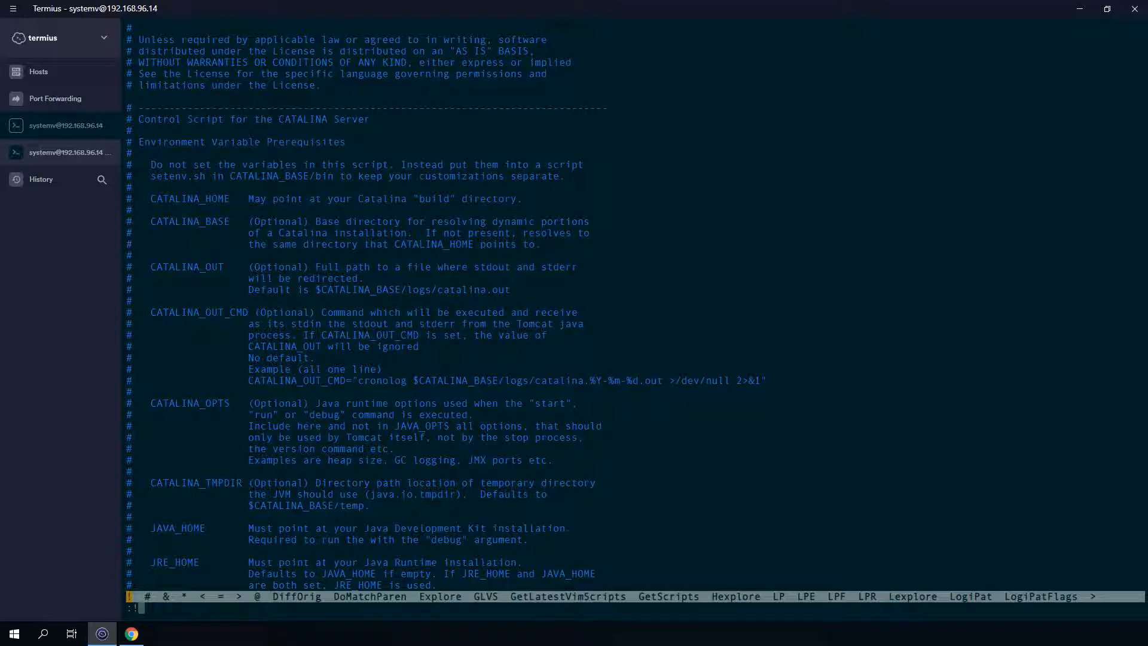
key("Escape")
type(":q!")
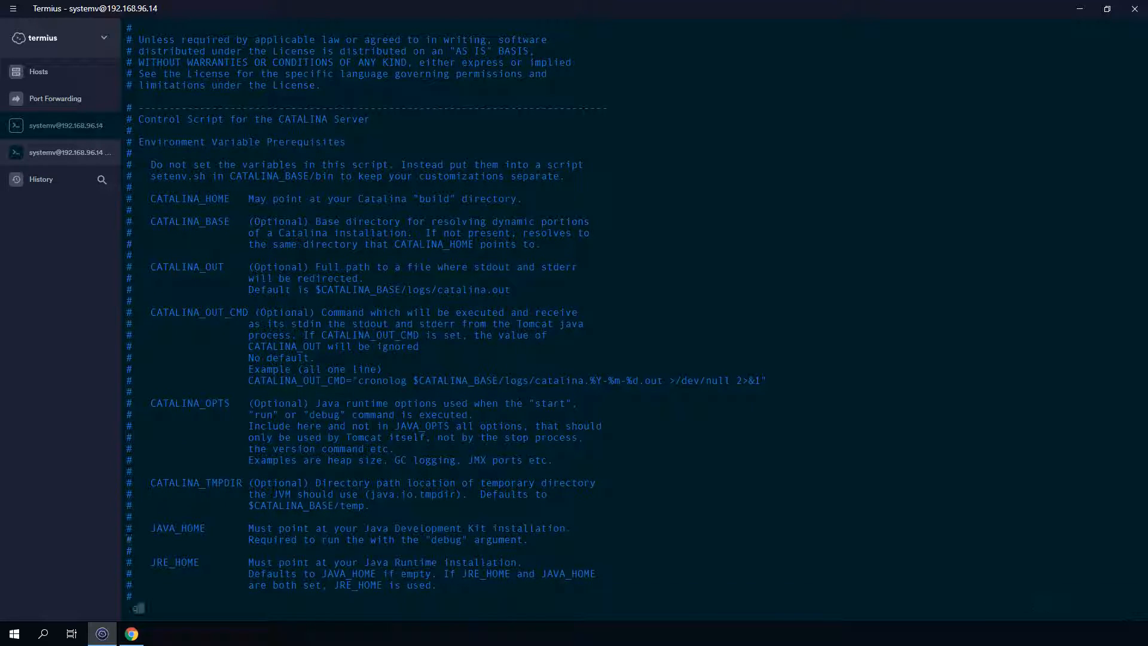
key("Return")
key("Return")
key("Return")
key("Return")
key("Return")
key("Return")
key("Return")
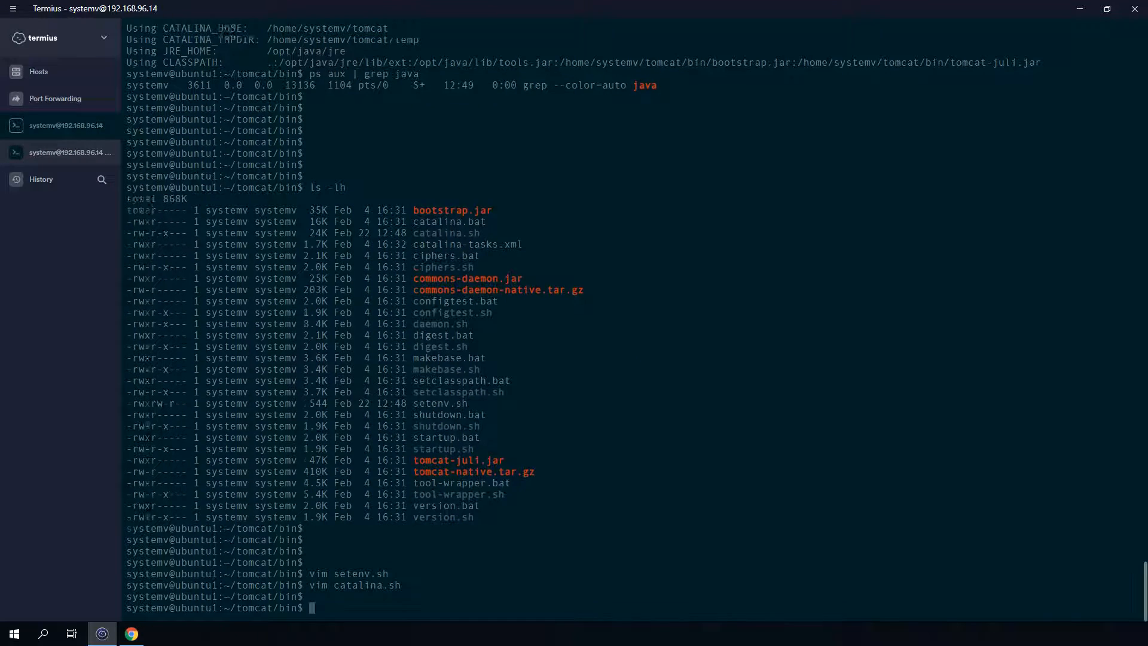
key("Return")
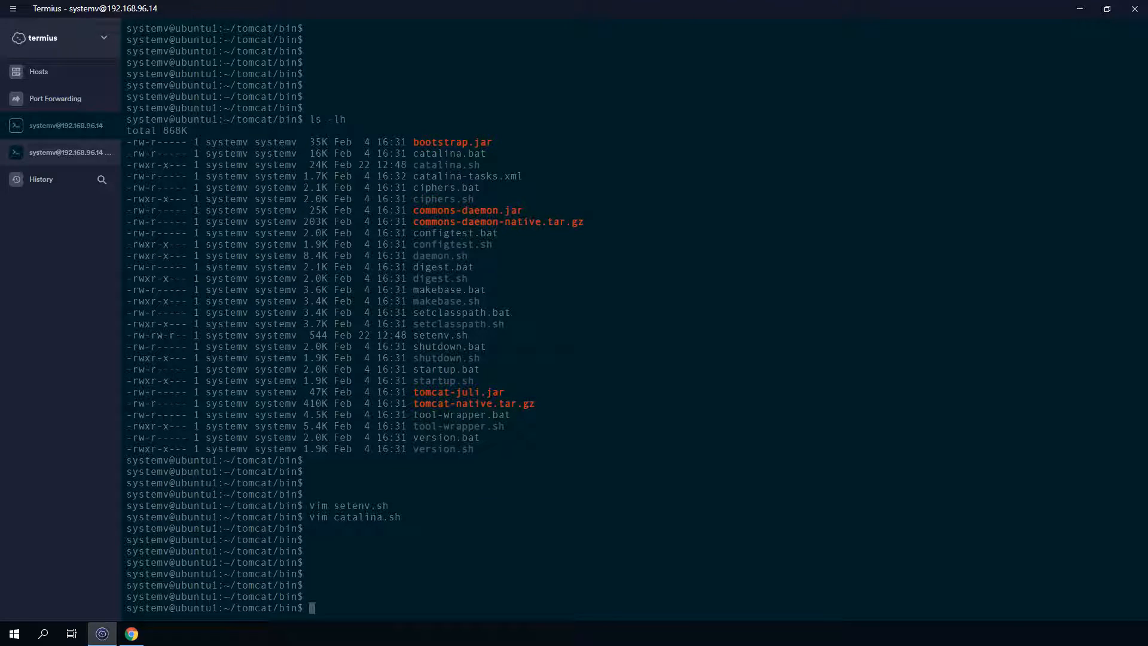
Step: List the contents of the Tomcat bin directory and filter the running processes for java
type("ls")
key("Return")
type("ps aux |")
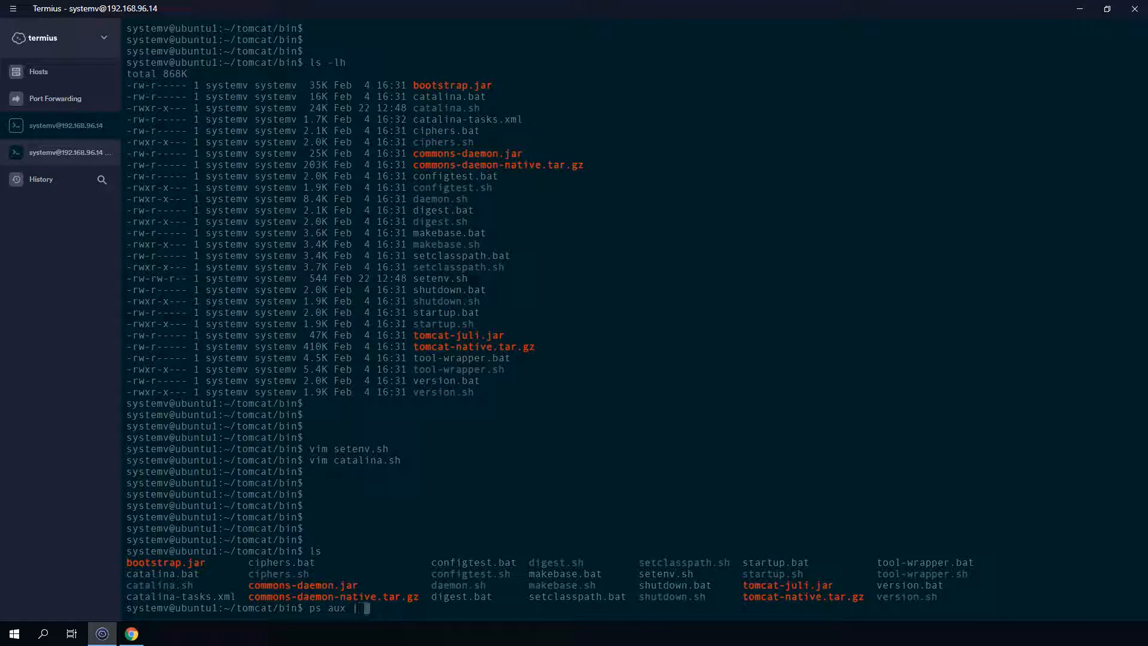
type(" grep java")
key("Return")
key("Return")
key("Return")
key("Return")
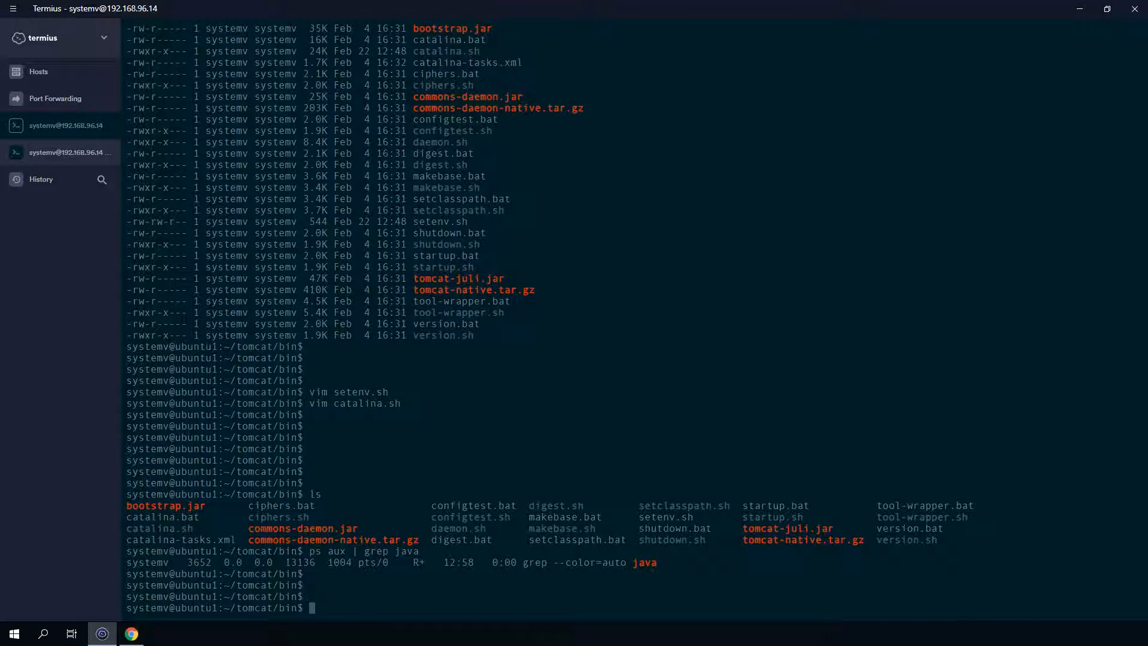
key("alt+Tab")
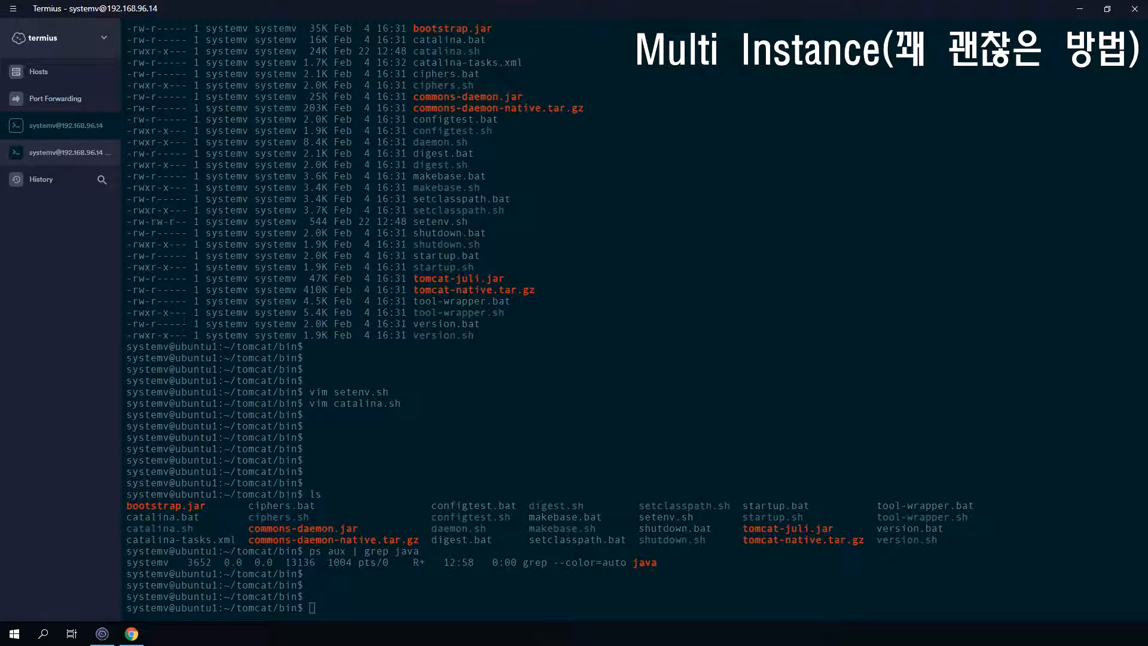
key("alt+Tab")
Step: Move up two levels from the Tomcat bin directory to the home directory, listing the contents at each level
type("cd ..")
key("Return")
type("ls")
key("Return")
type("cd ")
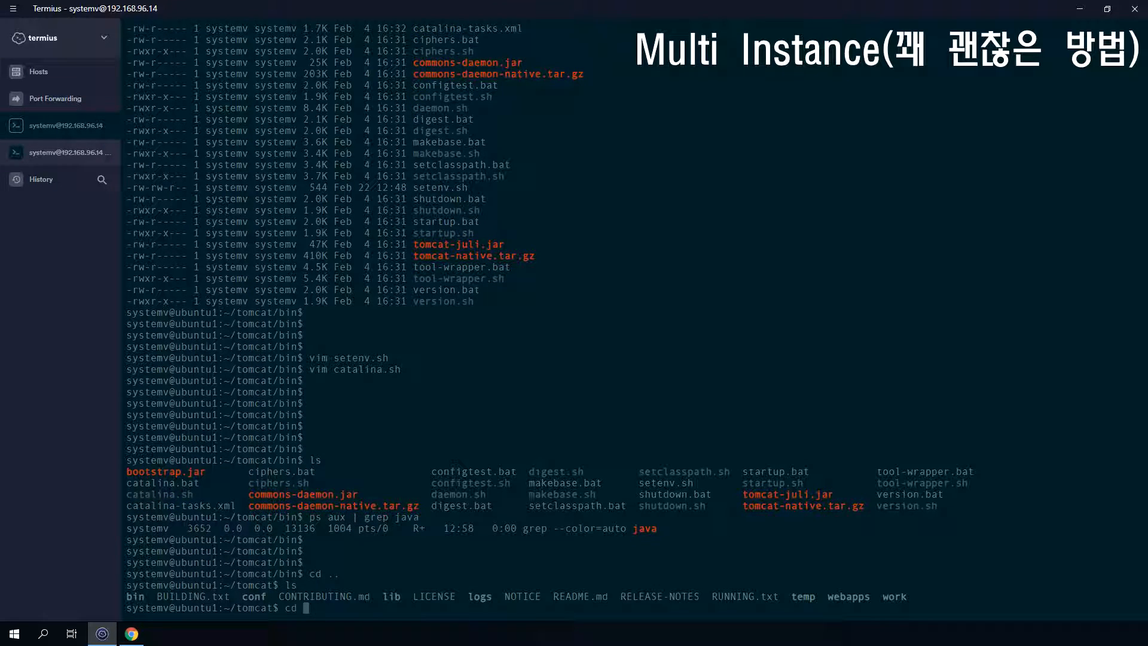
type("..")
key("Return")
type("ls")
key("Return")
Step: Remove the tomcat entry from the home directory and list the directory in both short and long format
type("rm tomcat")
key("Return")
type("ls")
key("Return")
type("ls -lh")
key("Return")
key("Return")
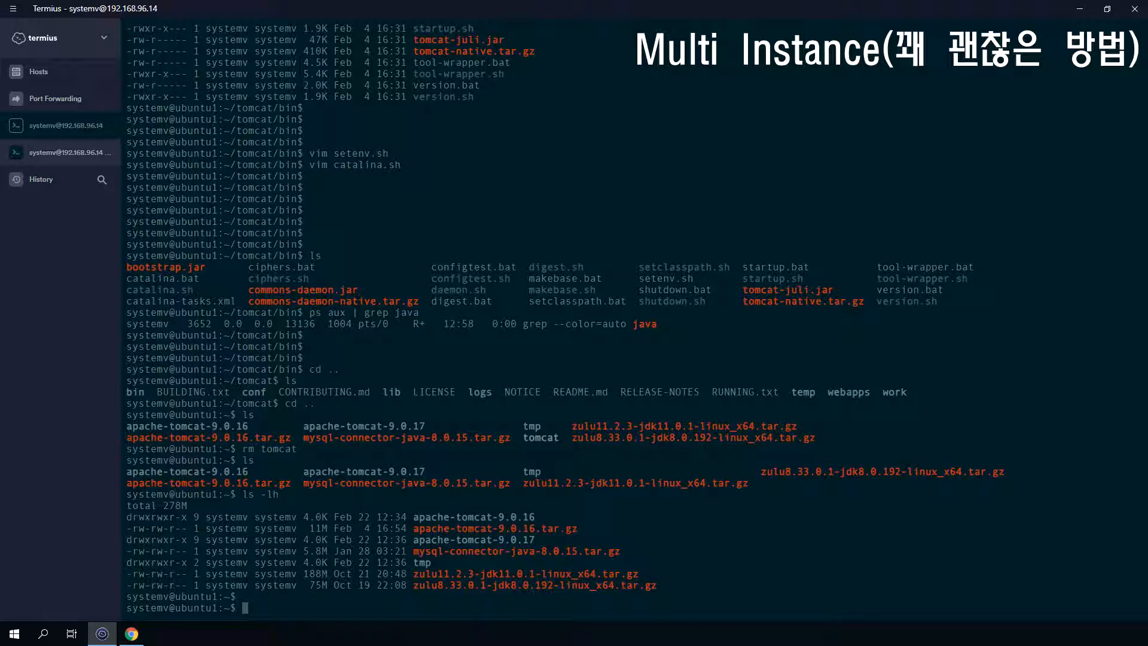
Step: Switch to Chrome, load Google and search for "톰캣 멀티 인스턴스"
left_click(132, 634)
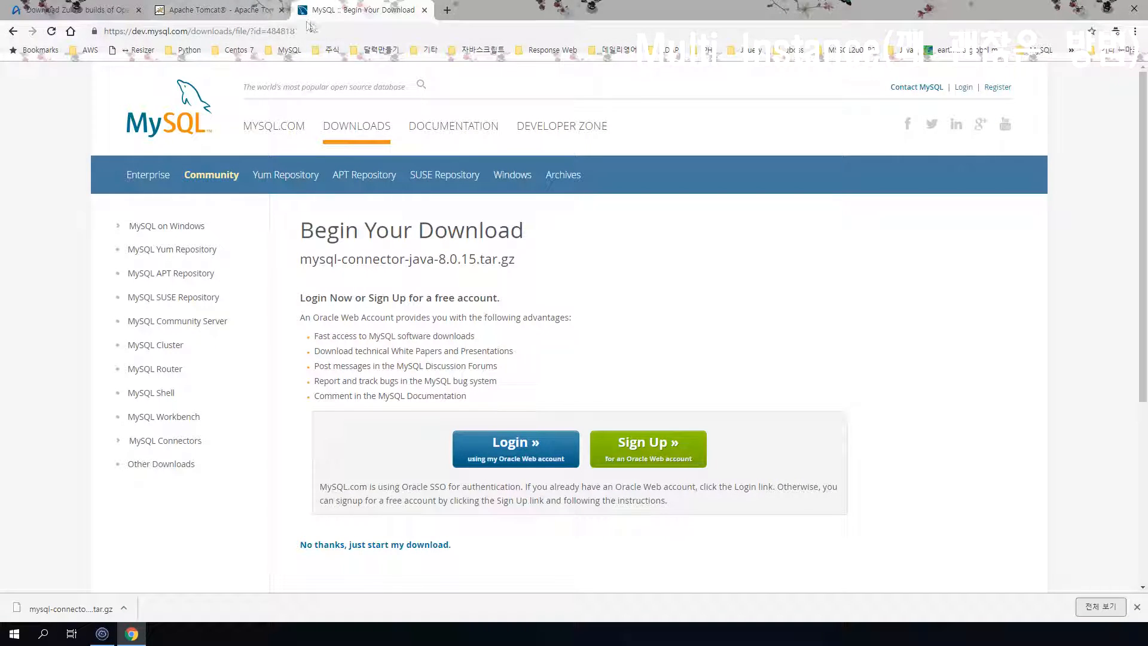
left_click(325, 29)
type("google")
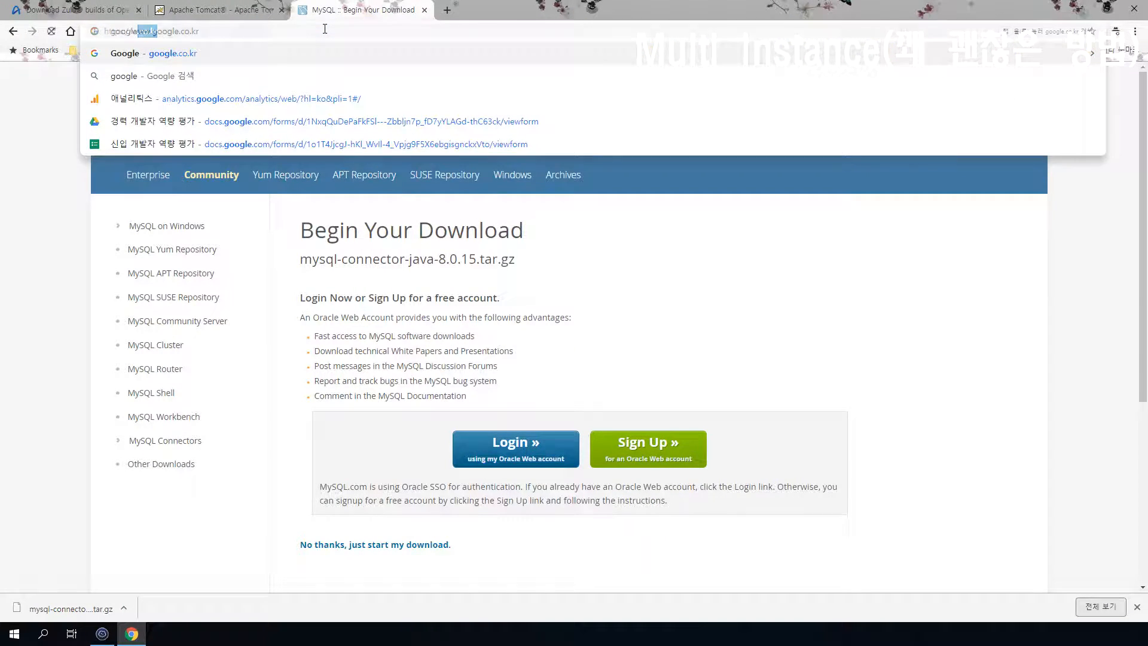
key("Return")
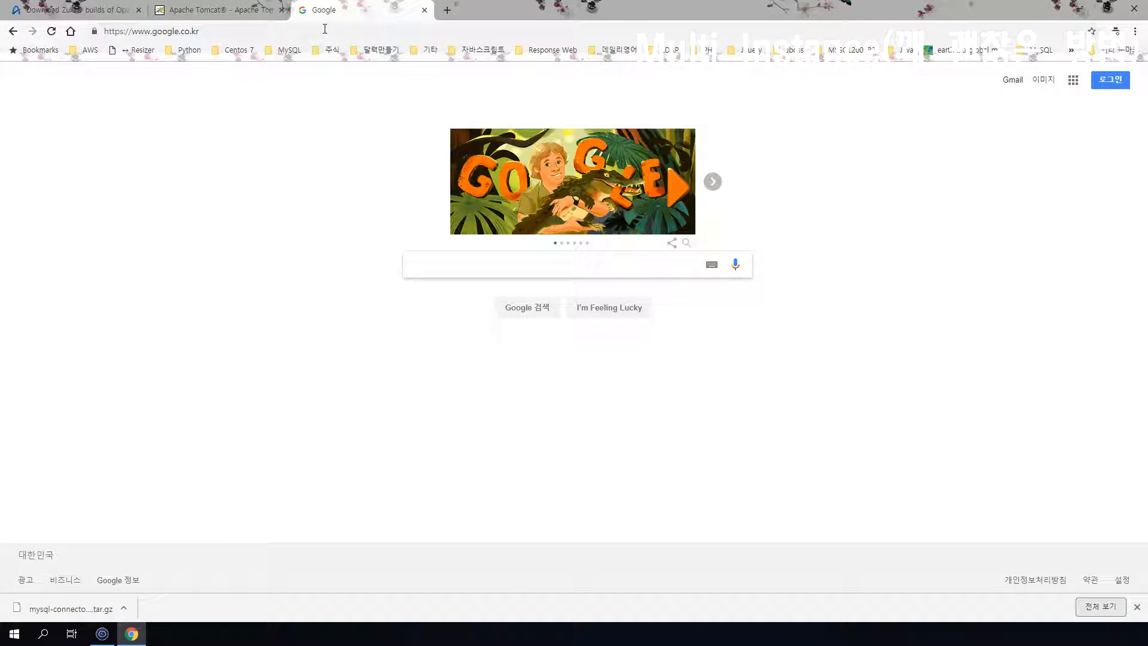
type("톰캣 ")
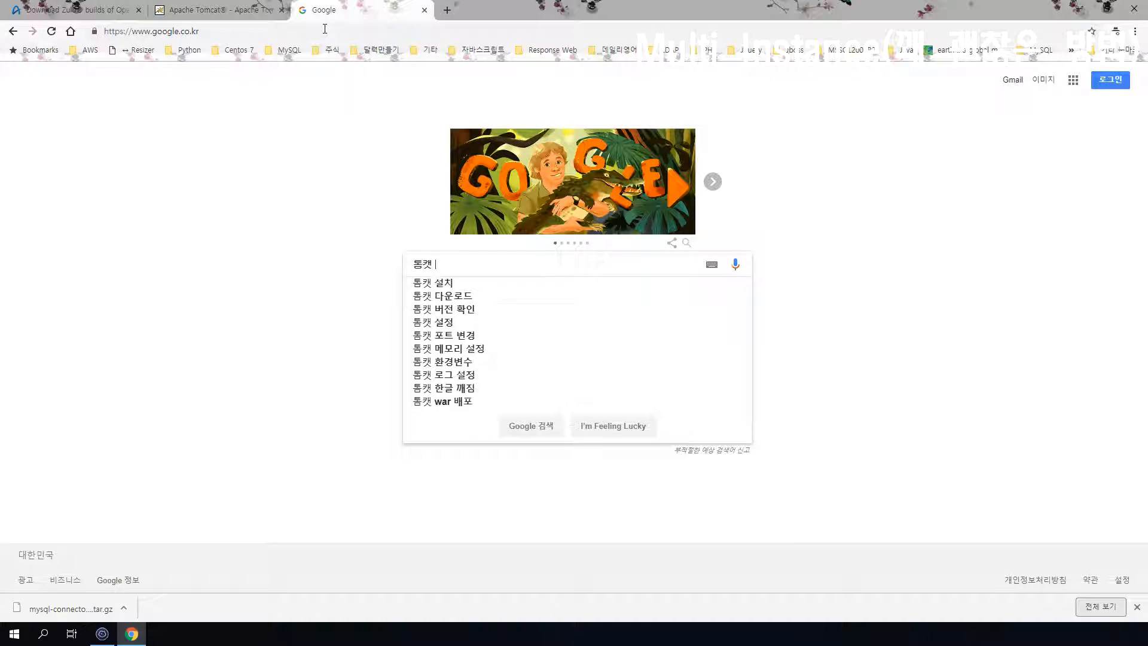
type("멅티 인스턴싀")
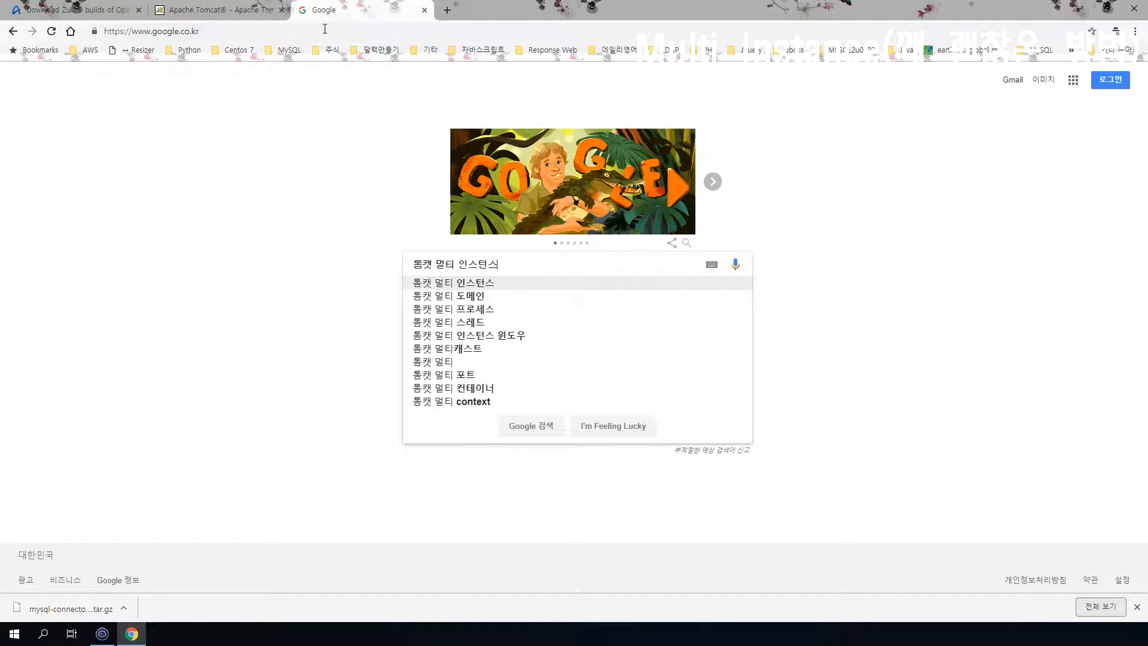
key("BackSpace")
key("Return")
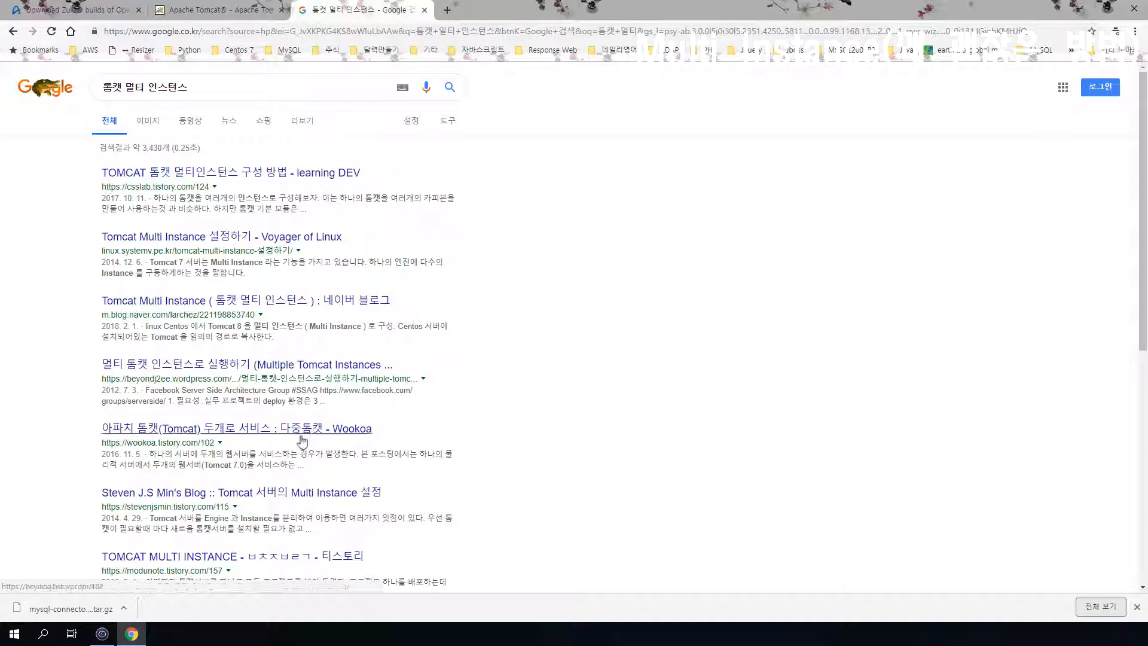
Step: Look through the first page of search results for guides on configuring Tomcat multiple instances
scroll(445, 429, "down", 2)
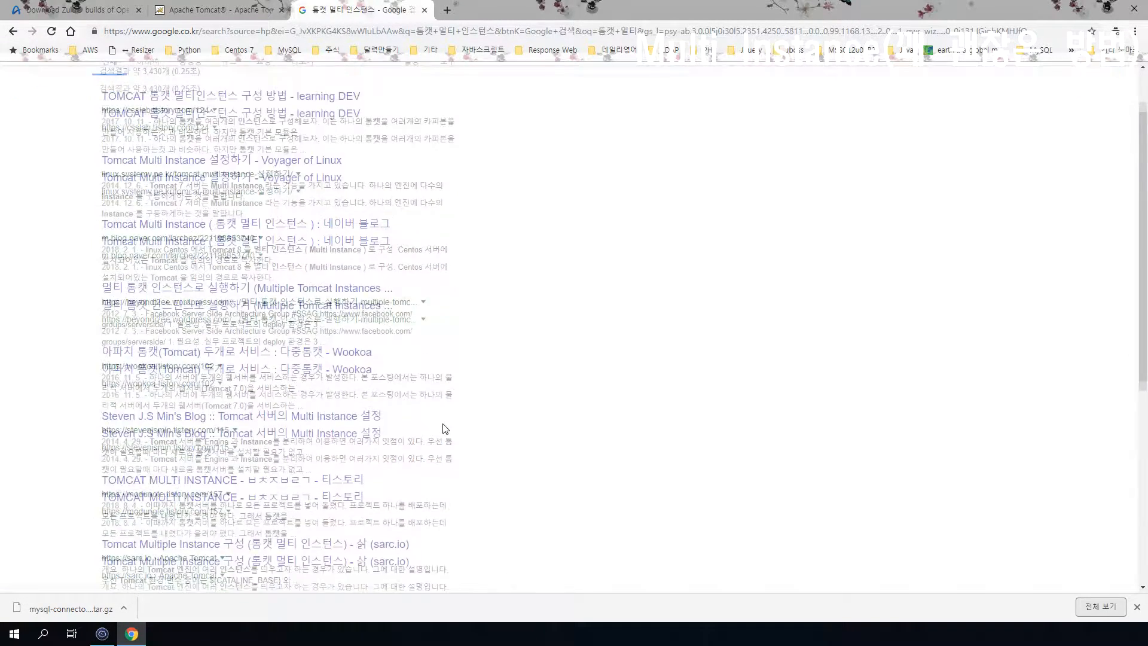
scroll(445, 429, "down", 1)
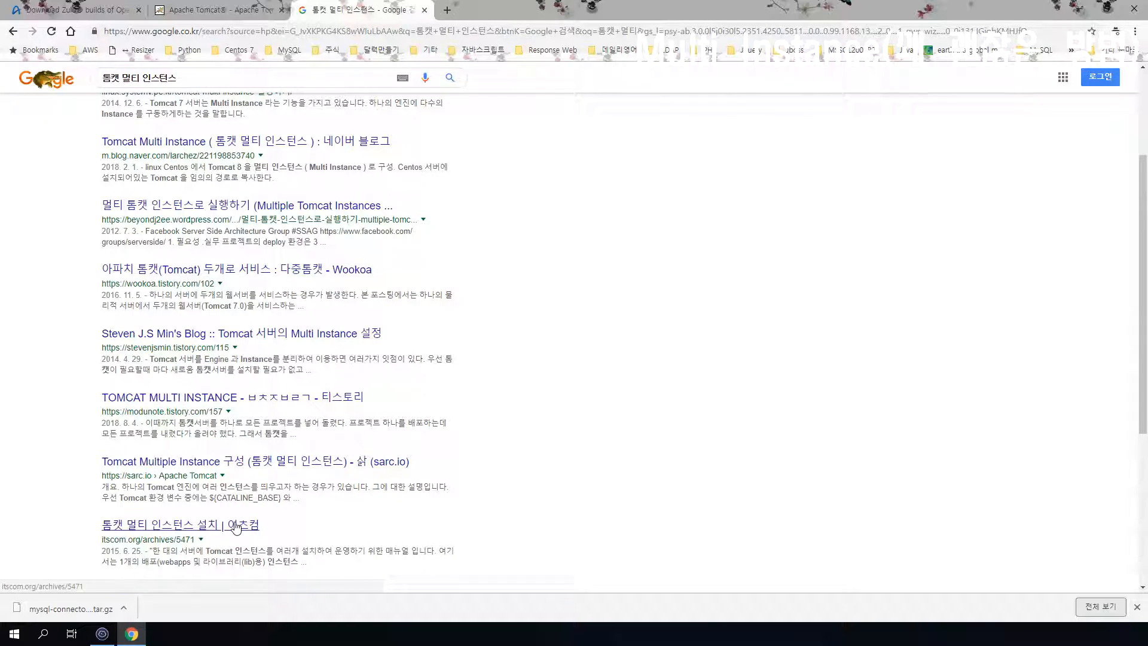
scroll(411, 523, "down", 5)
scroll(410, 523, "up", 8)
scroll(412, 524, "down", 6)
scroll(411, 524, "up", 5)
scroll(412, 524, "up", 2)
scroll(411, 524, "down", 4)
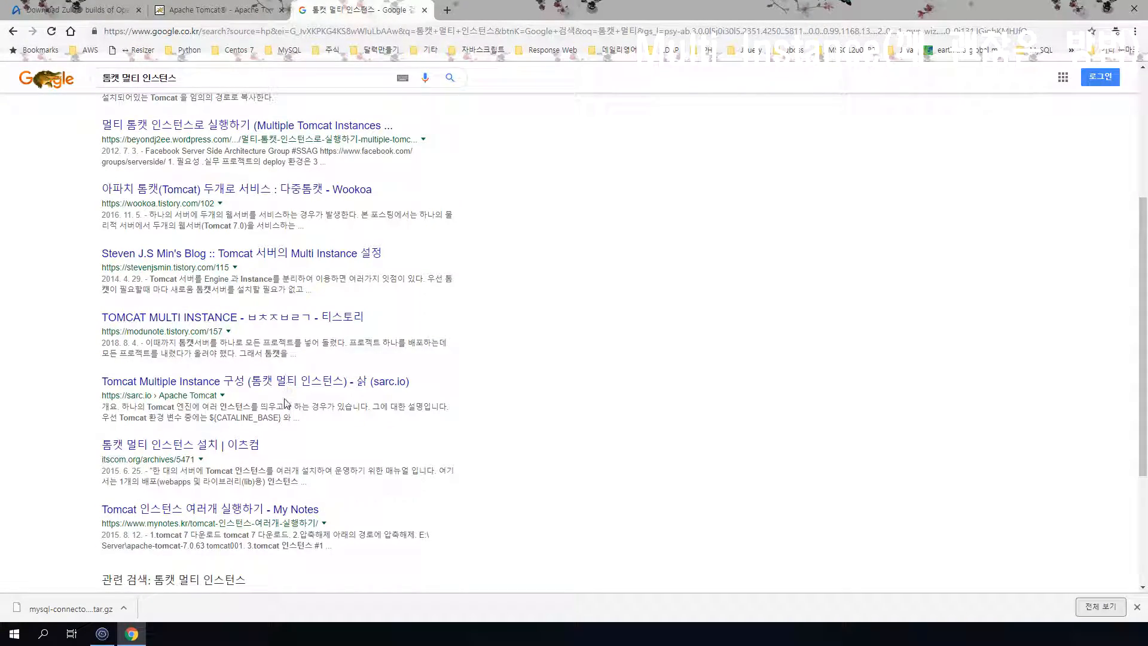
scroll(395, 541, "down", 3)
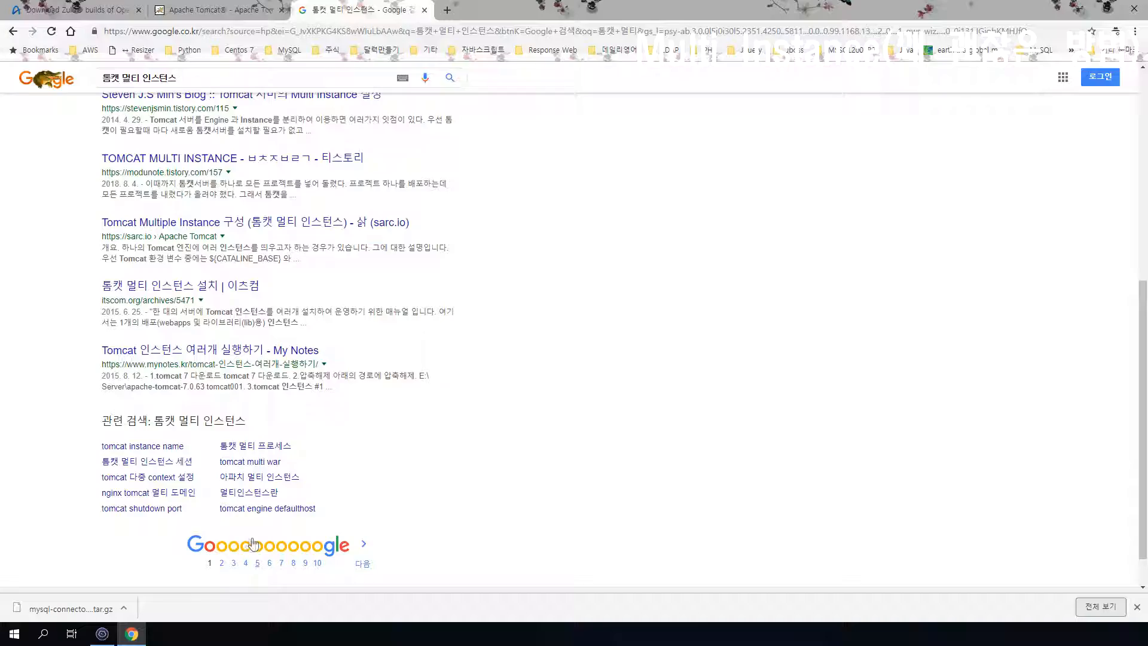
Step: Open the second page of search results and look through its Tomcat multi-instance articles
left_click(223, 549)
scroll(507, 405, "down", 1)
scroll(508, 405, "up", 1)
scroll(508, 405, "down", 3)
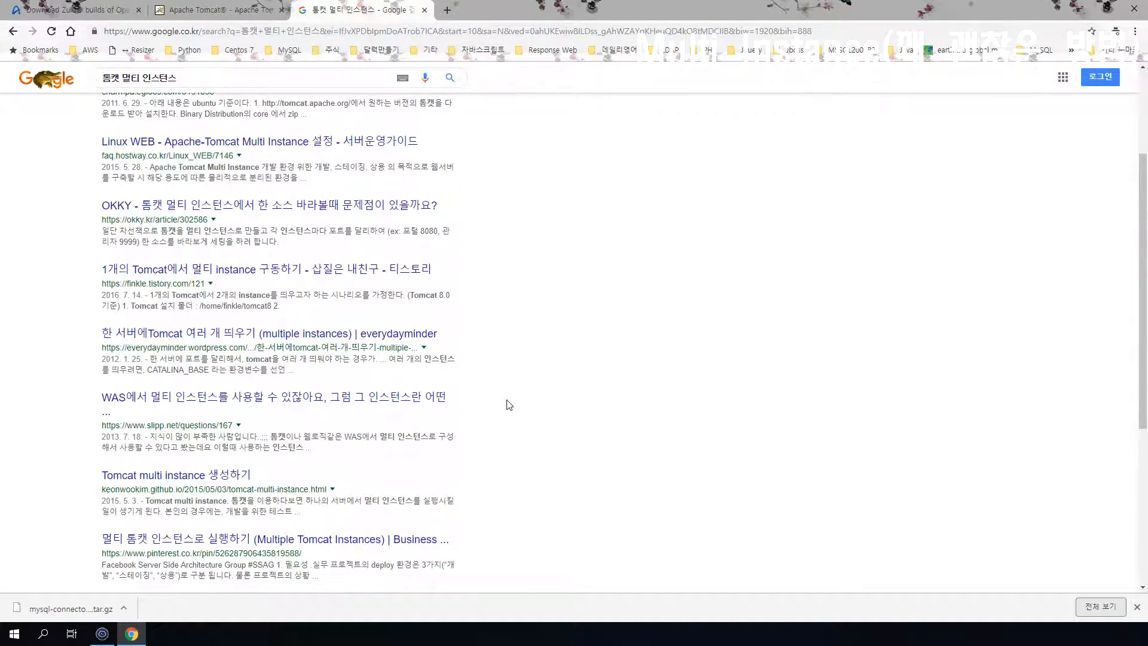
scroll(508, 405, "up", 3)
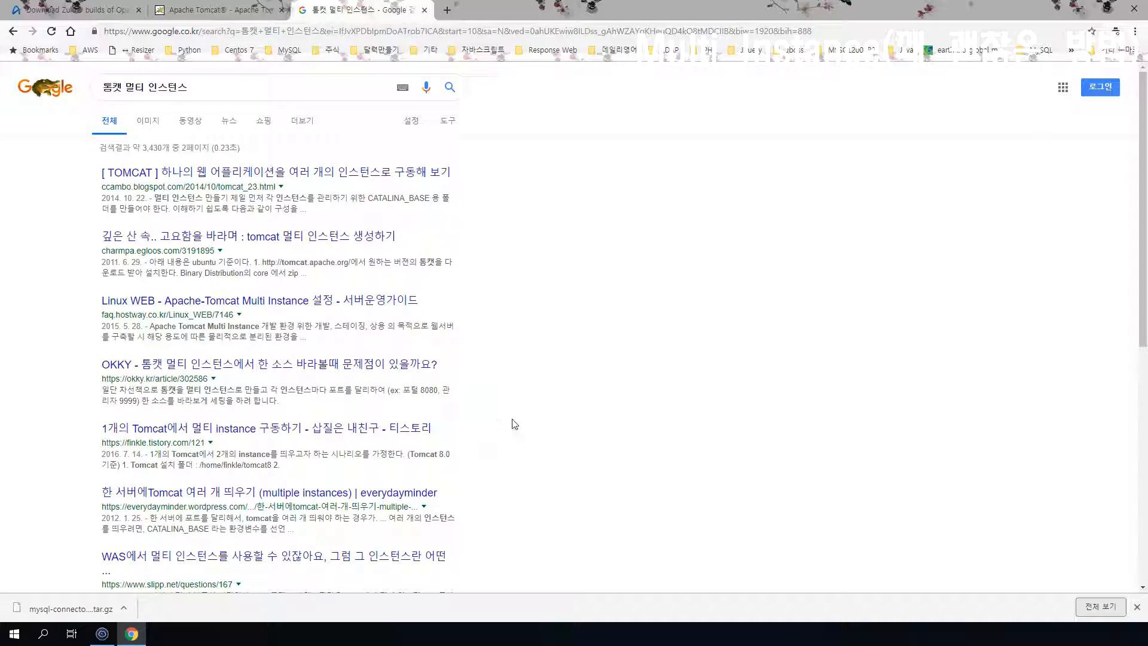
scroll(513, 423, "down", 2)
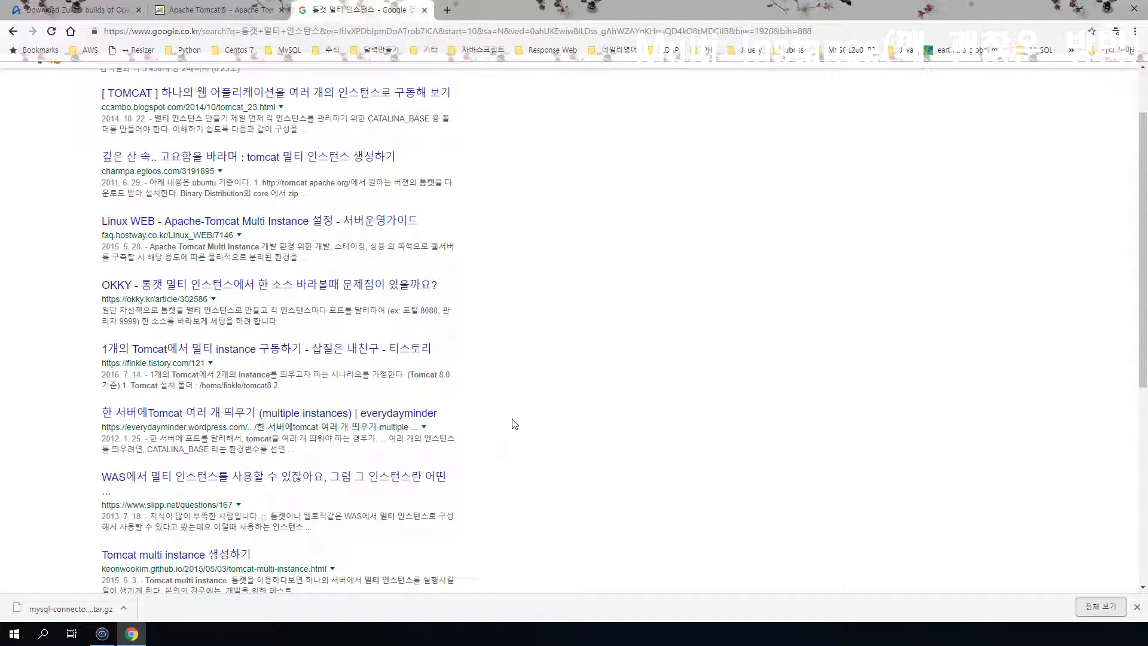
scroll(512, 424, "down", 5)
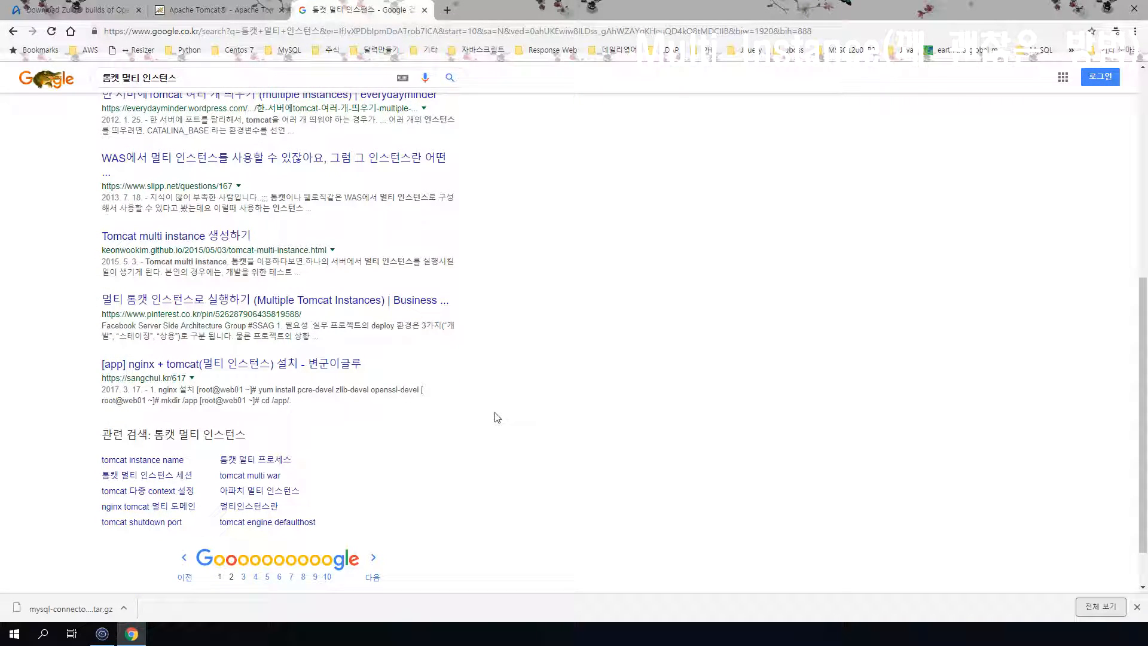
scroll(370, 517, "down", 1)
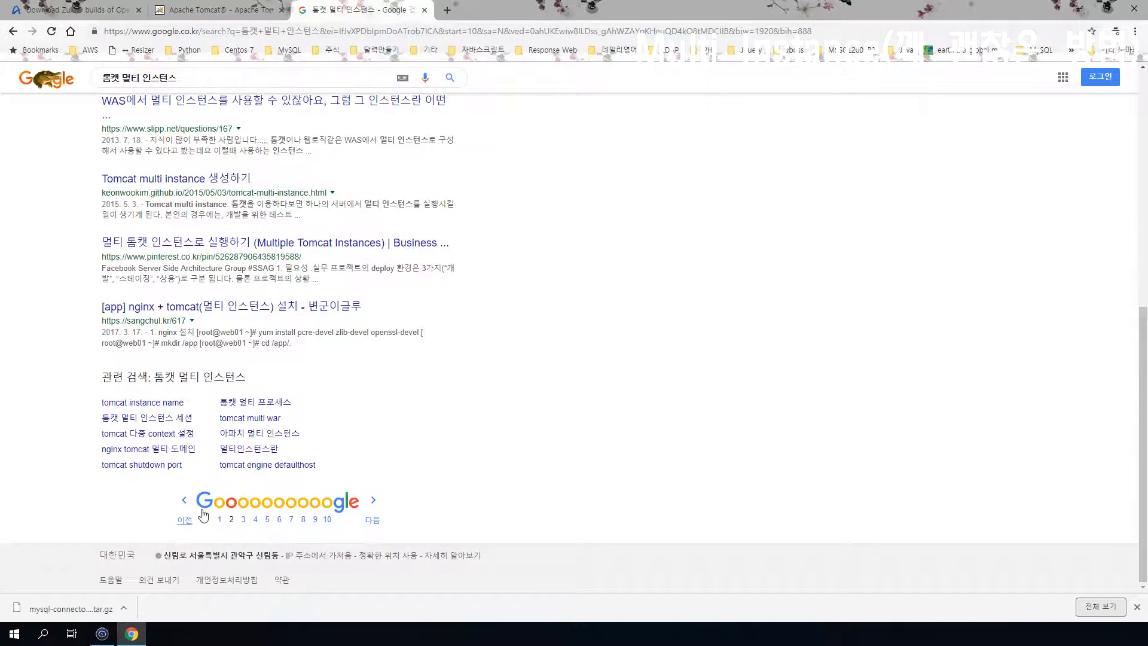
Step: Return to the first results page, read the Naver blog post on Tomcat Multi Instance through its startup script section, and go back to the results
left_click(219, 519)
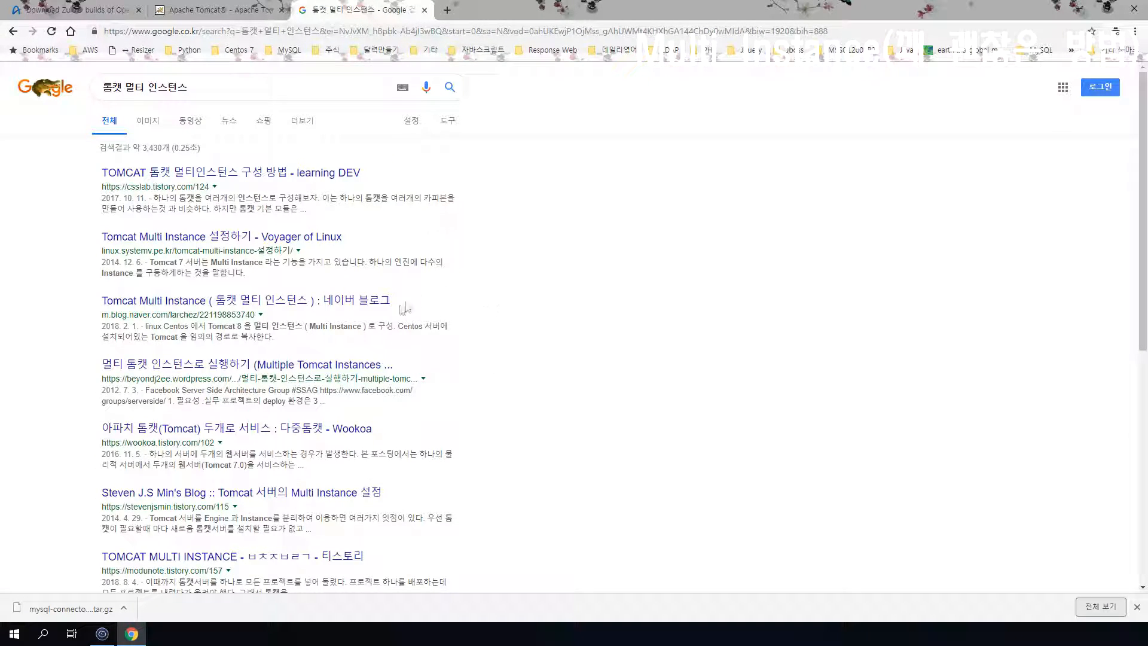
left_click(337, 305)
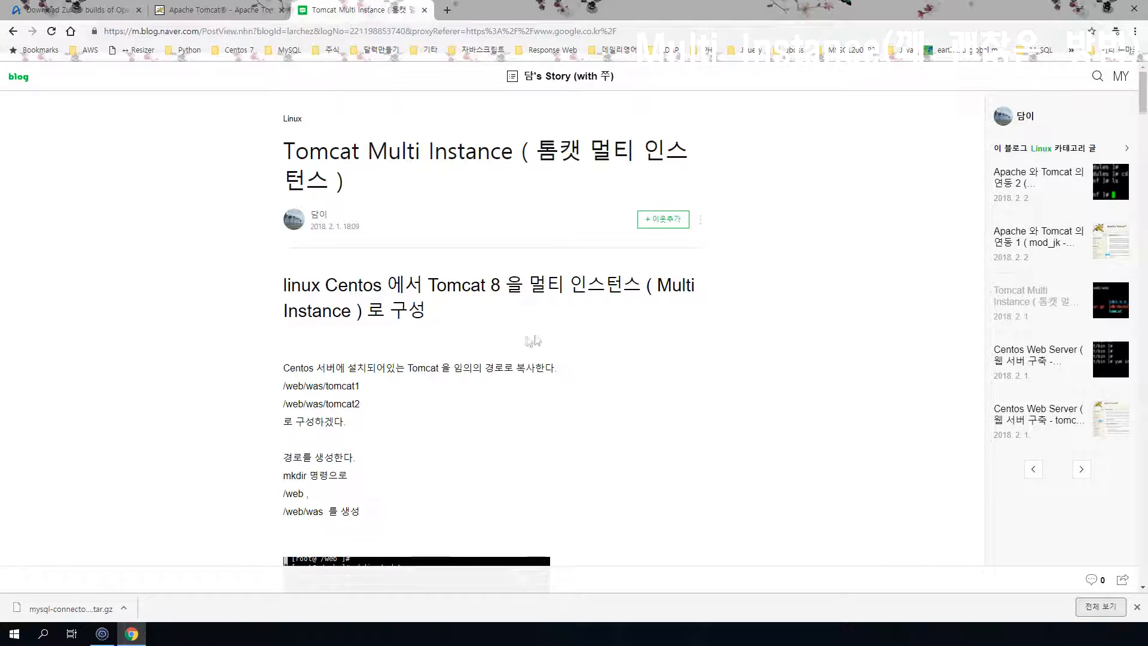
scroll(592, 332, "down", 3)
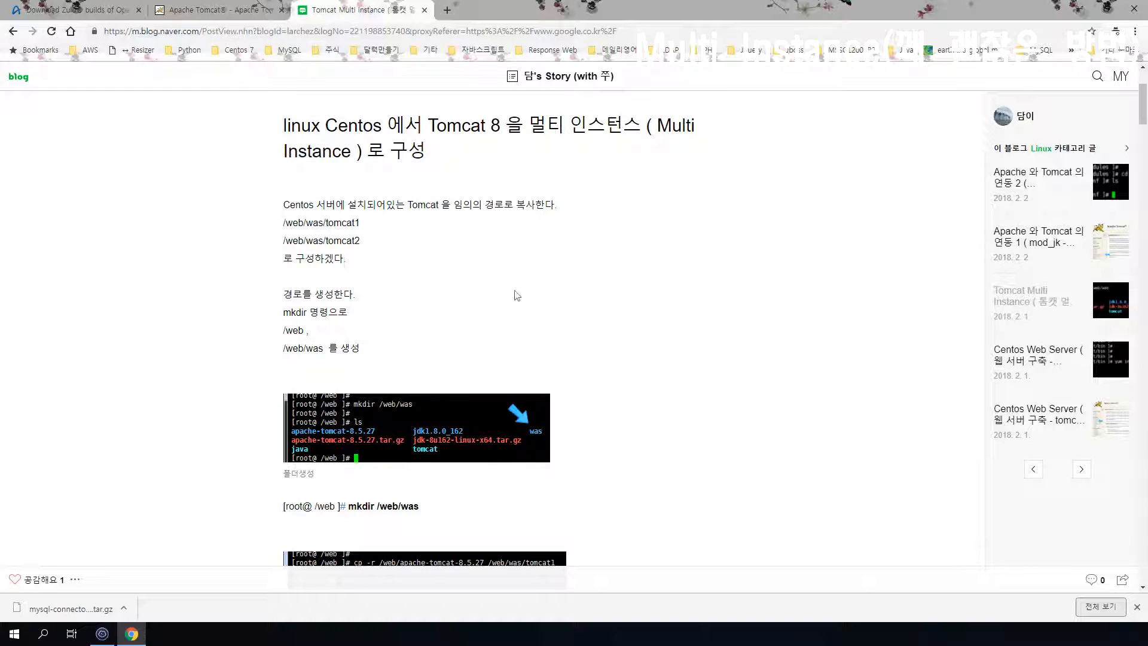
scroll(409, 316, "down", 5)
scroll(473, 317, "down", 4)
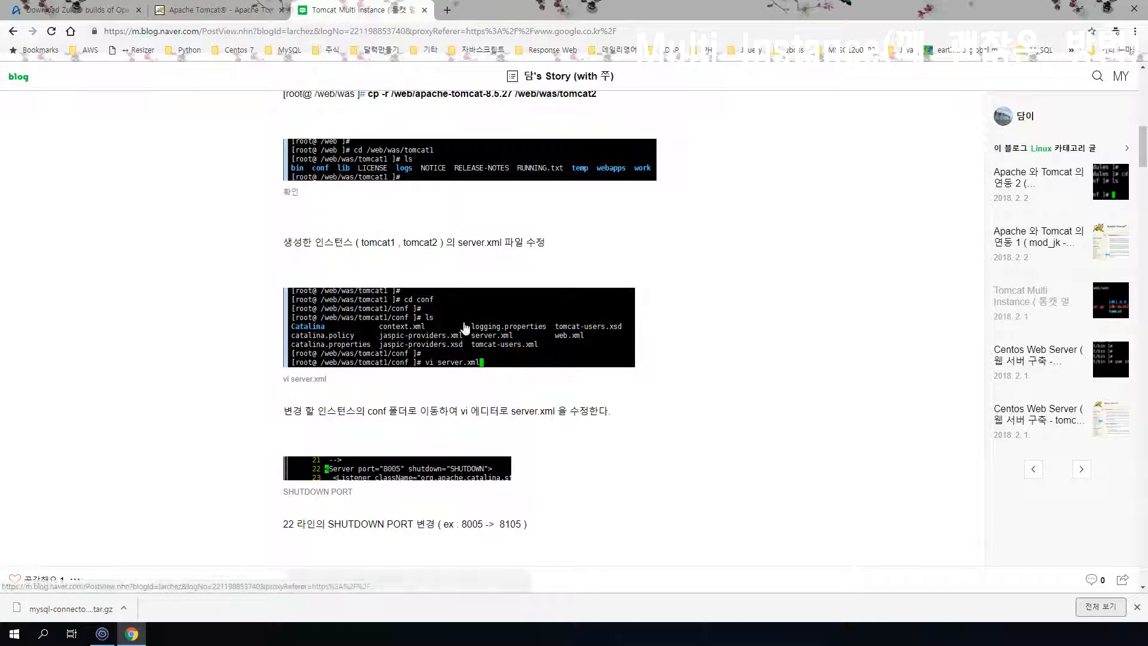
scroll(486, 308, "down", 6)
scroll(486, 307, "down", 8)
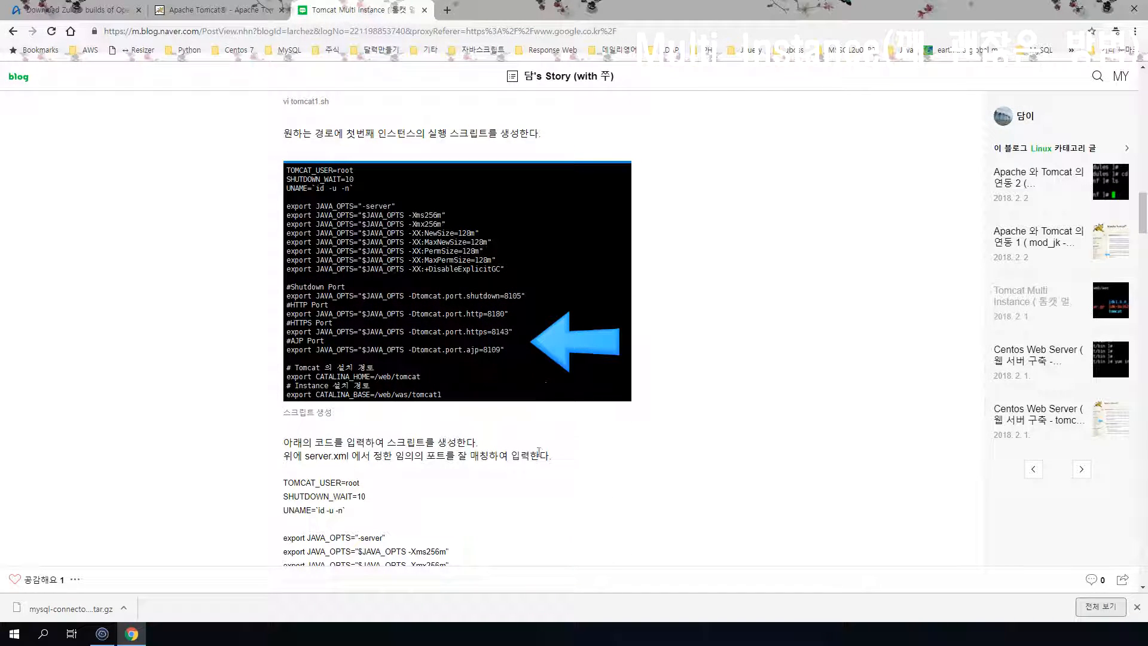
scroll(484, 473, "down", 3)
left_click(13, 32)
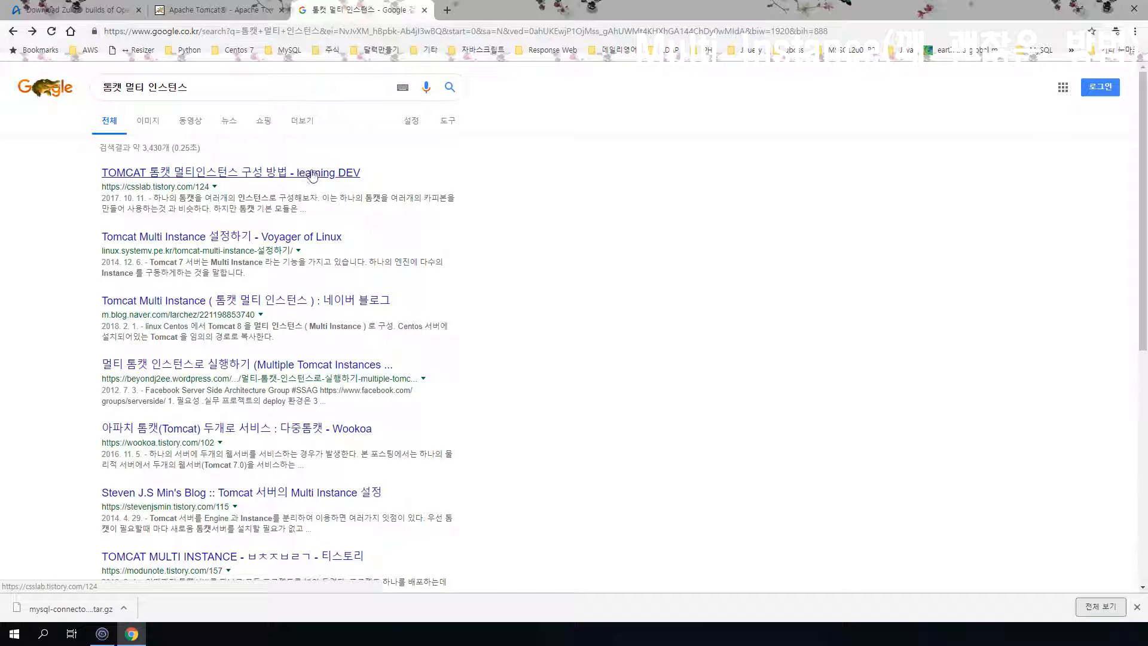
Step: Skim the first page of search results once more, then switch to Termius and quit vim out of catalina.sh
scroll(503, 320, "down", 7)
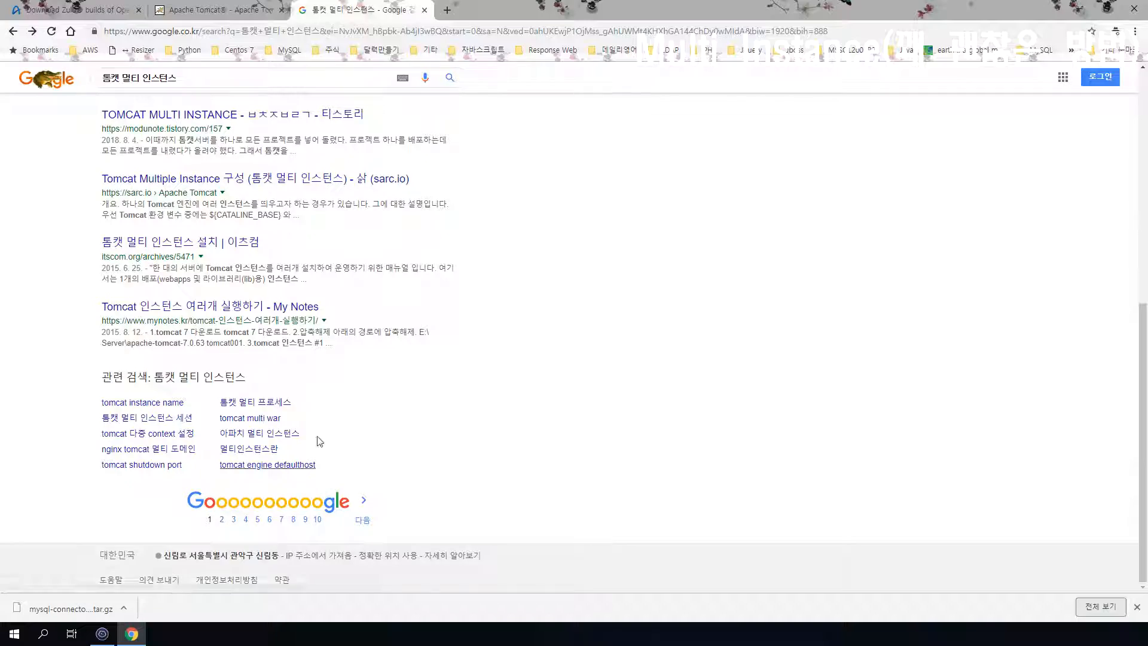
scroll(423, 328, "up", 7)
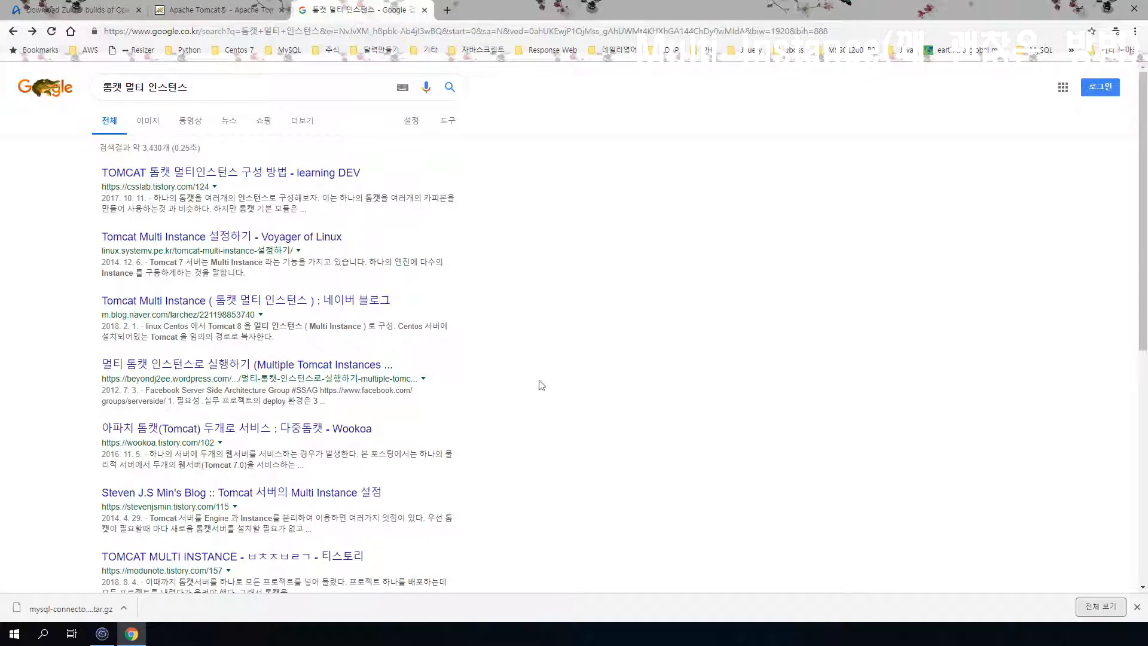
left_click(102, 633)
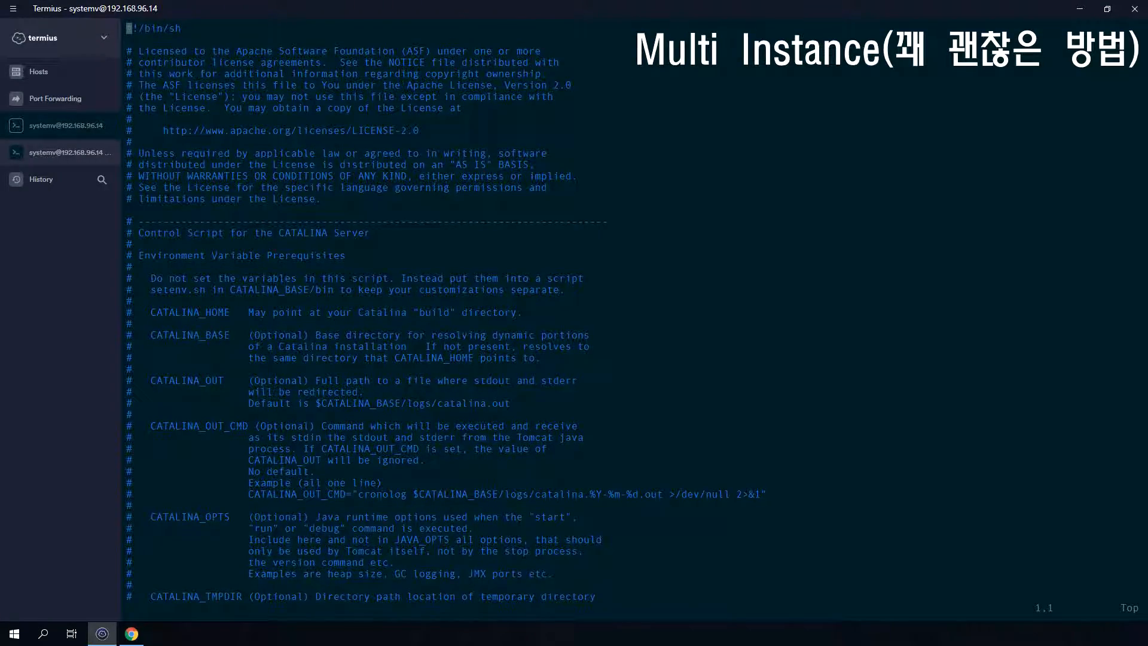
type("q")
key("Return")
key("Return")
key("Return")
key("Return")
key("Return")
key("Return")
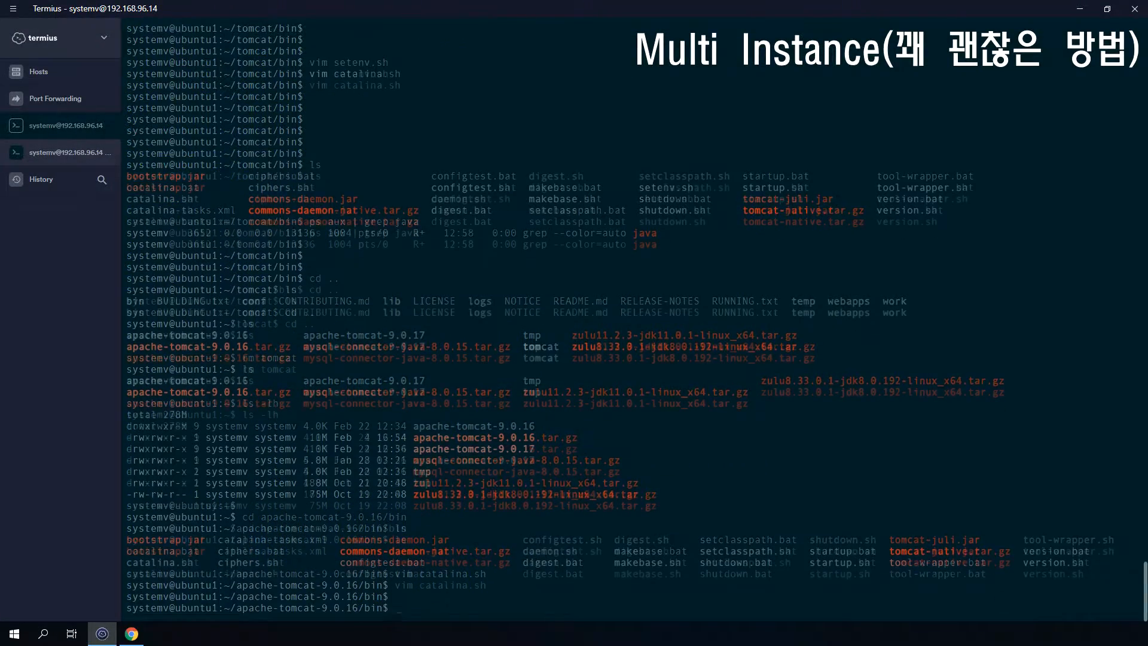
Step: Return to the home directory and list its contents in short and long format
type("cd")
key("Return")
type("ls")
key("Return")
type("ls -lh")
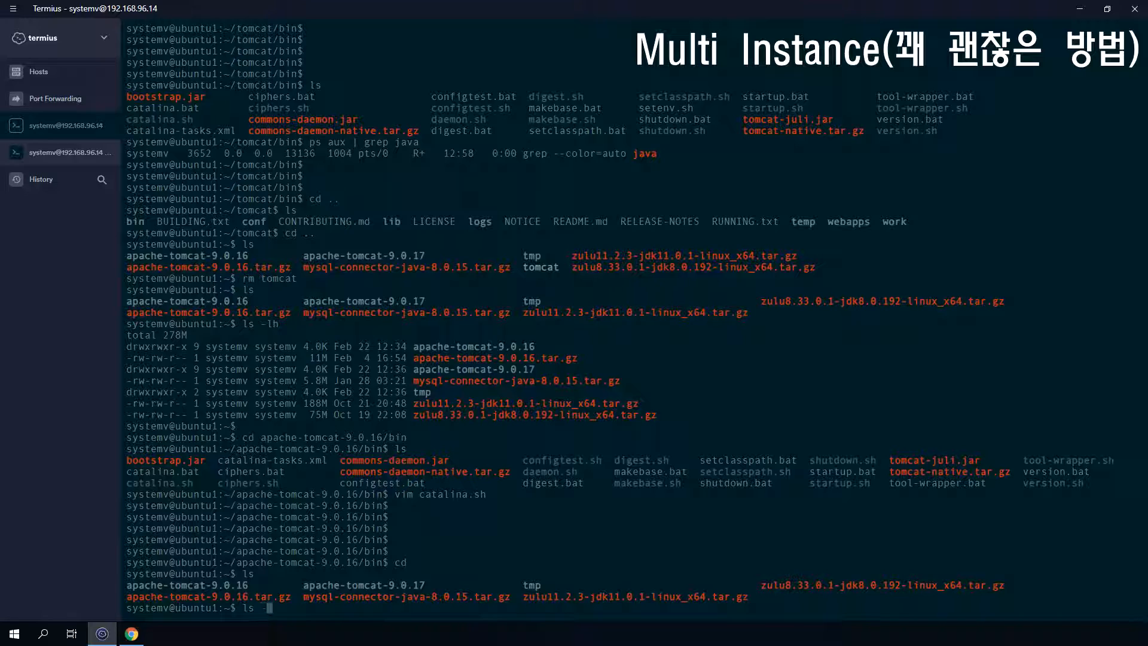
key("Return")
Step: Force-delete the apache-tomcat-9.0.16 and apache-tomcat-9.0.17 directories recursively and list the home directory in long format
type("rm -rf apache-tomcat-9.0.16")
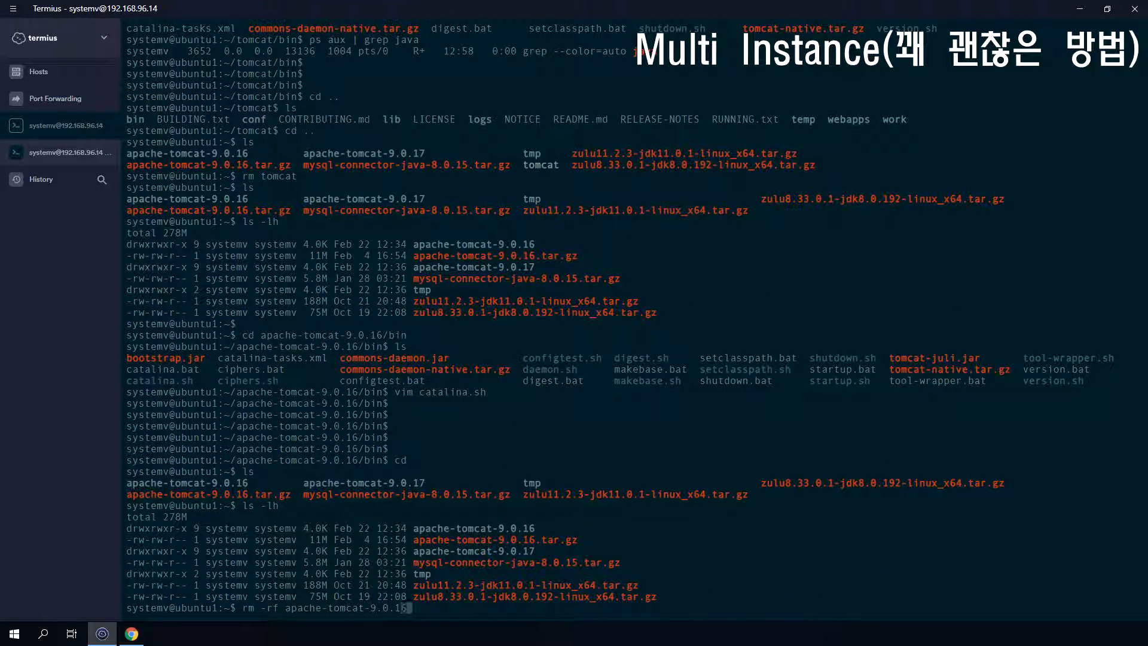
key("Return")
type("r")
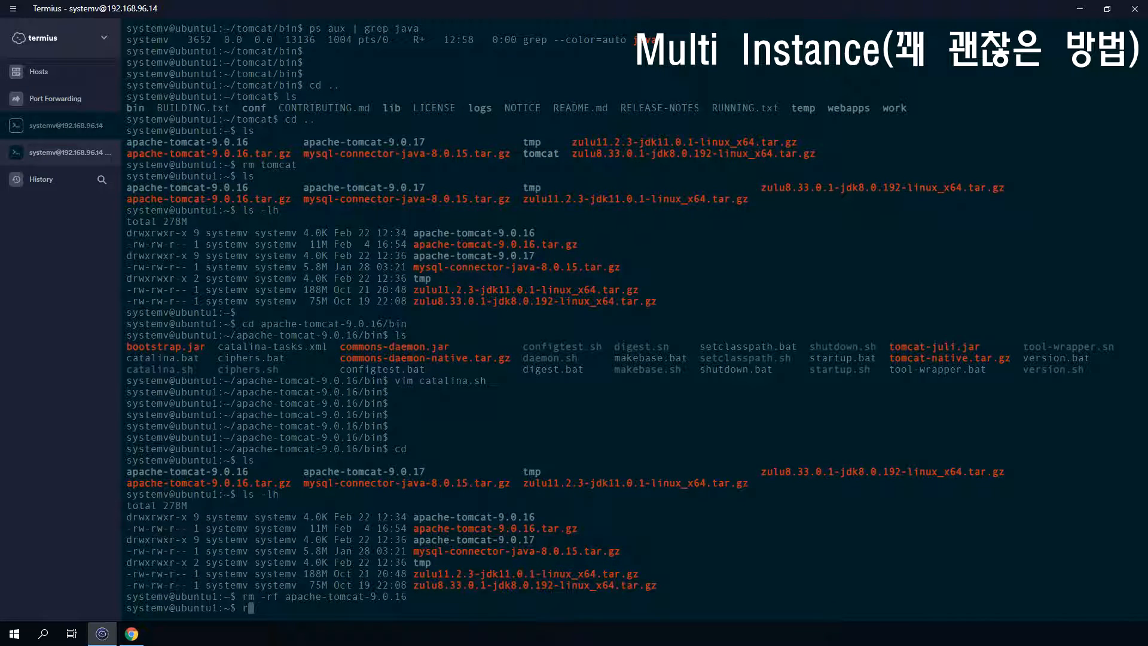
type("m -rf apache-tomcat-9.0.17")
key("Tab")
key("Return")
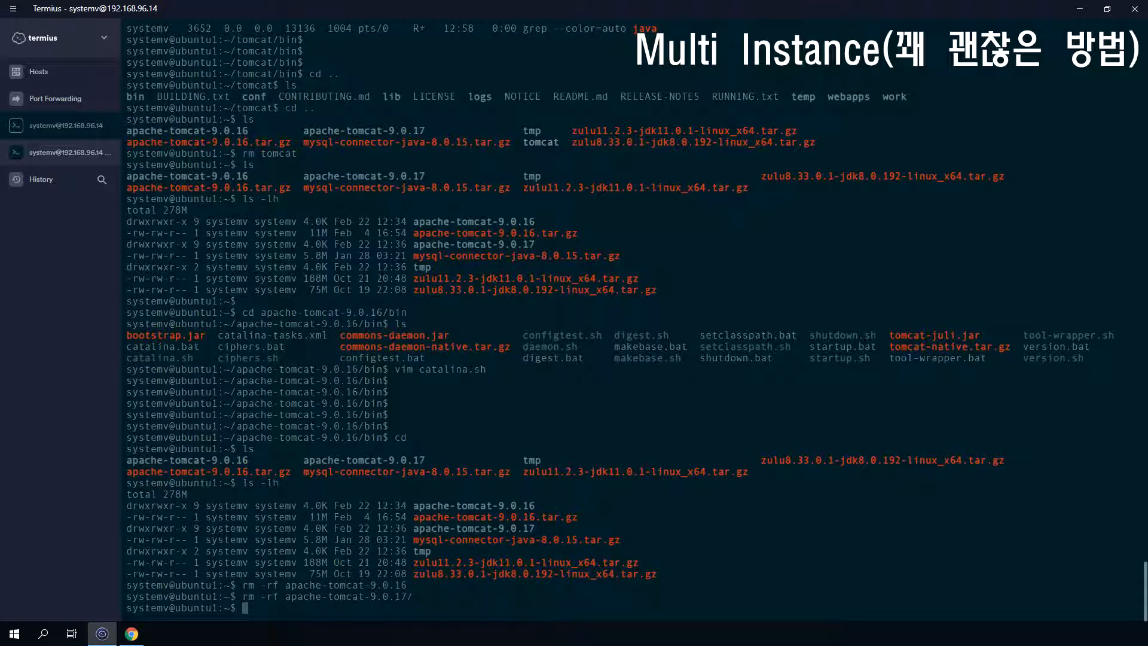
type("ls -lh")
key("Return")
key("Return")
key("Return")
key("Return")
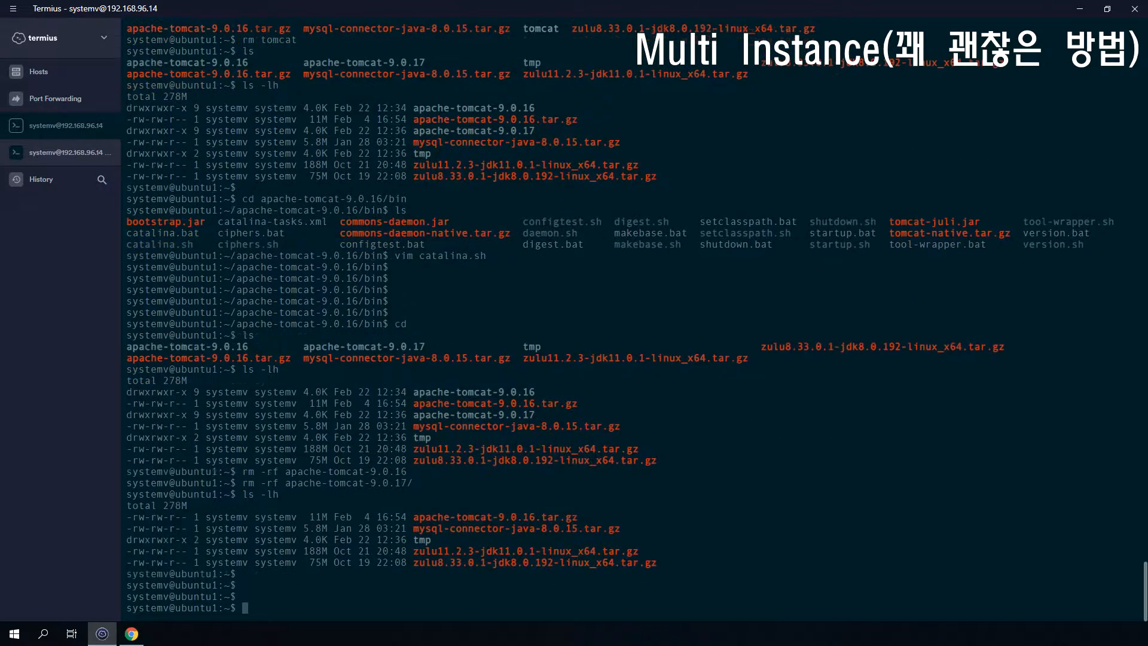
Step: Force-delete the tmp directory recursively and list the remaining files in the home directory
type("rm -rf tmp/")
key("Return")
type("ls")
key("Return")
key("Return")
key("Return")
key("Return")
key("Return")
type("ls -lh")
key("Return")
key("Return")
key("Return")
key("Return")
key("Return")
Step: Extract apache-tomcat-9.0.16.tar.gz verbosely with tar into the home directory and list the contents in long format
type("tar ")
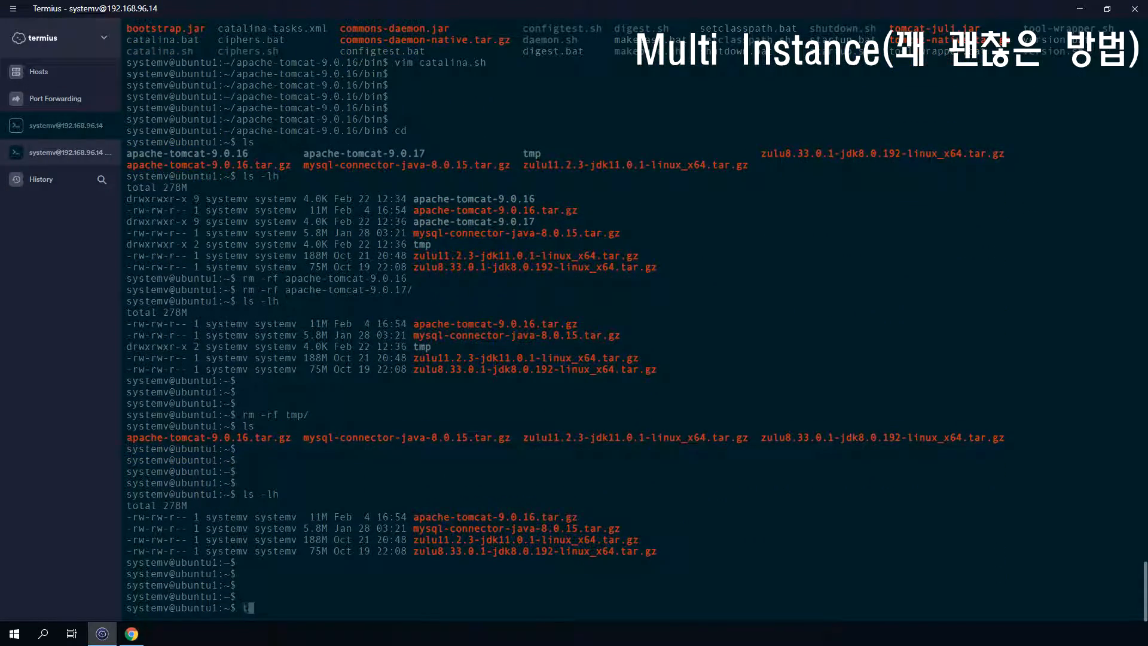
type("xvzf apa")
key("Tab")
key("Return")
type("ls -lh")
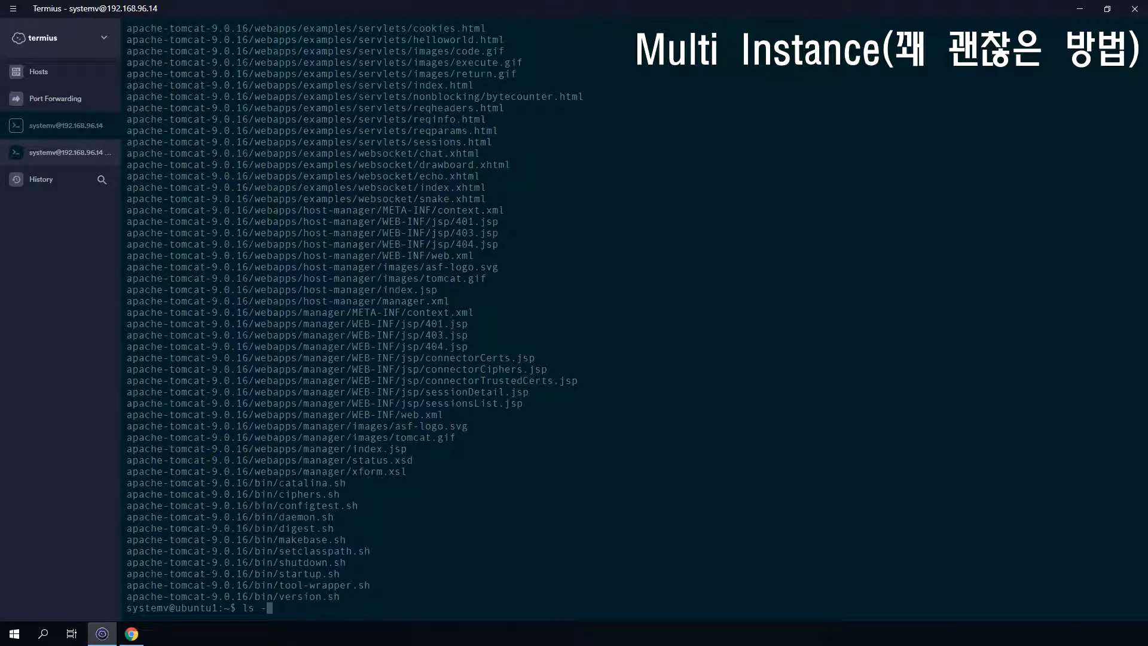
key("Return")
key("Return")
key("Return")
key("Return")
key("Return")
Step: Create a symbolic link named tomcat pointing to apache-tomcat-9.0.16 and list the home directory
type("ln -s apa")
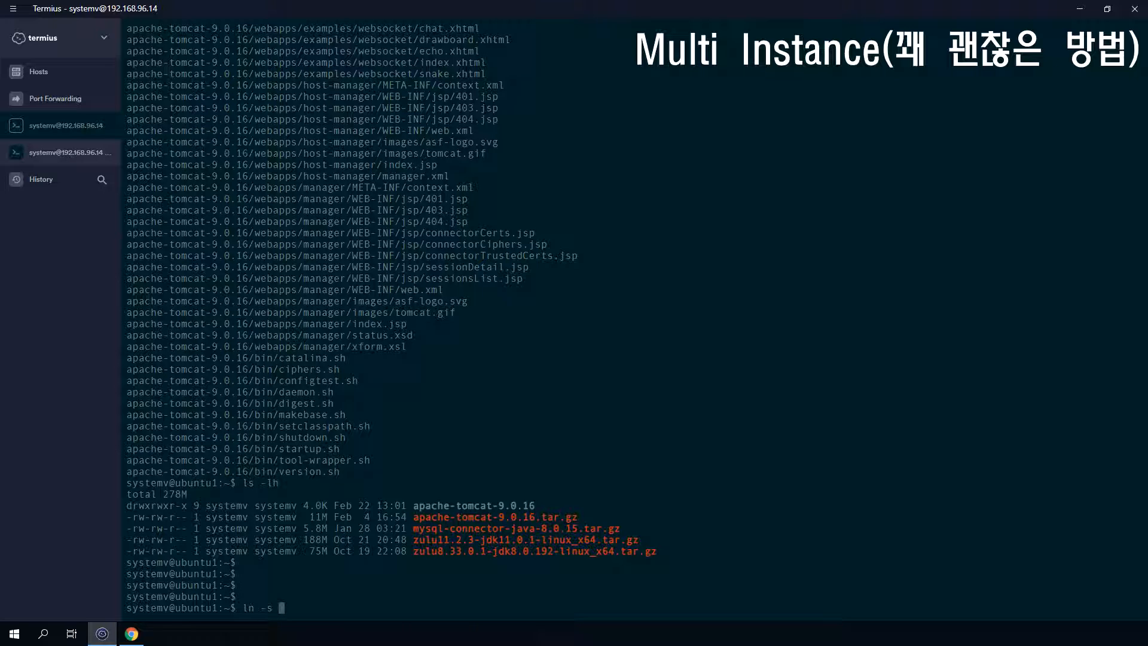
key("Tab")
type("tomcat")
key("Return")
type("ls")
key("Return")
Step: List the home directory in long format and highlight the apache-tomcat-9.0.16 directory and the tomcat link entry
type("ls -lh")
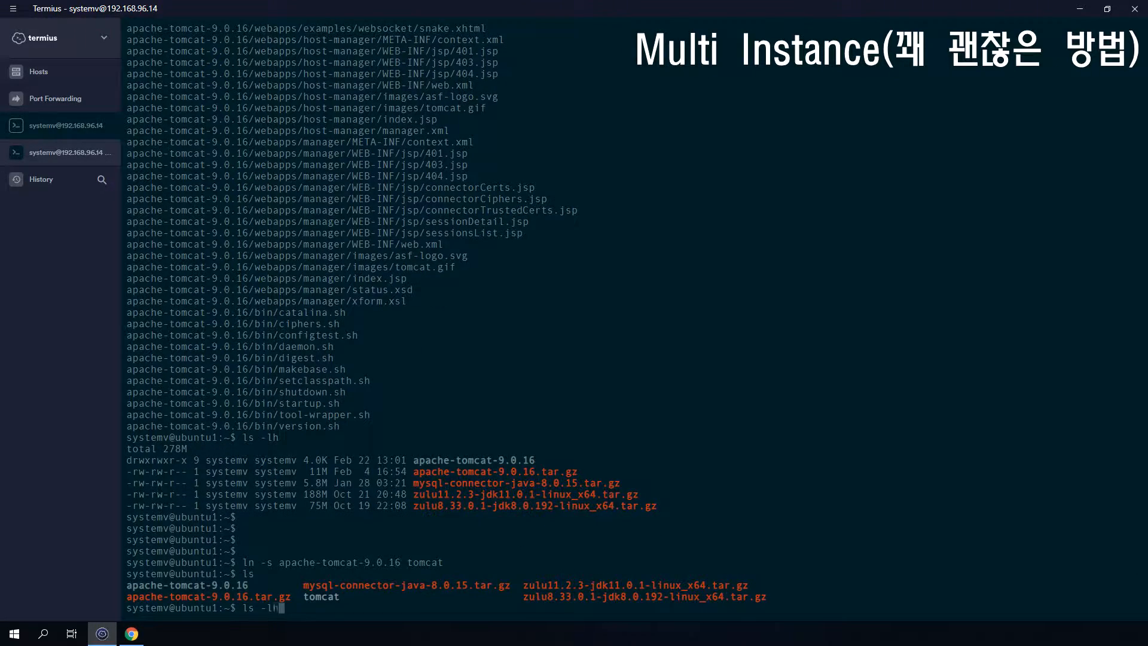
key("Return")
key("Return")
key("Return")
key("Return")
key("Return")
key("Return")
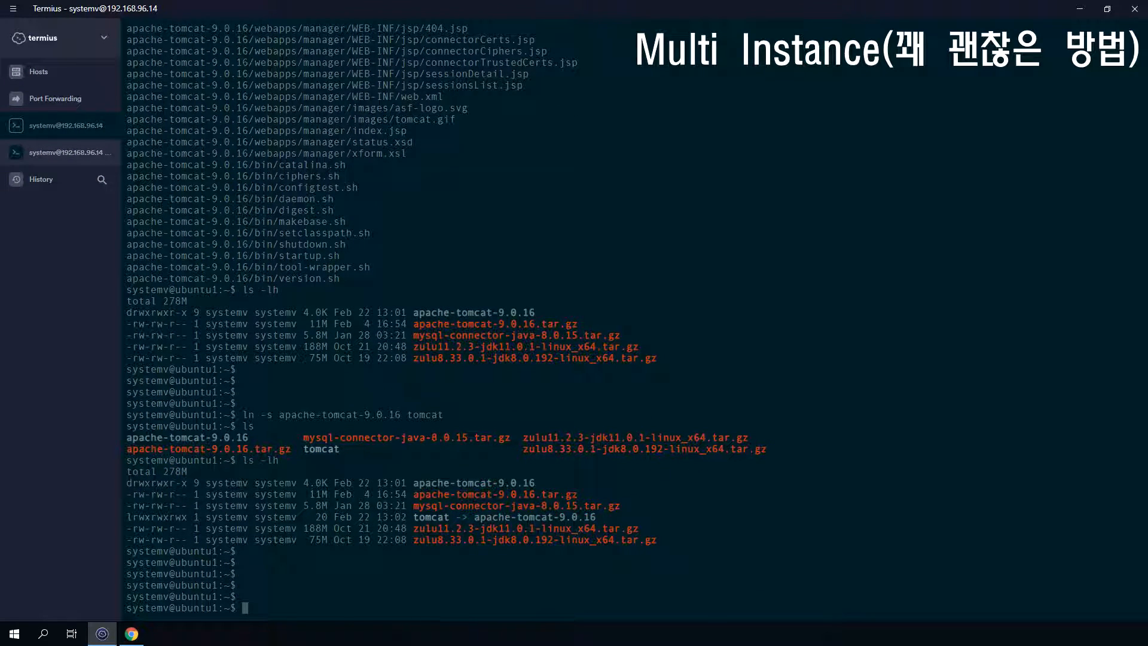
left_click_drag(413, 483, 535, 482)
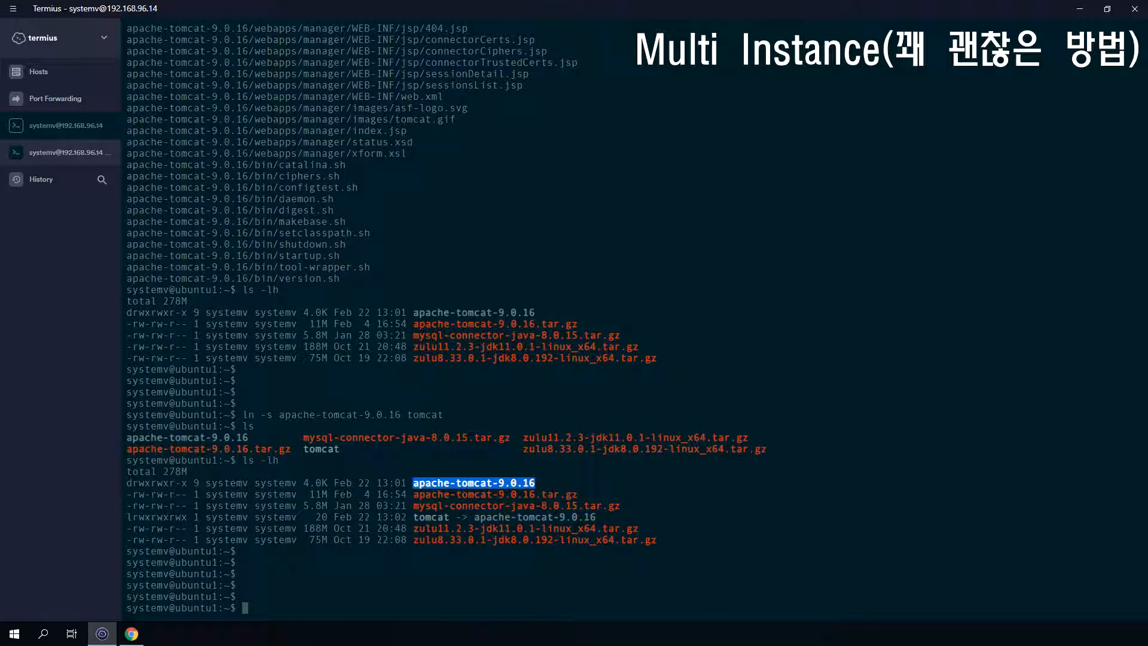
left_click_drag(413, 517, 596, 516)
left_click_drag(414, 482, 535, 483)
Step: Create an instance directory named was1 in the home directory and list the contents in short and long format
type("mkdir ")
type("insta")
type("nce1")
key("BackSpace")
key("BackSpace")
key("BackSpace")
key("BackSpace")
key("BackSpace")
key("BackSpace")
key("BackSpace")
key("BackSpace")
key("BackSpace")
type("was1")
key("BackSpace")
key("BackSpace")
key("BackSpace")
key("BackSpace")
type("was1")
key("BackSpace")
key("BackSpace")
key("BackSpace")
key("BackSpace")
type("was1")
key("Return")
type("ls")
key("Return")
type("ls -lh")
key("Return")
Step: Change into the was1 directory and list its contents
type("cd was1/")
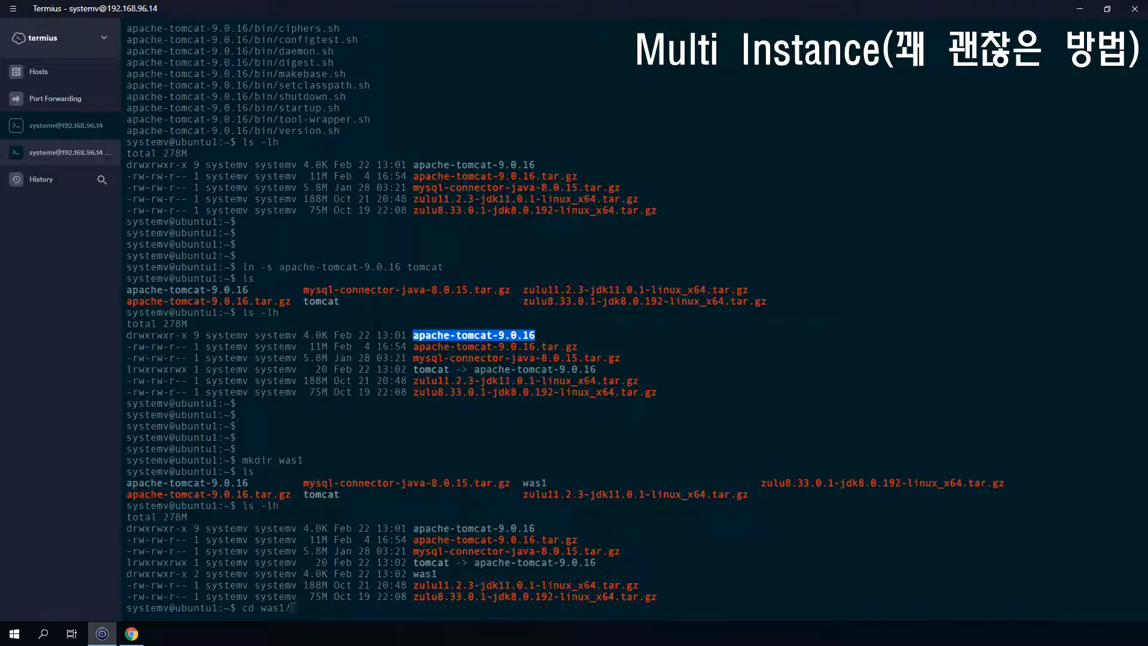
key("Return")
type("ls")
key("Return")
key("Return")
key("Return")
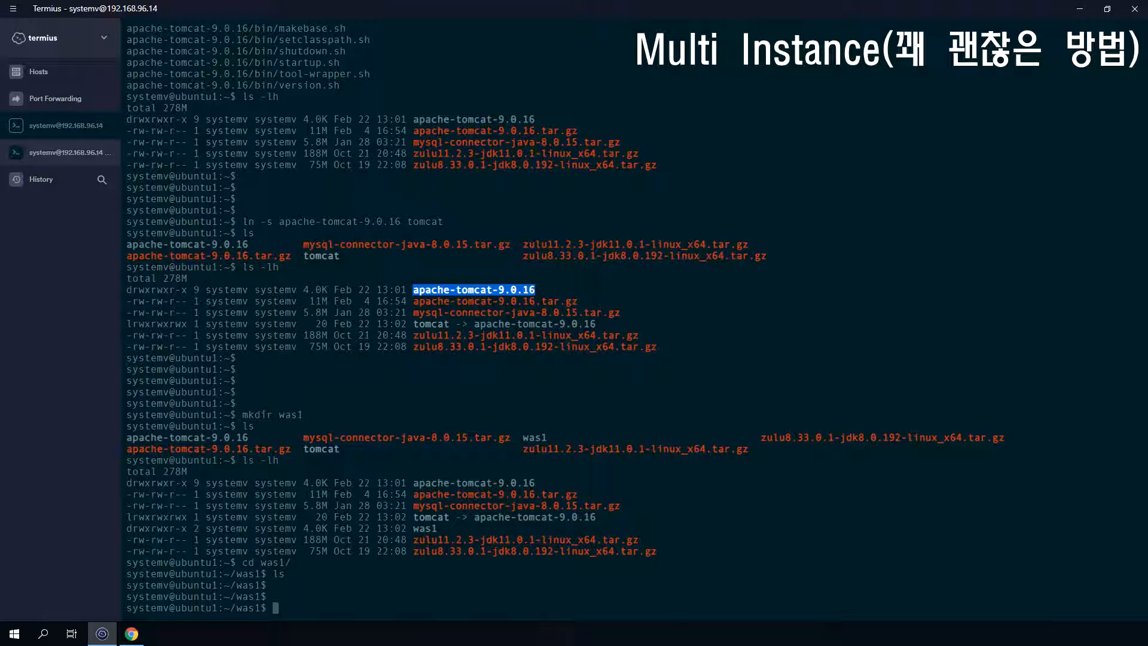
Step: Create the bin, lib, logs, temp, webapps and work subdirectories in was1 with one mkdir command and list them in long format
type("mkdir ")
type("l")
key("BackSpace")
key("BackSpace")
type("./{bin,lib,logs,temp,webapps")
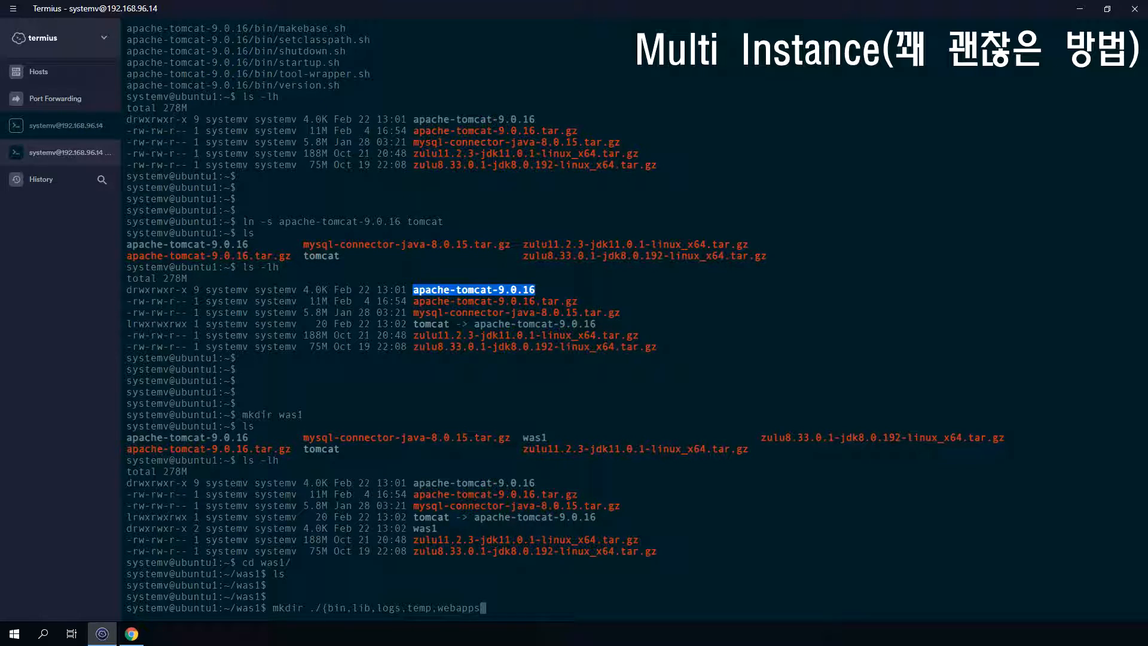
type(",work}")
key("Return")
type("ls -lh")
key("Return")
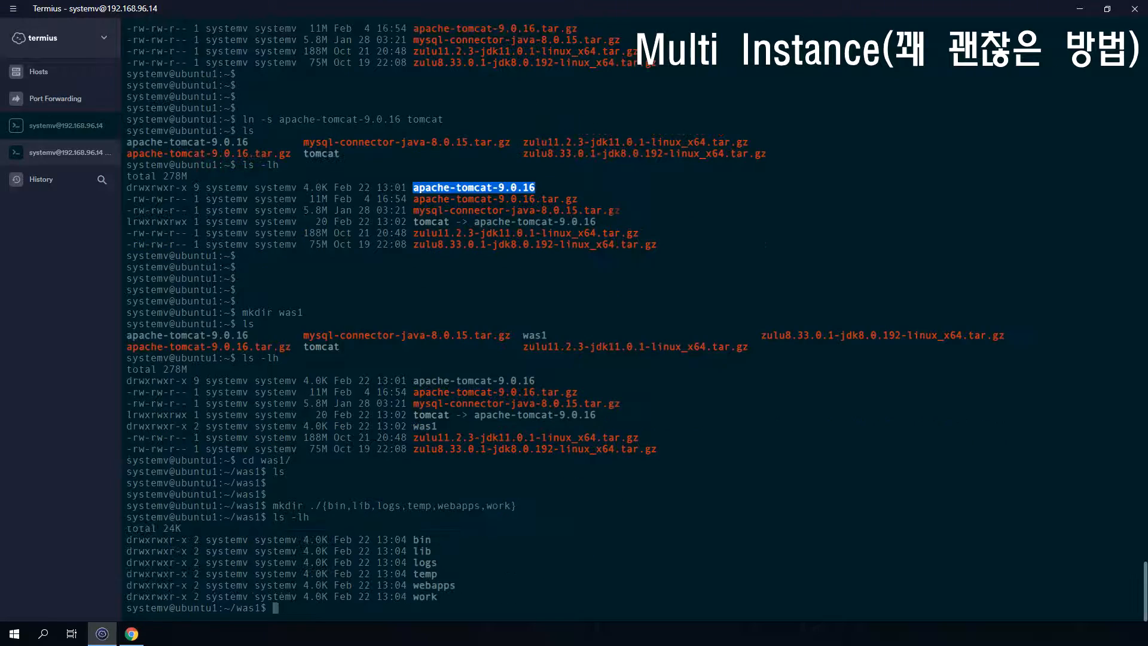
key("Return")
key("Return")
key("Return")
key("Return")
key("Return")
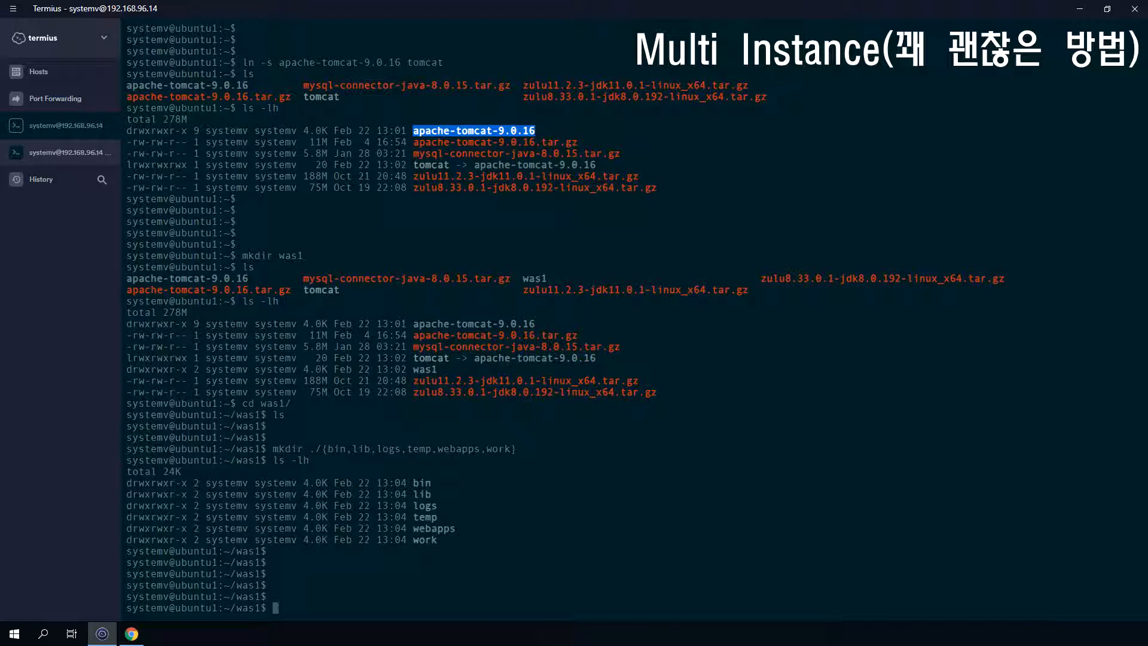
Step: Copy ../tomcat/conf into was1 in archive mode and list the directory contents
type("cp")
type("-a ../tomcat/conf .")
key("Return")
type("ls -lh")
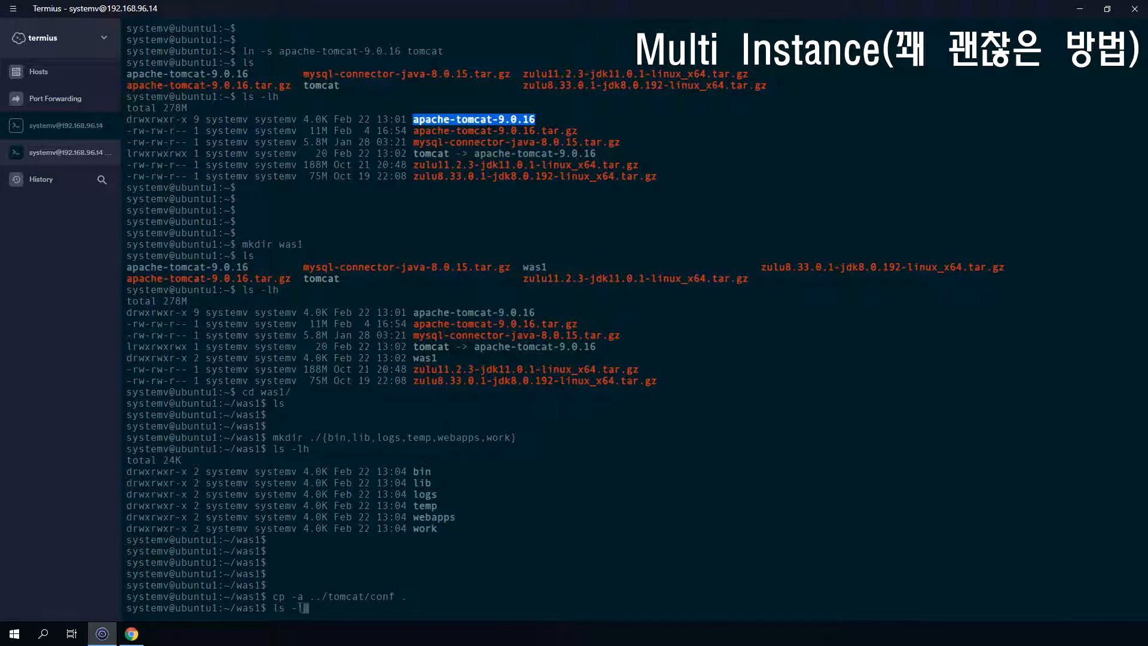
key("Return")
key("Return")
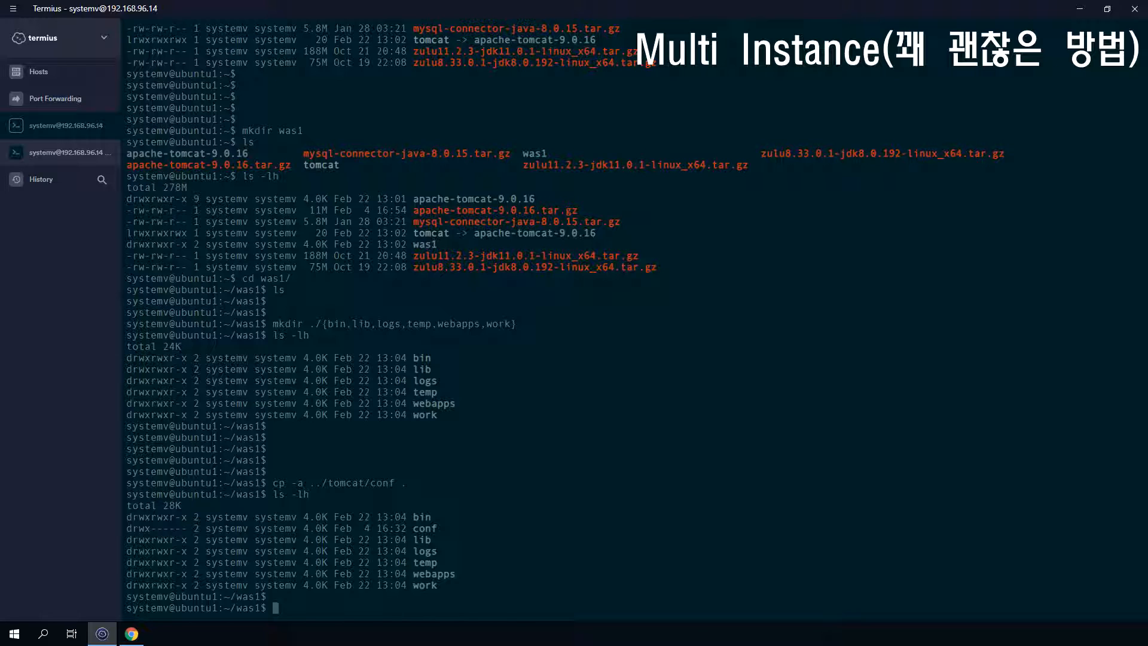
type("ls")
key("Return")
type("ls -lh")
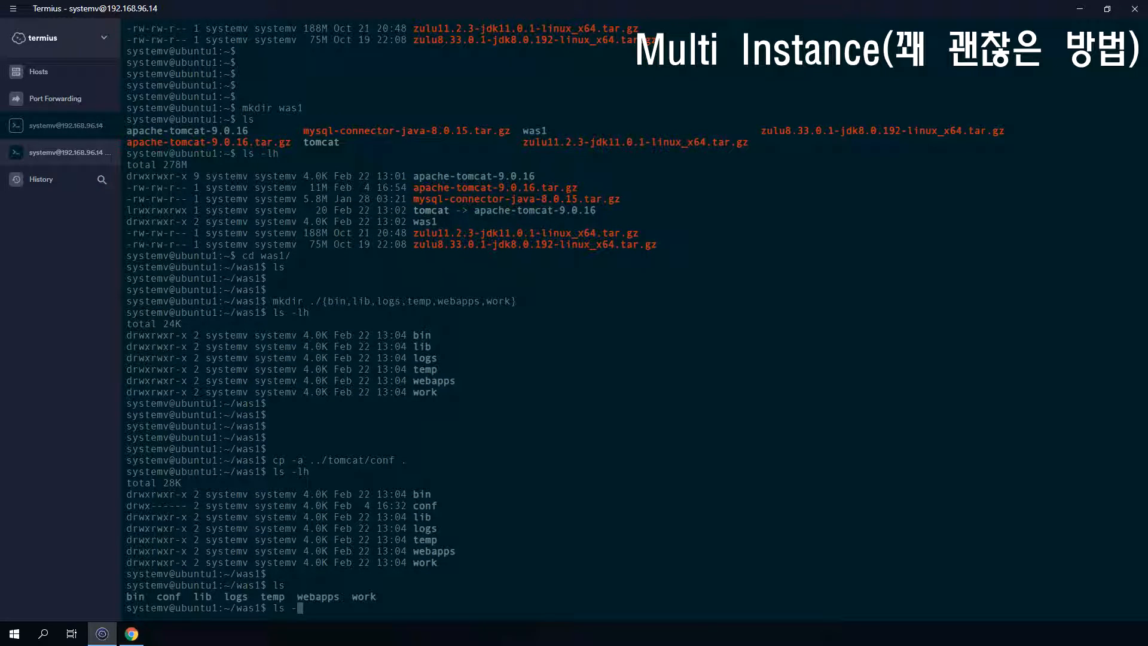
key("Return")
Step: Change into the was1 conf directory and list its configuration files in short and long format
type("cd ")
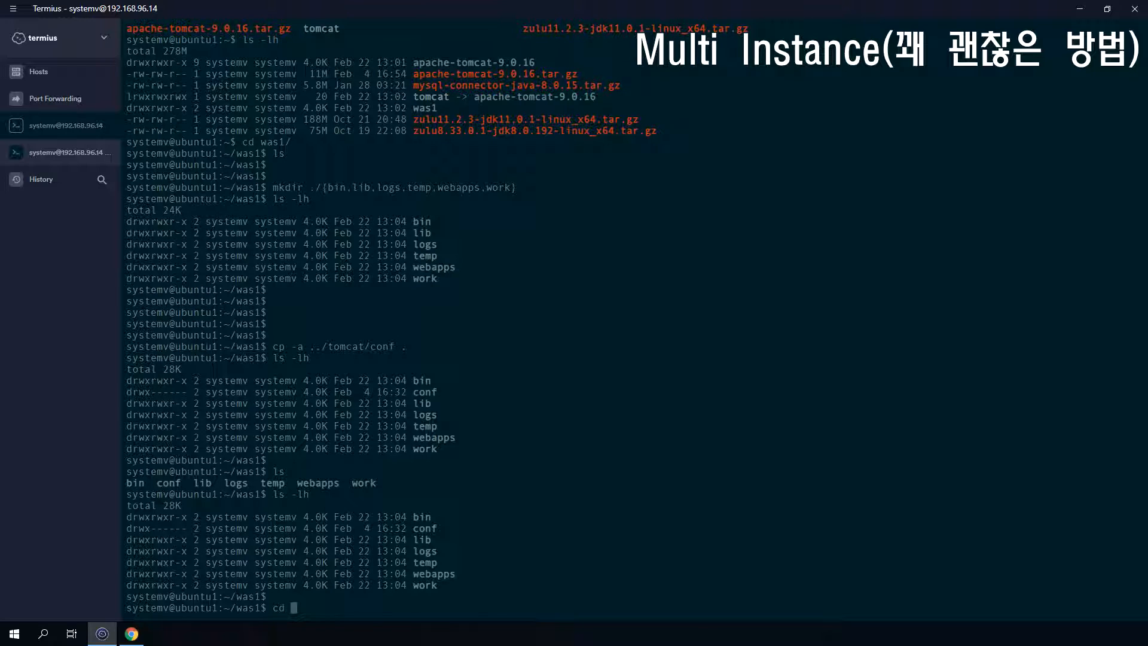
type("conf/")
key("Return")
type("ls")
key("Return")
type("ls -lh")
key("Return")
key("Return")
key("Return")
key("Return")
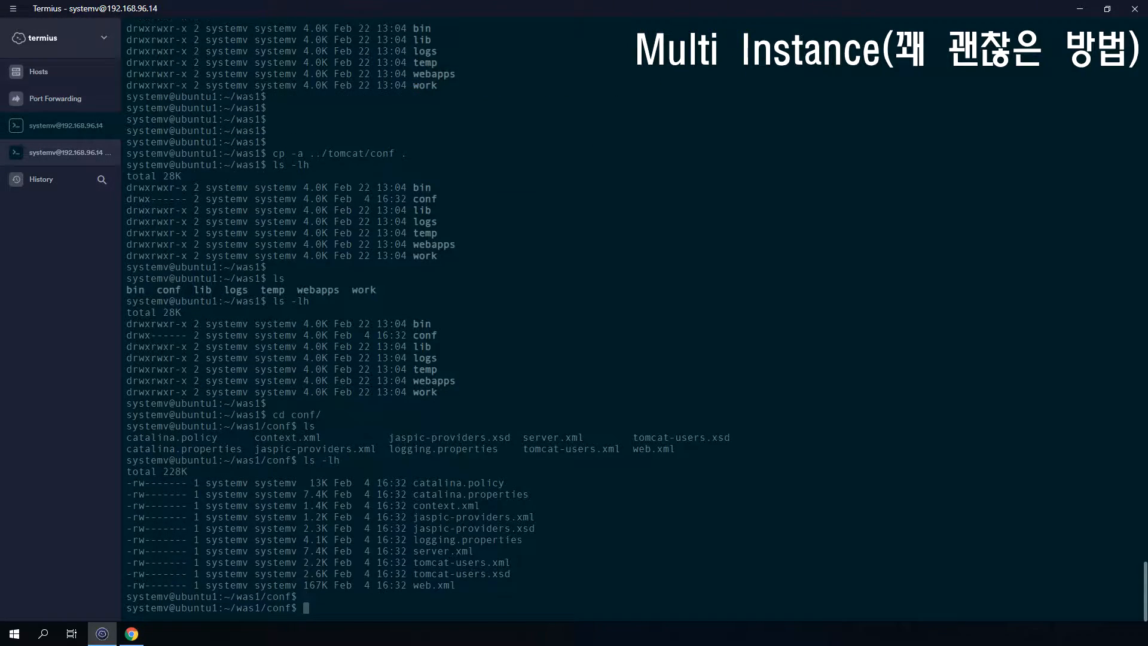
Step: Open server.xml in vim, look through its server port, listener and resource sections, and quit without saving
type("vim server.xml")
key("Return")
key("shift+g")
key("g")
key("g")
key("j")
key("j")
key("j")
key("j")
key("j")
key("j")
key("j")
key("j")
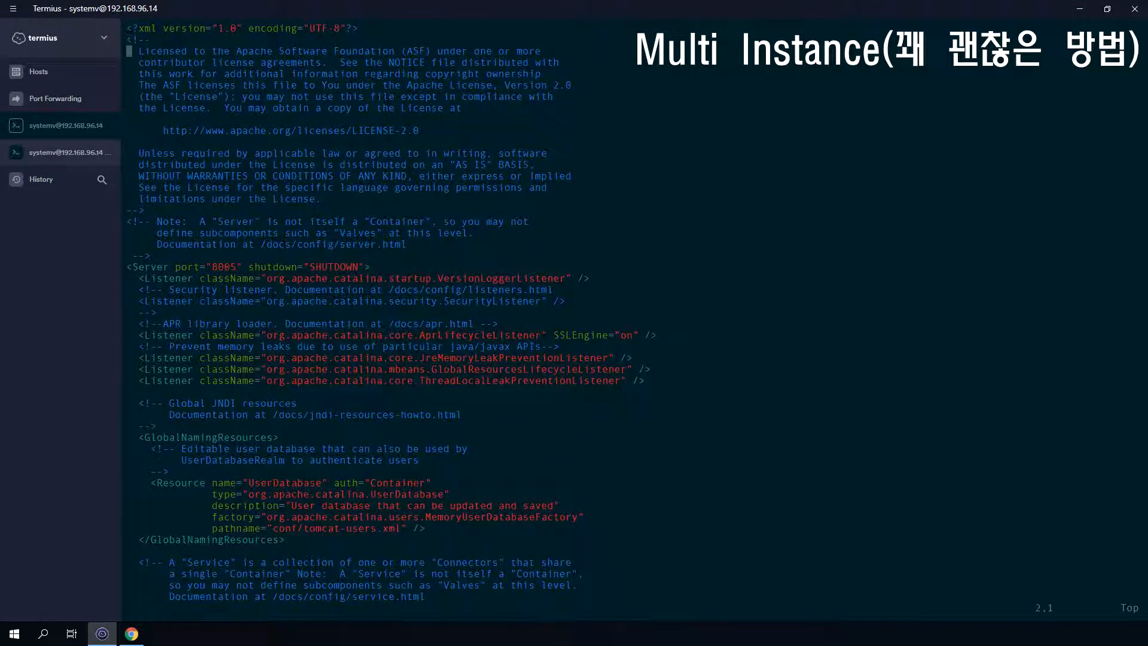
key("j")
key("j")
key("j")
key("j")
key("j")
key("j")
key("j")
key("j")
key("j")
key("j")
key("j")
key("j")
type("j:q!")
key("Return")
key("Return")
key("Return")
key("Return")
key("Return")
Step: Return to the was1 directory and list its contents in short and long format
type("cd ..")
key("Return")
type("ls")
key("Return")
type("ls -lh")
key("Return")
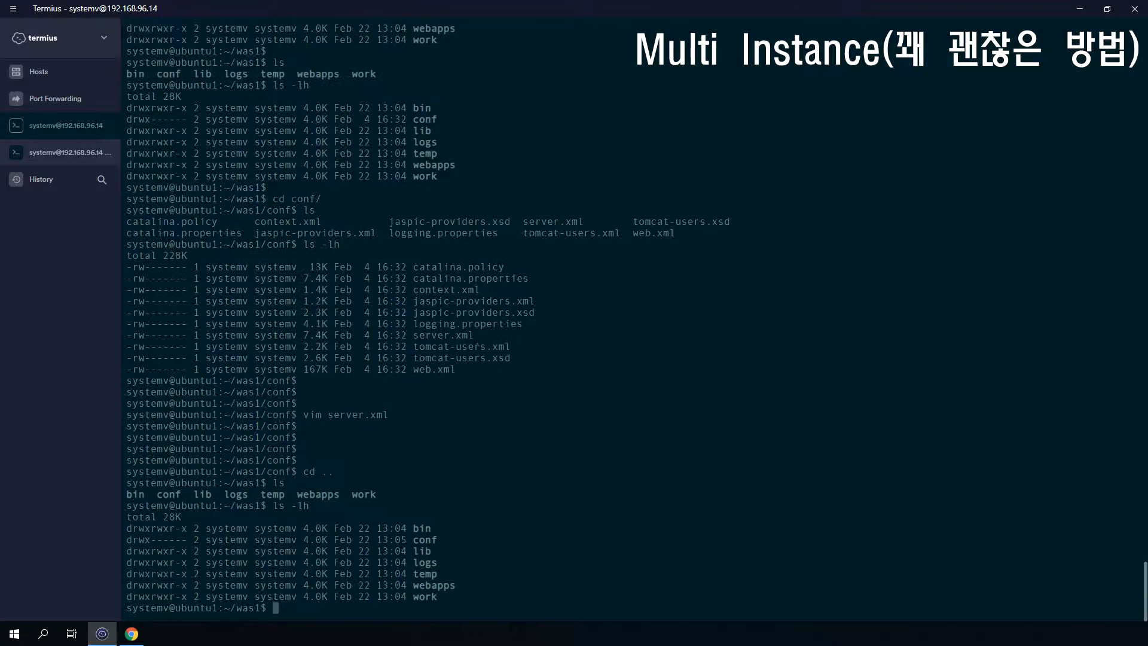
key("Return")
Step: Change into the bin directory of was1 and list its contents
type("cd bin/")
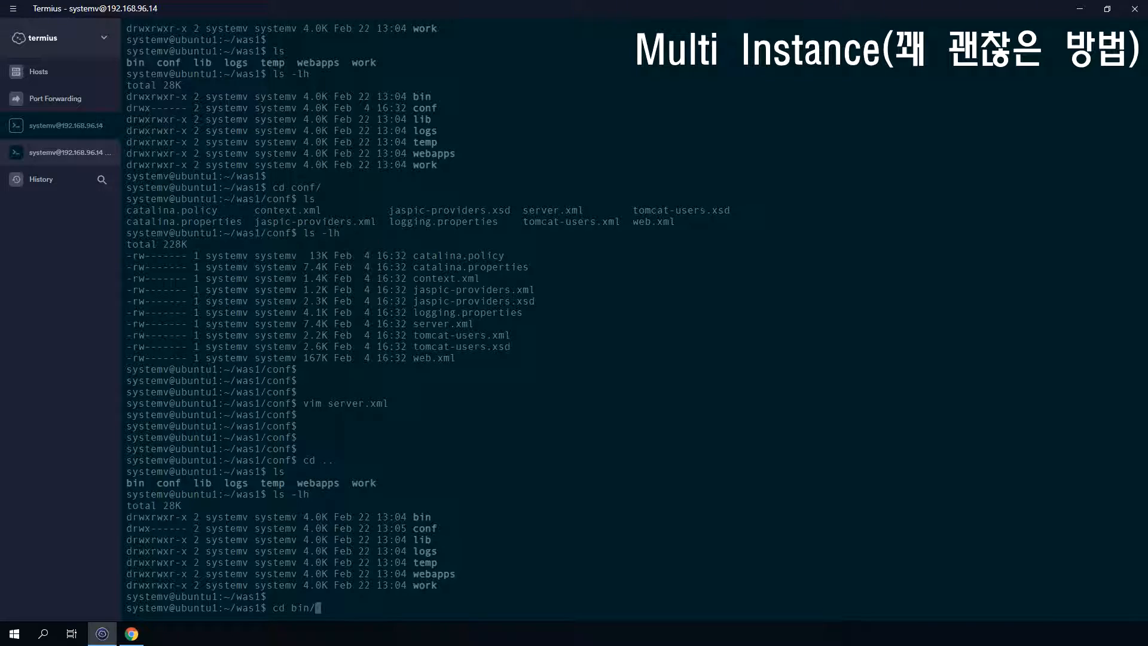
key("Return")
type("ls")
key("Return")
key("Return")
key("Return")
key("Return")
Step: Create setenv.sh in vim and paste the prepared CATALINA_OPTS lines with 2048m heap, NewRatio=3, GC logging, heap dump and urandom options
type("vim set")
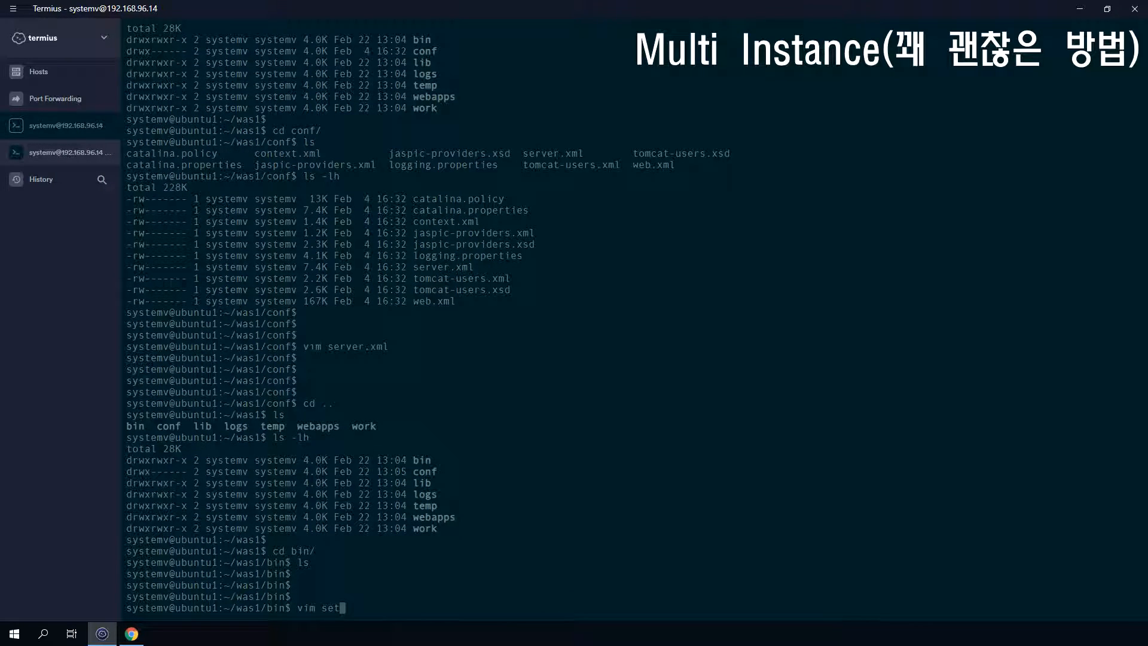
type("env.sh")
key("Return")
key("i")
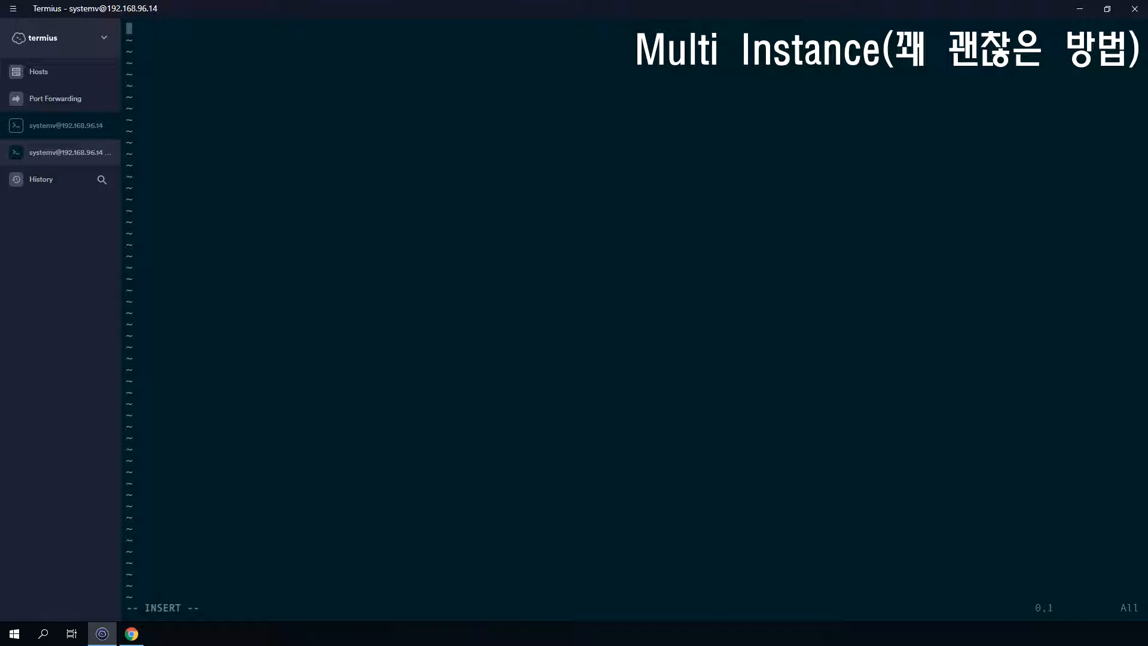
key("alt+Tab")
type("CATALINA_OPTS=\" ${CATALINA_OPTS} -Xms2048m -Xmx2048m -XX:NewRatio=3\" CATALINA_OPTS=\" ${CATALINA_OPTS} -verbose:gc\" CATALINA_OPTS=\" ${CATALINA_OPTS} -Xloggc:${CATALINA_BASE}/logs/gc_`date \"+%Y%m%d%H\"`.log\" CATALINA_OPTS=\" ${CATALINA_OPTS} -XX:+PrintGCDetails\" CATALINA_OPTS=\" ${CATALINA_OPTS} -XX:+PrintGCTimeStamps\" CATALINA_OPTS=\" ${CATALINA_OPTS} -XX:+DisableExplicitGC\" CATALINA_OPTS=\" ${CATALINA_OPTS} -XX:+HeapDumpOnOutOfMemoryError\" CATALINA_OPTS=\" ${CATALINA_OPTS} -XX:HeapDumpPath=${CATALINA_BASE}/logs\" CATALINA_OPTS=\" ${CATALINA_OPTS} -Djava.security.egd=file:/dev/./urandom\"")
key("Escape")
key("g")
key("g")
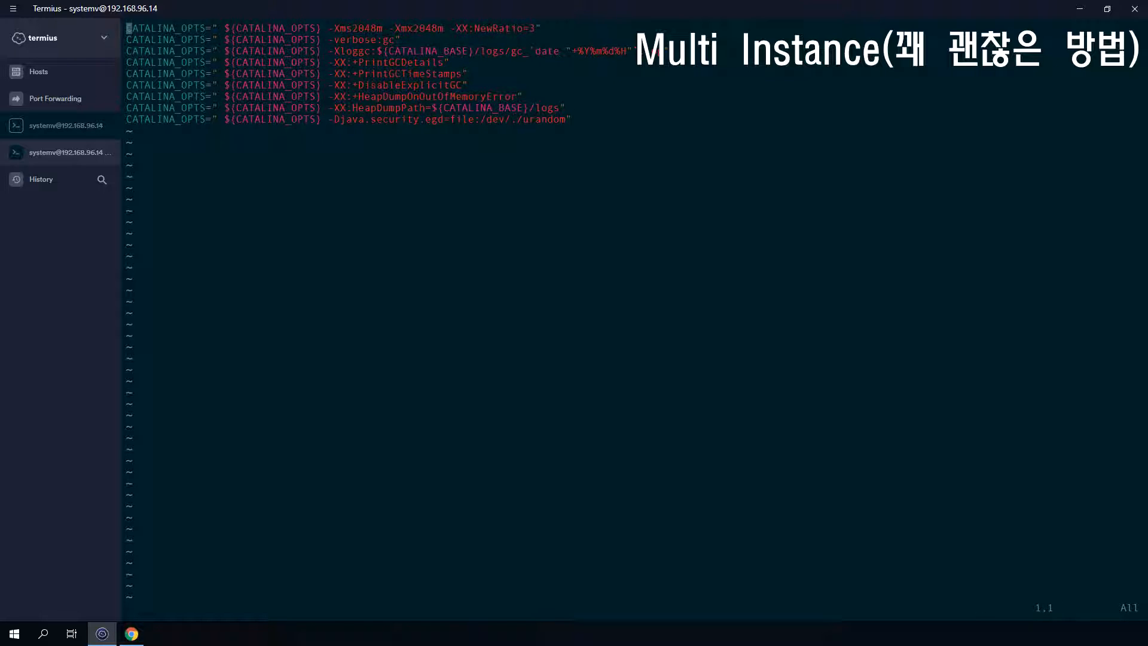
Step: Add one blank line above the CATALINA_OPTS lines, then save and close setenv.sh
key("O")
key("Escape")
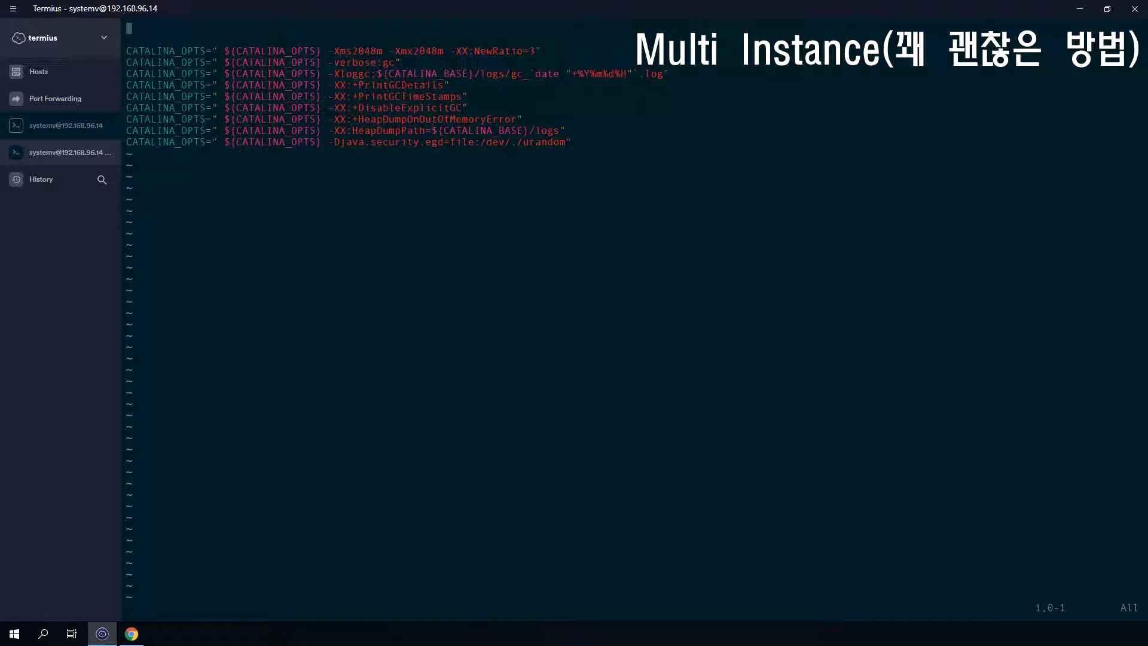
key("d")
key("d")
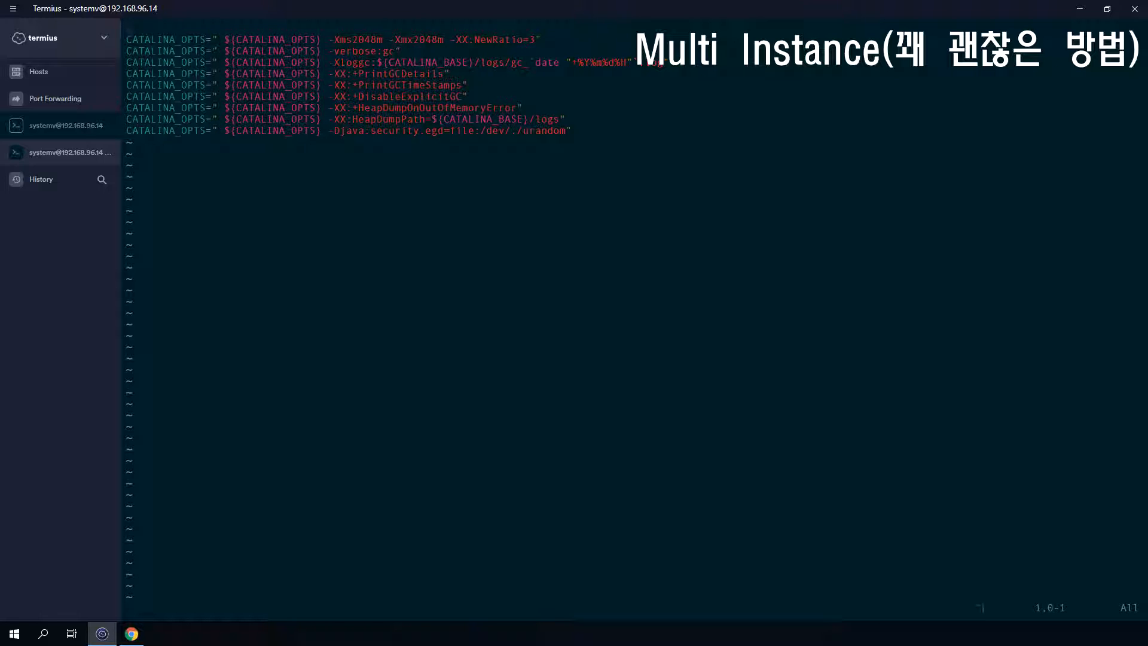
type(":wq!")
key("Return")
Step: Reopen setenv.sh and add the line export JRE_HOME=/opt/java/jre at the top, above a blank line
key("Up")
key("Return")
key("i")
key("Return")
key("Escape")
key("i")
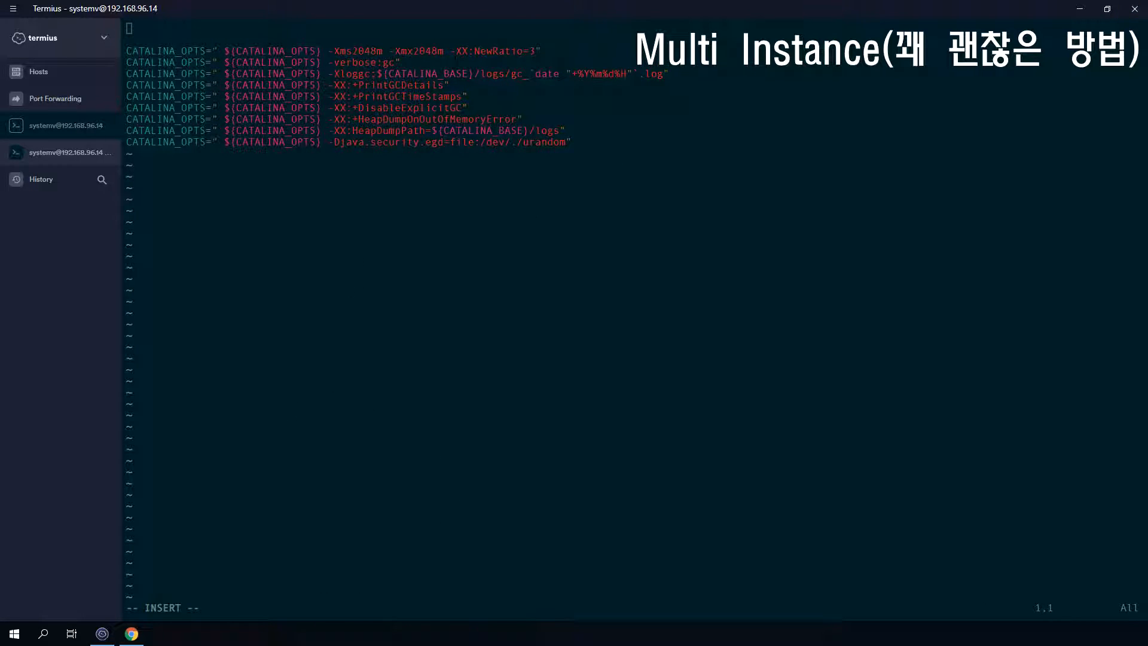
type("export JAVA_H")
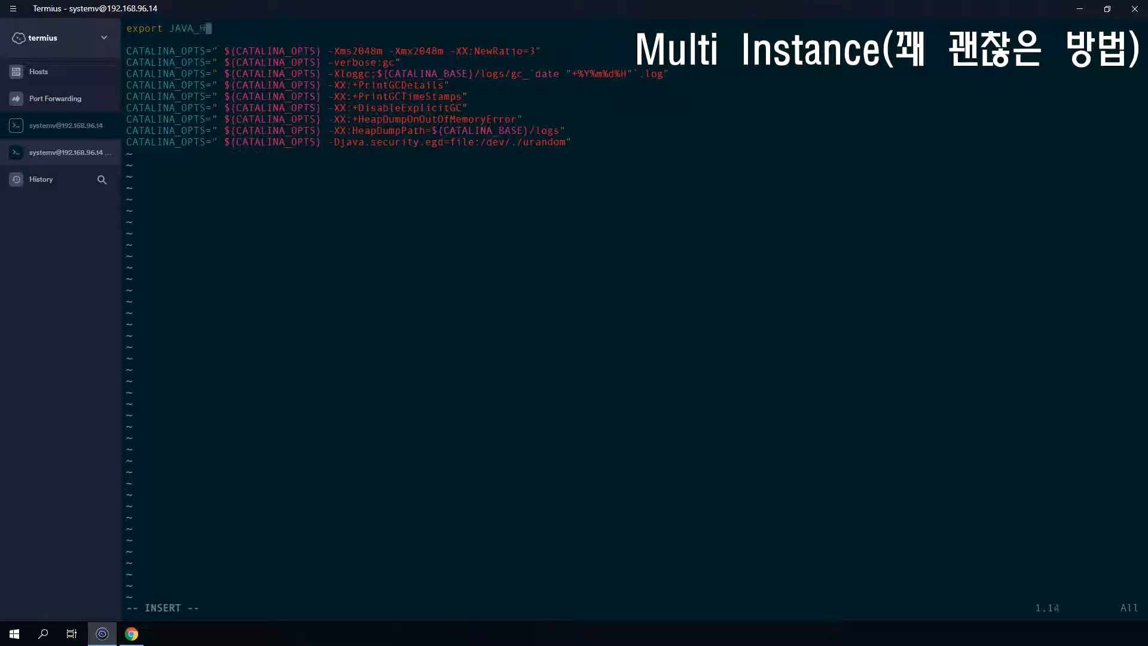
key("BackSpace")
key("BackSpace")
key("BackSpace")
key("BackSpace")
key("BackSpace")
type("RE_HOME")
type("/opt/java/jre")
key("Return")
Step: Add the line export PATH=$PATH:$JRE_HOME/bin below the JRE_HOME line
type("export ")
type("PATH=$P")
type("ATH:")
type("$JRE")
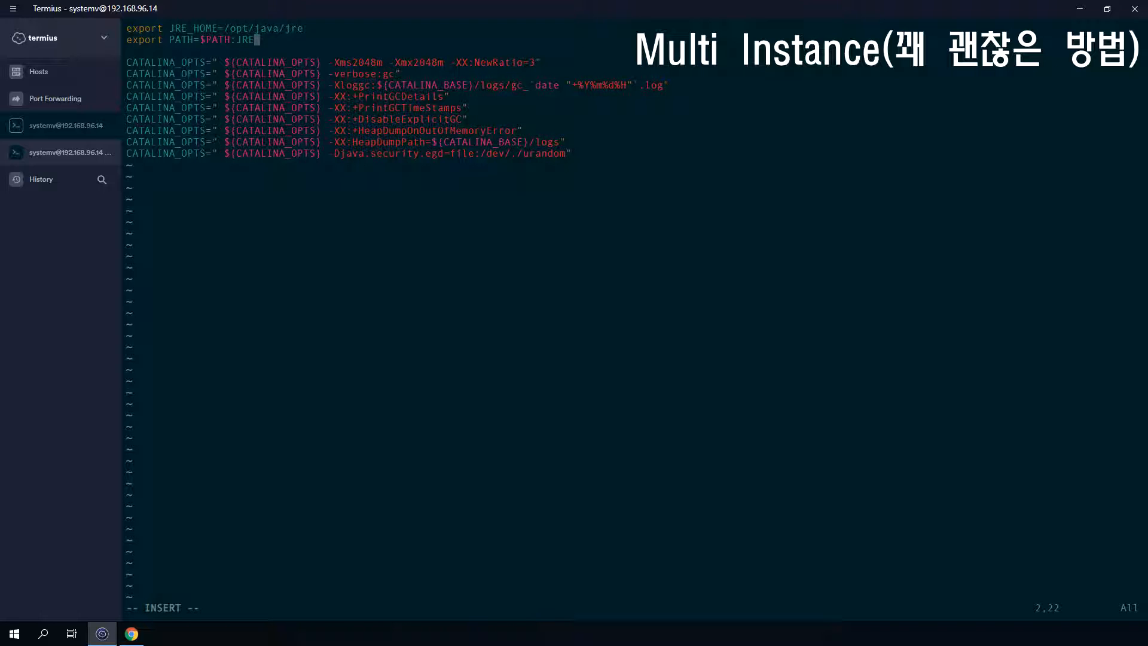
type("_HOME/bin")
key("Return")
Step: Add export CLASSPATH=.:$JRE_HOME/lib/ext:$JRE_HOME/lib/tools.jar below the PATH line, then save and close setenv.sh
type("ㄷ")
key("BackSpace")
type("export CLAS")
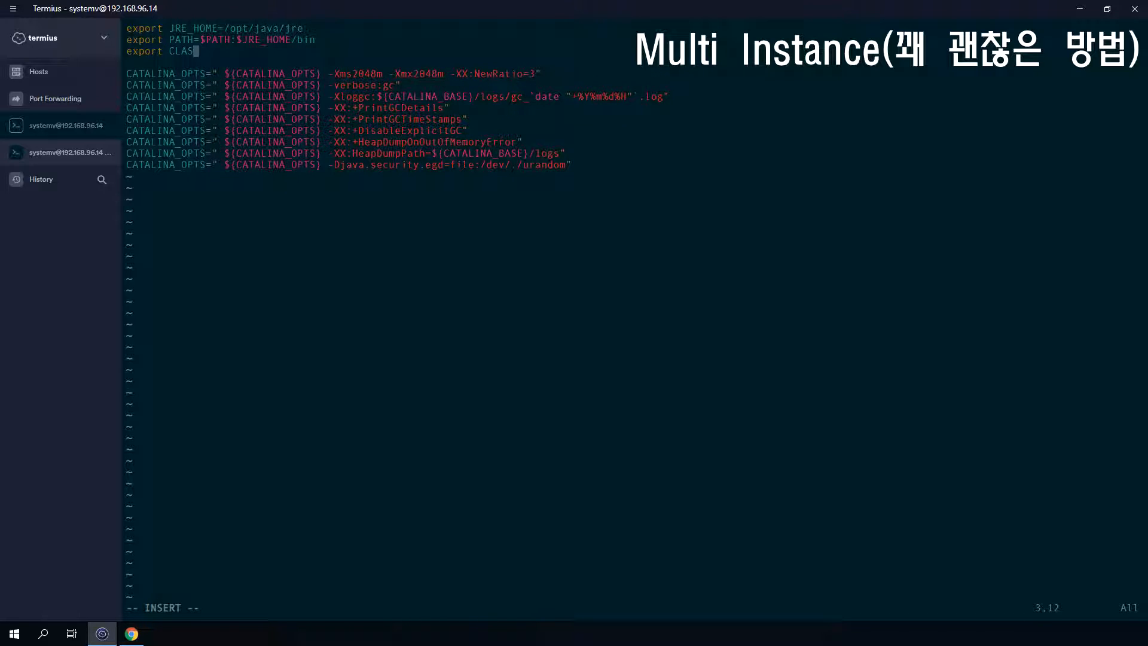
type("SPATH=.:$JRE_HOME/lib/ext")
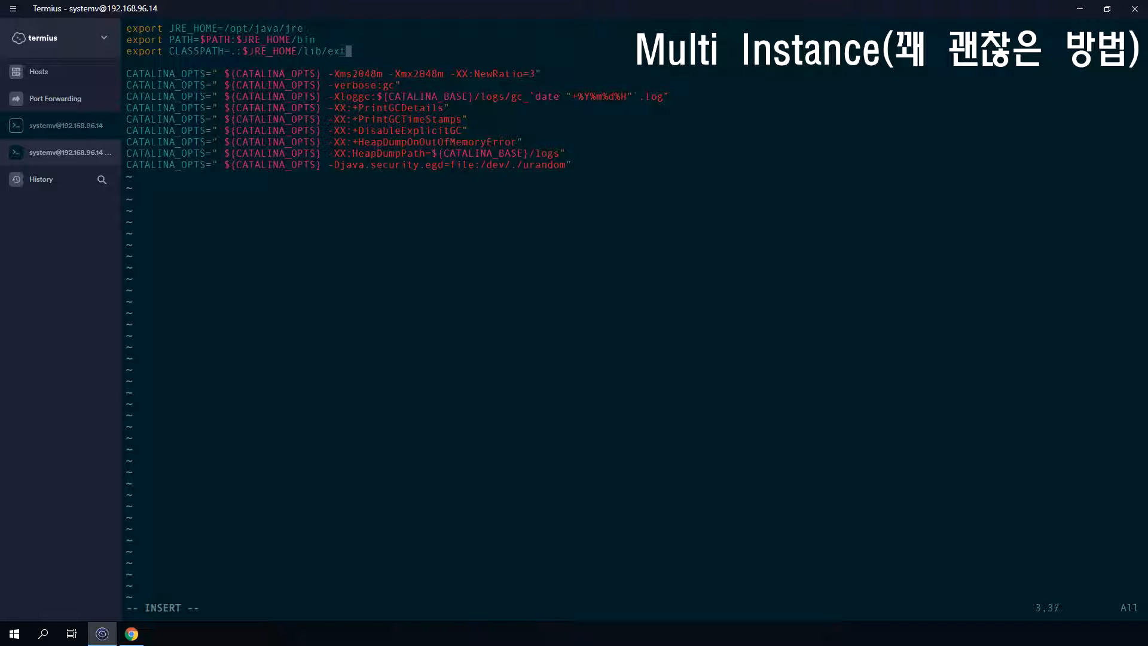
type(":$JRE_HOME/lib/tools.jar")
key("Escape")
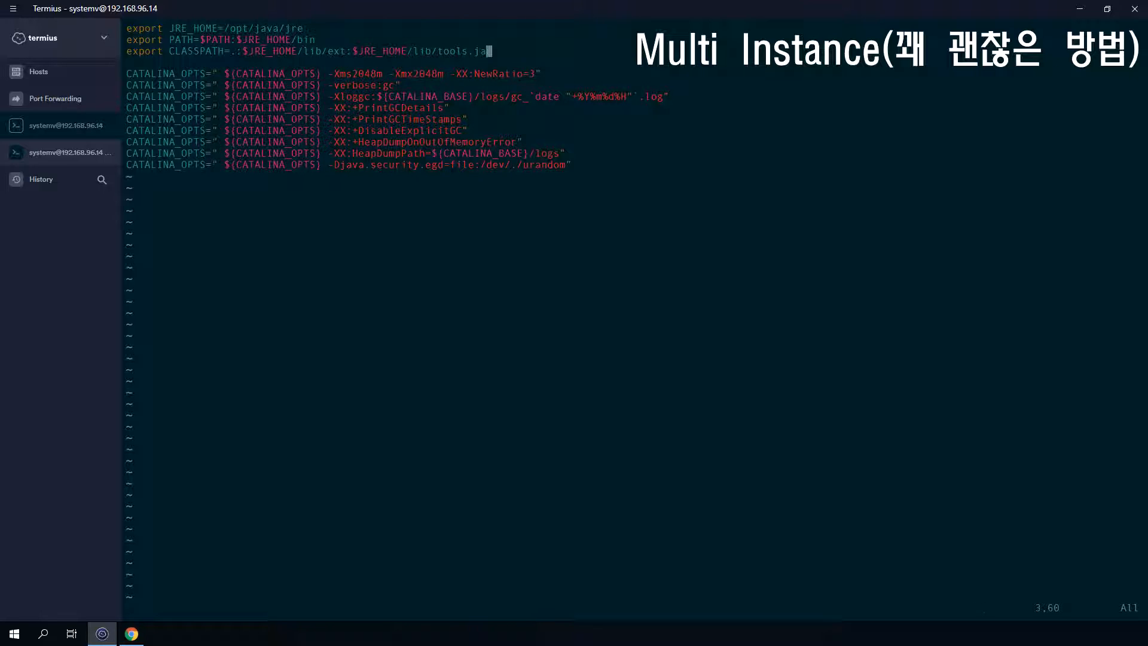
type(":wq!")
key("Return")
Step: List the bin directory in long format, then return to was1 and list it in long format
type("ls -lh")
key("Return")
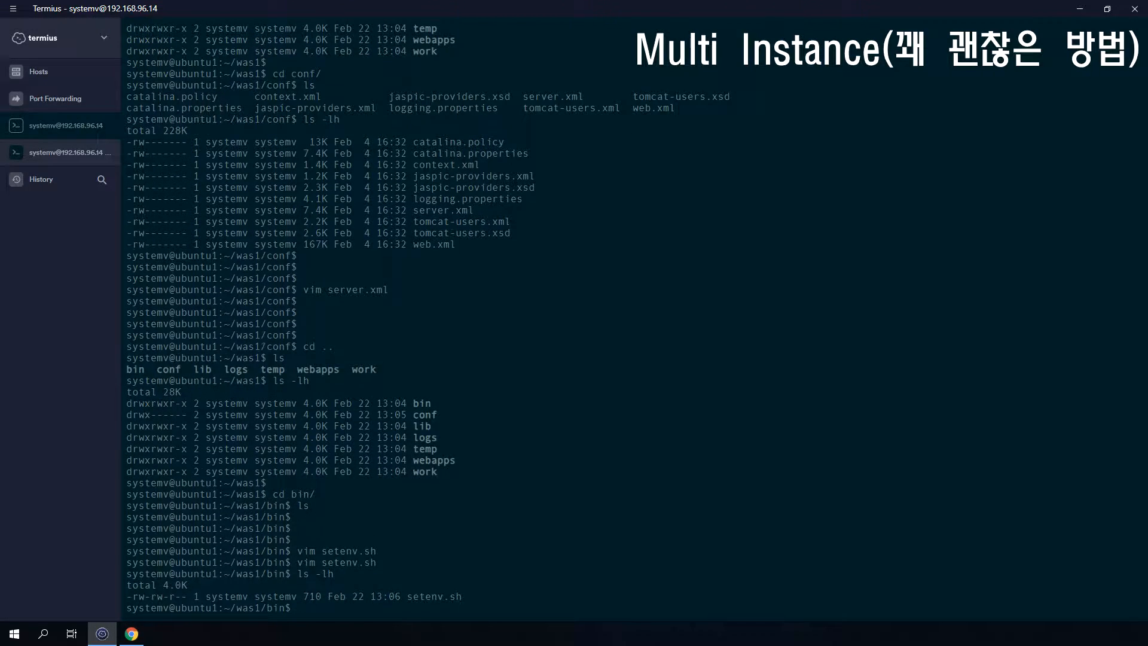
key("Return")
type("cd ..")
key("Return")
type("ls -lh")
key("Return")
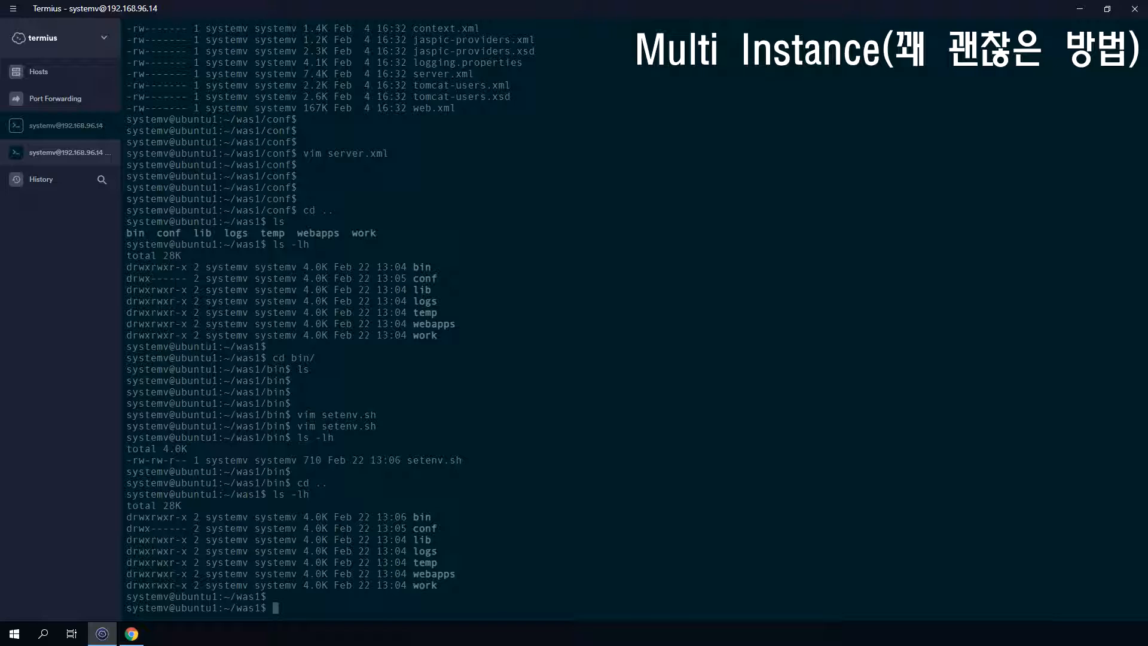
Step: Clear the terminal and export CATALINA_BASE=/home/systemv/was1
key("ctrl+l")
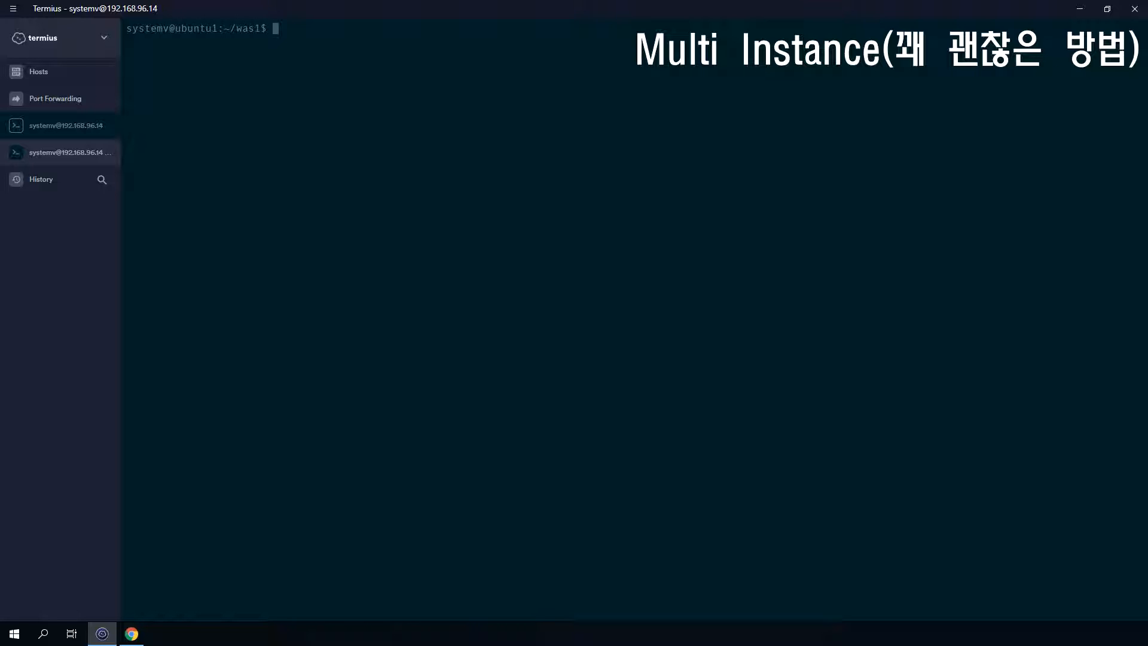
type("export CATALIA")
key("BackSpace")
type("NA_BASE=/ho")
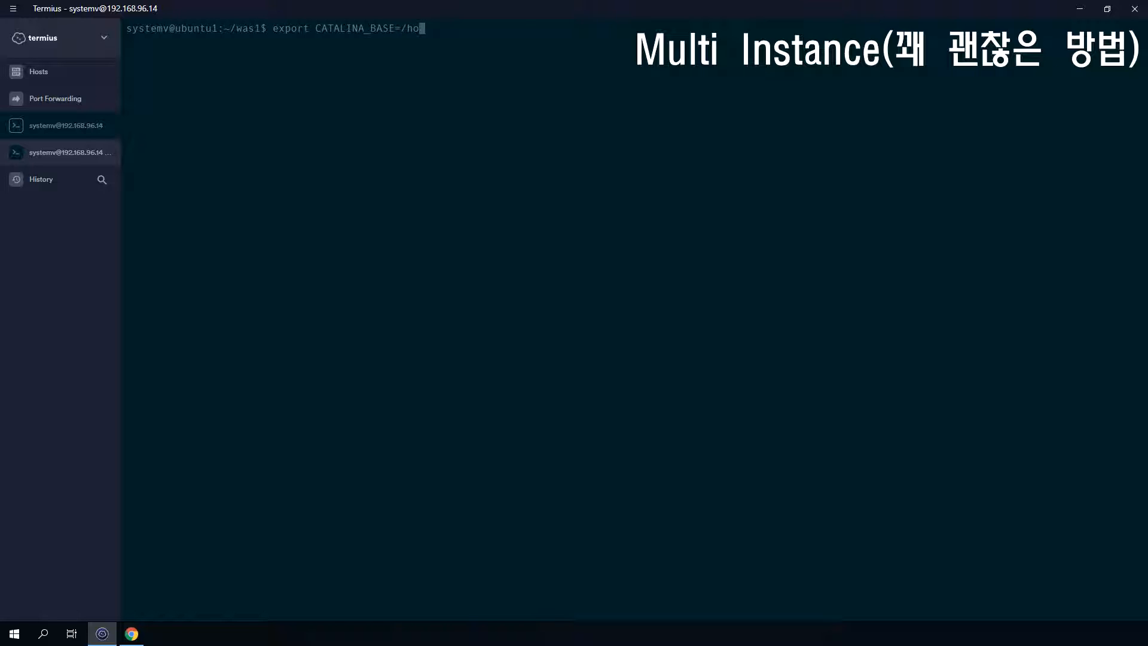
type("me/systemv/was1")
key("Return")
Step: Export CATALINA_HOME=/hoem/systemv/tomcat in the shell
type("export CATA")
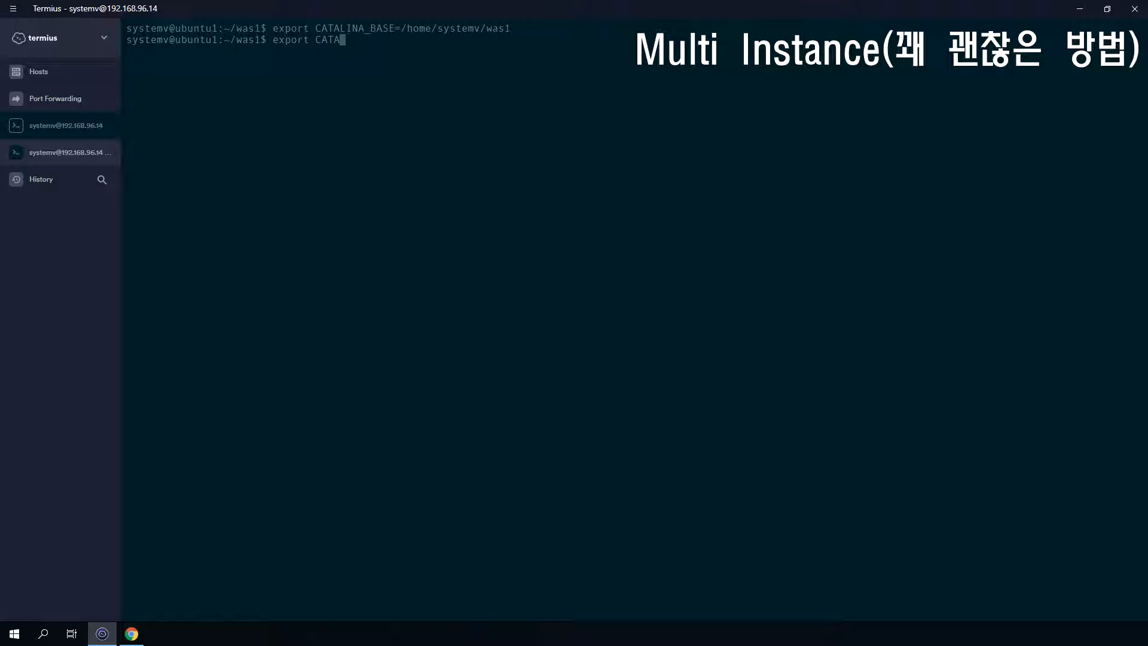
type("LINA_HOME=/hoem/systemv/tomcat")
key("Return")
key("Return")
key("Return")
key("Return")
key("Return")
key("Return")
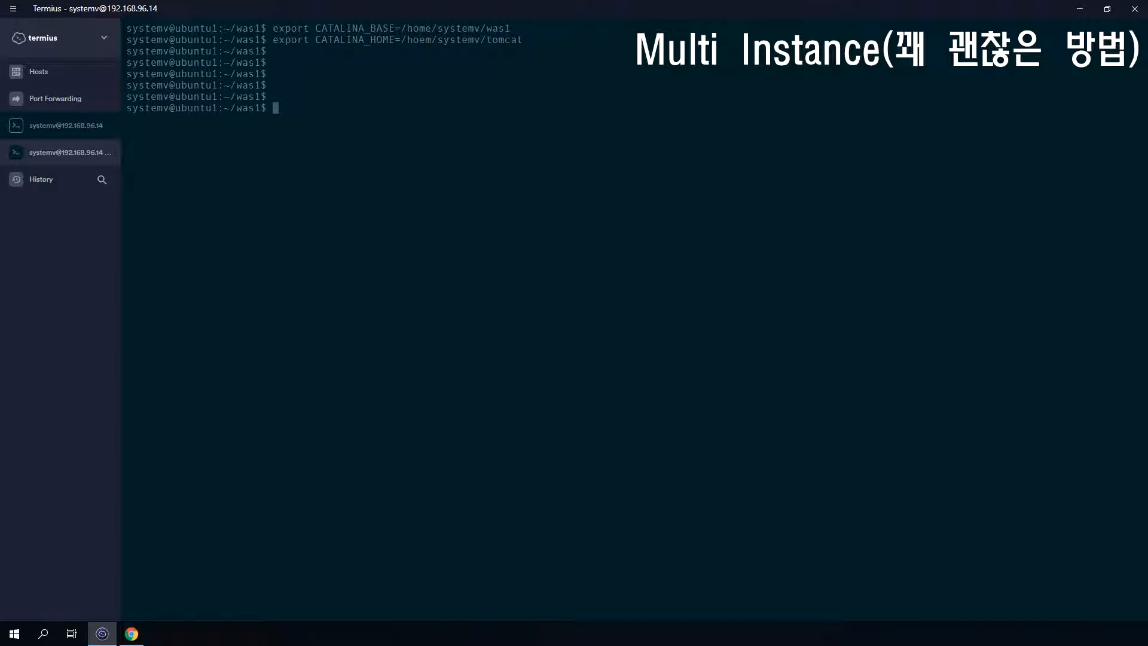
Step: Try to start Tomcat by running bash $CATALINA_HOME/bin/startup.sh
type("$CATALINA_HOME/bin")
key("ctrl+c")
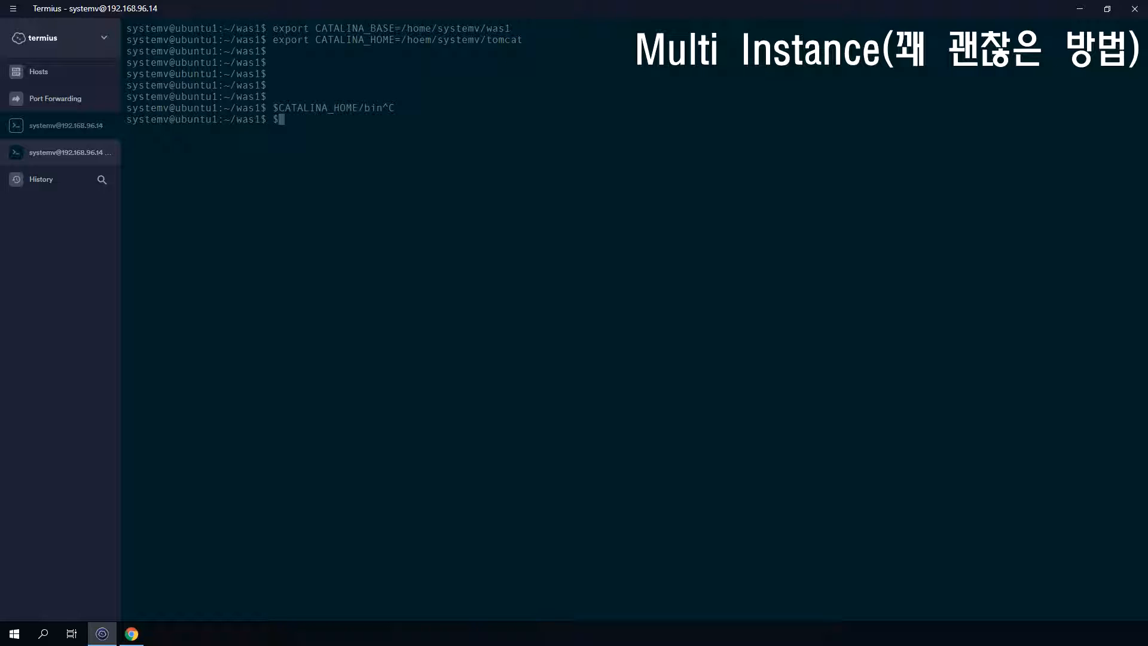
type("bas")
key("BackSpace")
key("BackSpace")
key("BackSpace")
type("bash $CATALINA_HOME/bin/start.sh")
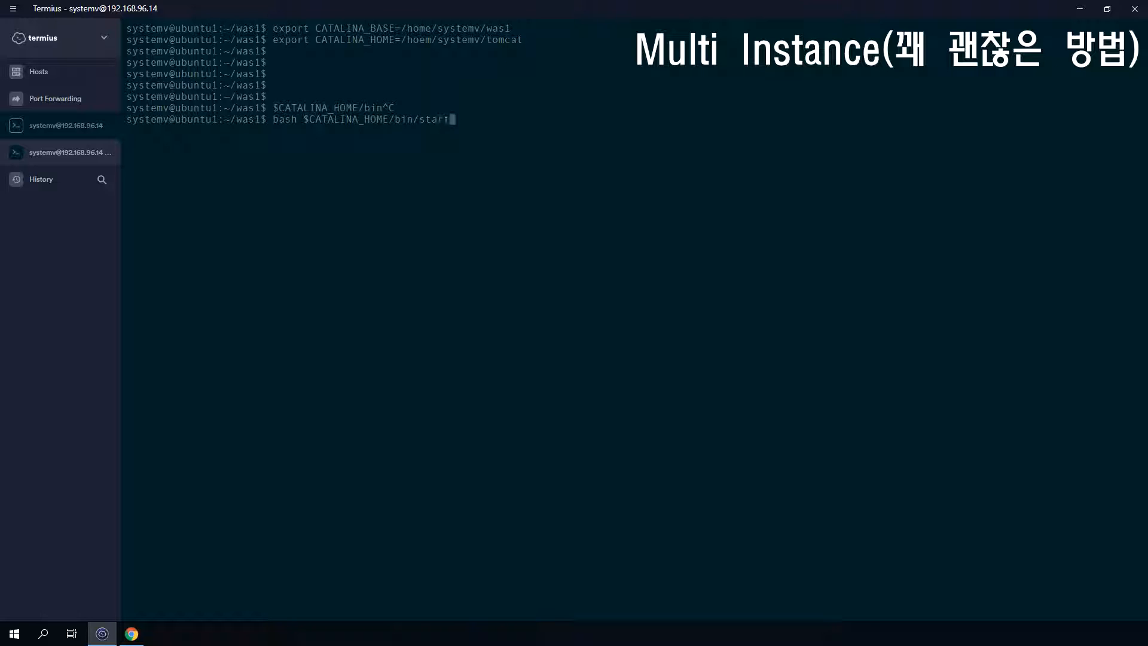
key("BackSpace")
key("BackSpace")
key("BackSpace")
type("up.sh")
key("Return")
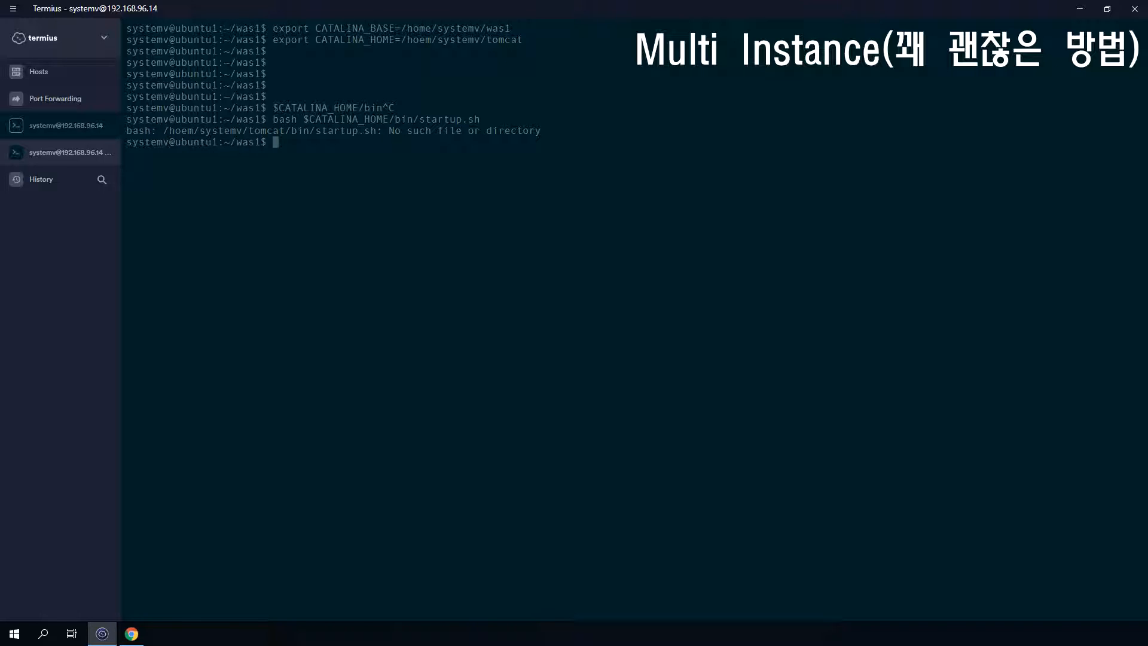
Step: Correct the misspelled path in the recalled command and export CATALINA_HOME=/home/systemv/tomcat
key("Return")
key("Return")
key("Up")
key("Up")
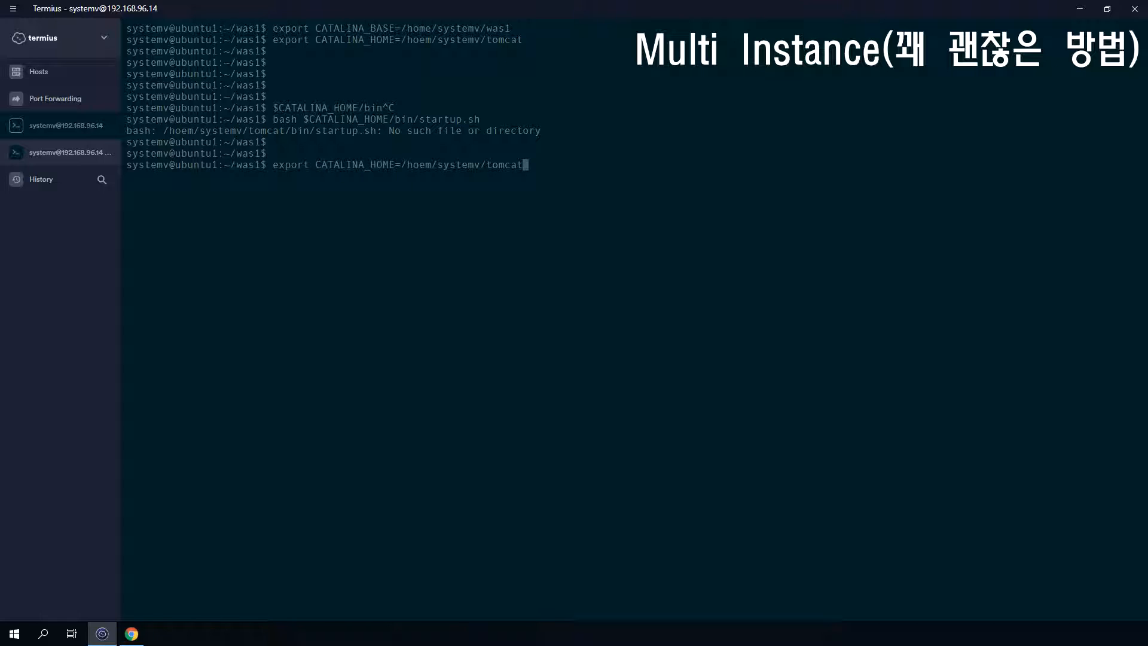
key("Left")
key("Left")
key("Left")
key("Left")
key("Left")
key("Left")
key("Left")
key("Left")
key("Left")
key("Left")
key("Left")
key("Left")
key("Left")
key("Left")
key("BackSpace")
key("BackSpace")
type("me")
key("Return")
Step: Start the was1 instance with bash $CATALINA_HOME/bin/startup.sh
key("Up")
key("Up")
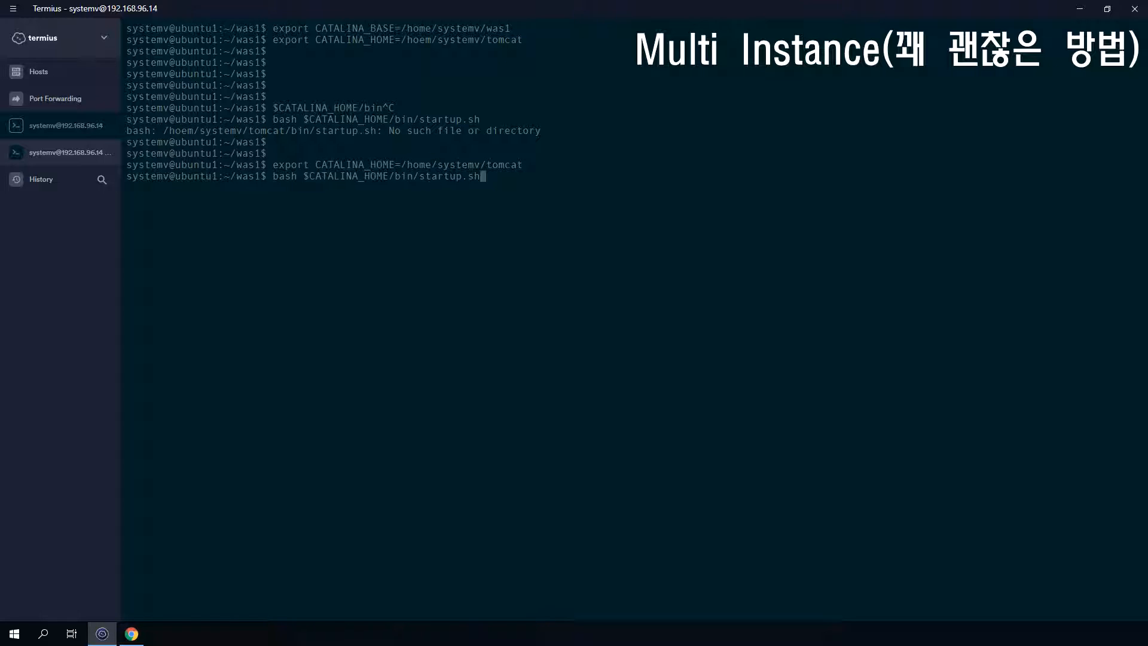
key("Return")
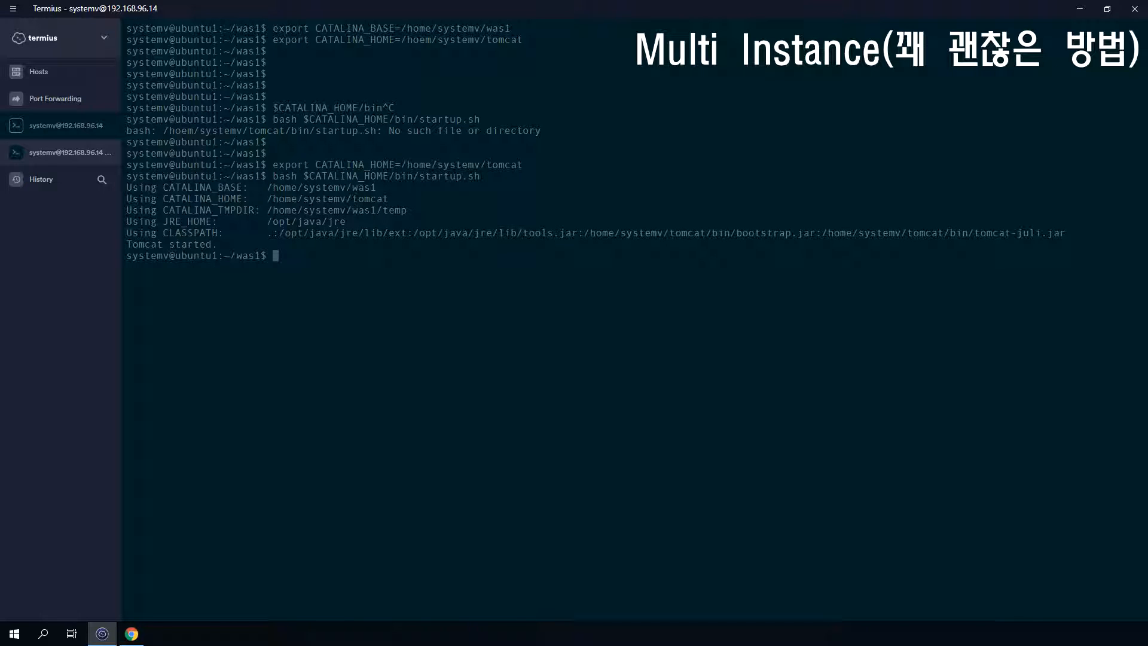
Step: Check the CATALINA_BASE, CATALINA_HOME, CATALINA_TMPDIR and JRE_HOME paths in the startup output
left_click_drag(308, 29, 395, 28)
left_click_drag(163, 187, 375, 187)
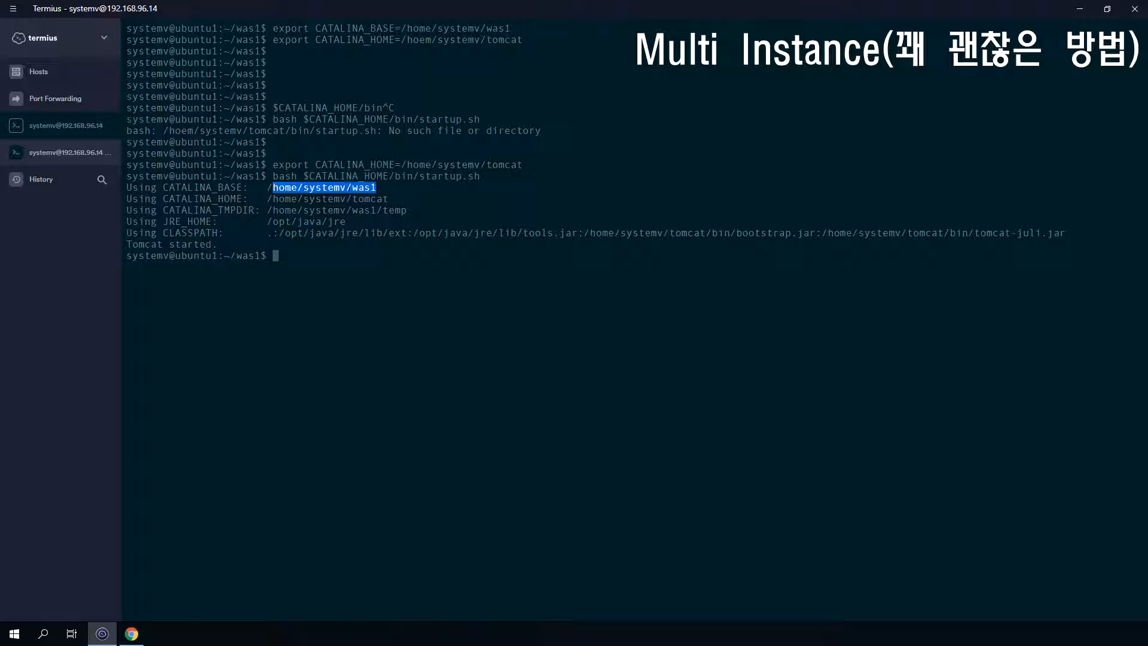
left_click_drag(218, 198, 389, 199)
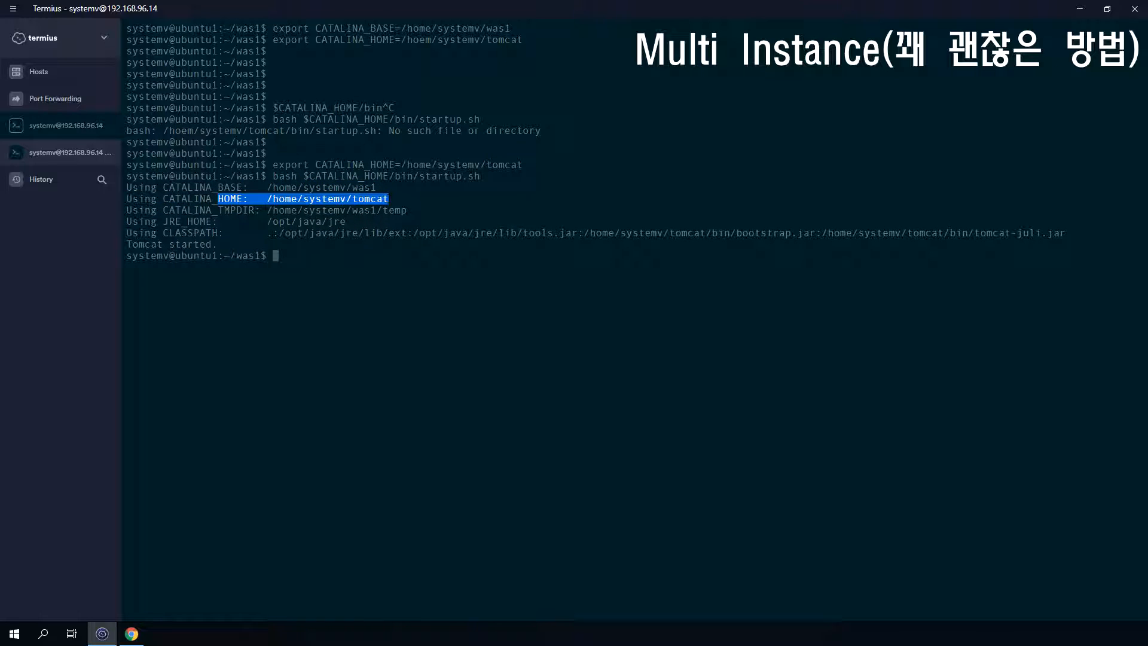
left_click_drag(217, 210, 407, 210)
left_click(408, 210)
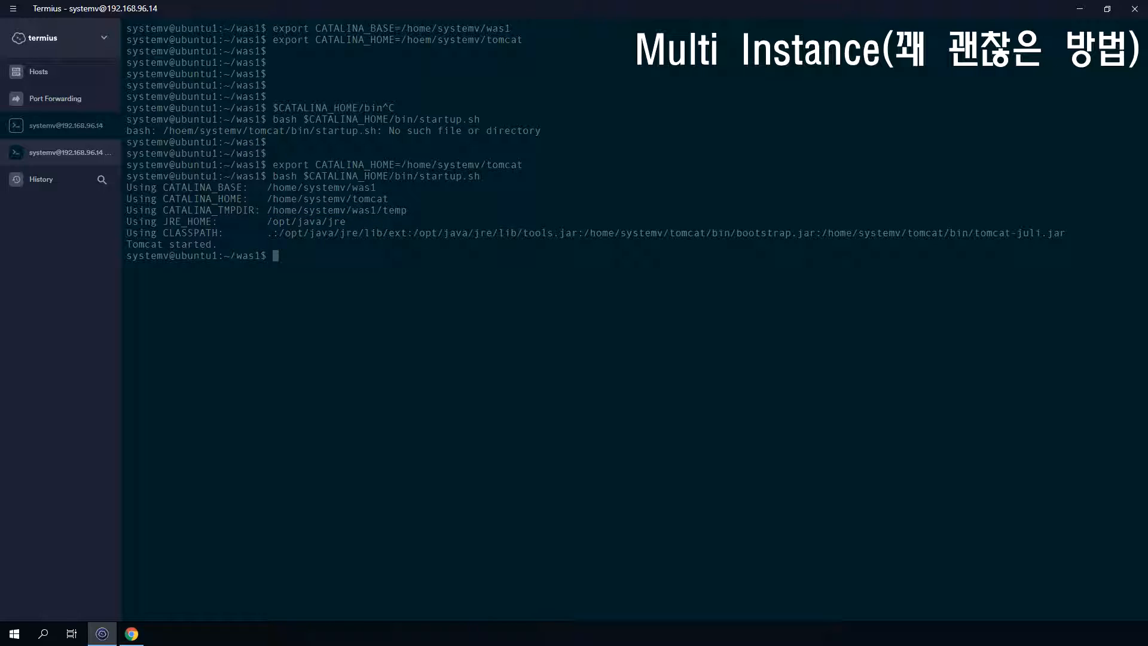
left_click_drag(267, 221, 347, 222)
left_click(346, 221)
Step: List the was1 directory and follow logs/catalina.out with tail -f, stopping after the latest entries
type("ls")
key("Return")
type("tail -f ")
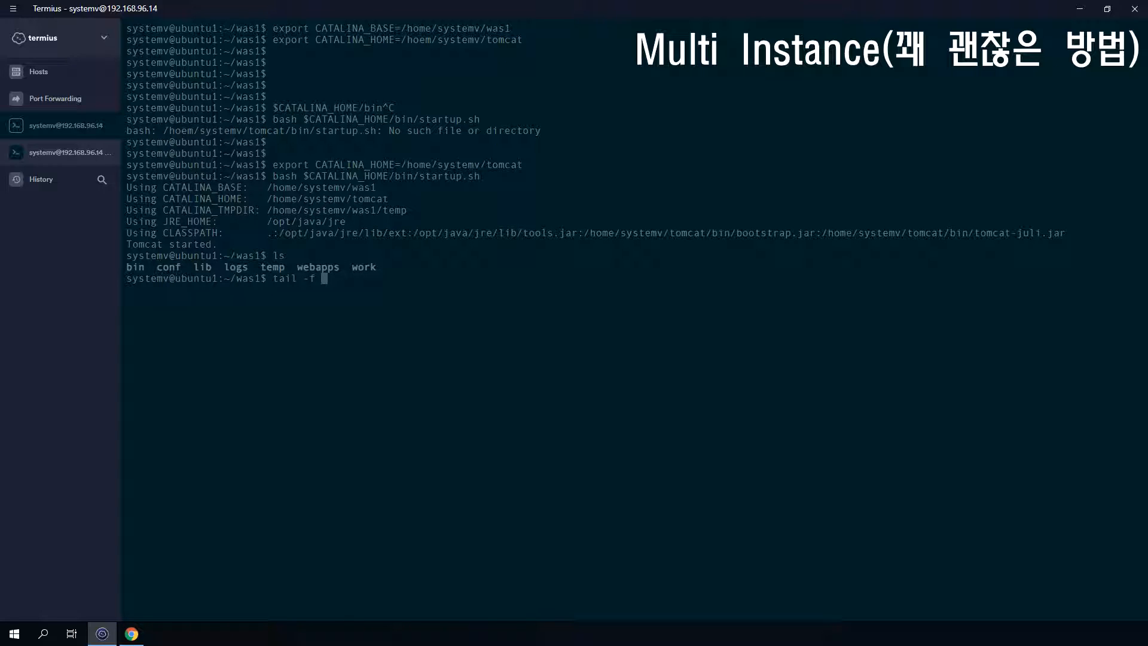
type("logs/catalina.out")
key("Return")
key("ctrl+c")
key("Return")
key("Return")
key("Return")
key("Return")
key("Return")
Step: Try to print the last 100 lines of logs/catalina.out by changing the recalled tail command's option
key("Up")
key("Left")
key("Left")
key("Left")
key("Left")
key("Left")
key("Left")
key("Left")
key("Left")
key("Left")
key("Left")
key("Left")
key("Left")
key("Left")
key("Left")
key("Left")
key("Left")
key("Left")
key("Left")
key("BackSpace")
type("100\\")
key("Return")
Step: Print logs/catalina.out with a corrected tail -100 and list the running Java processes with ps aux | grep java
key("Up")
key("Left")
key("Left")
key("Left")
key("Left")
key("Left")
key("Left")
key("Left")
key("Left")
key("Left")
key("Left")
key("Left")
key("Left")
key("Left")
key("Left")
key("Left")
key("Left")
key("Left")
key("Left")
key("BackSpace")
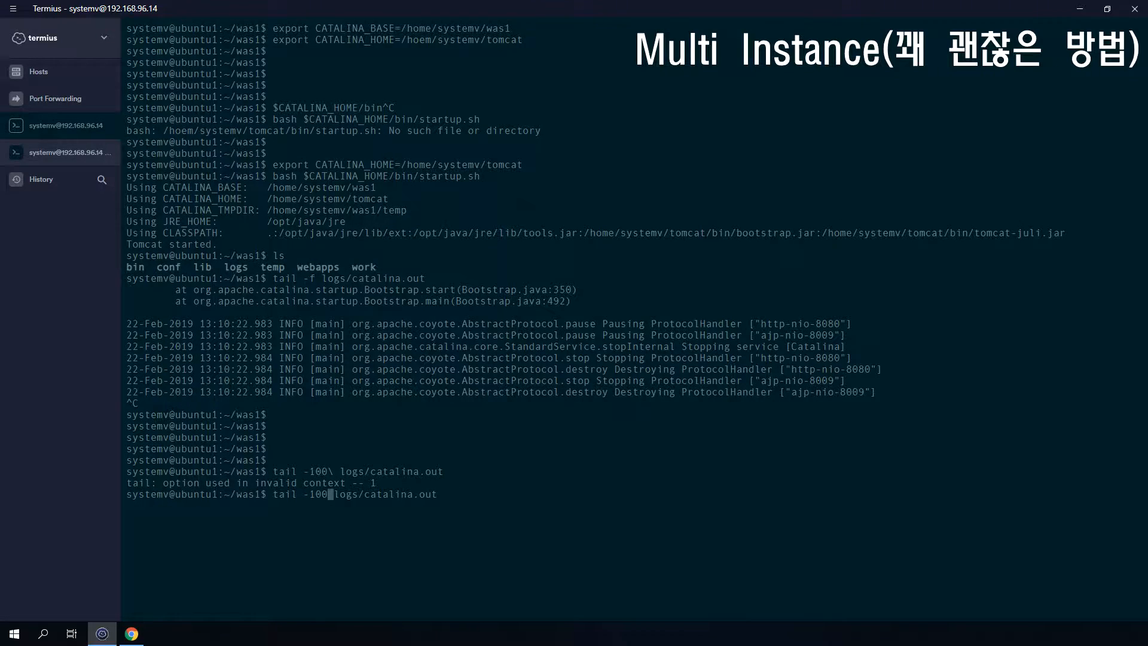
key("Return")
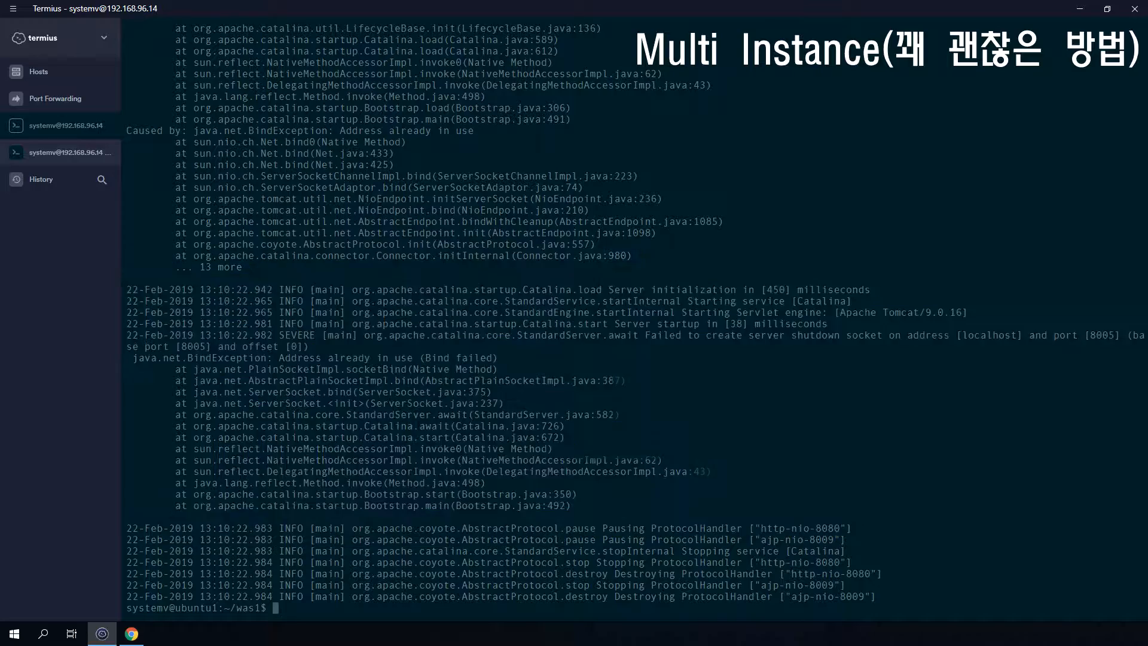
type("ps aux | grep java")
key("Return")
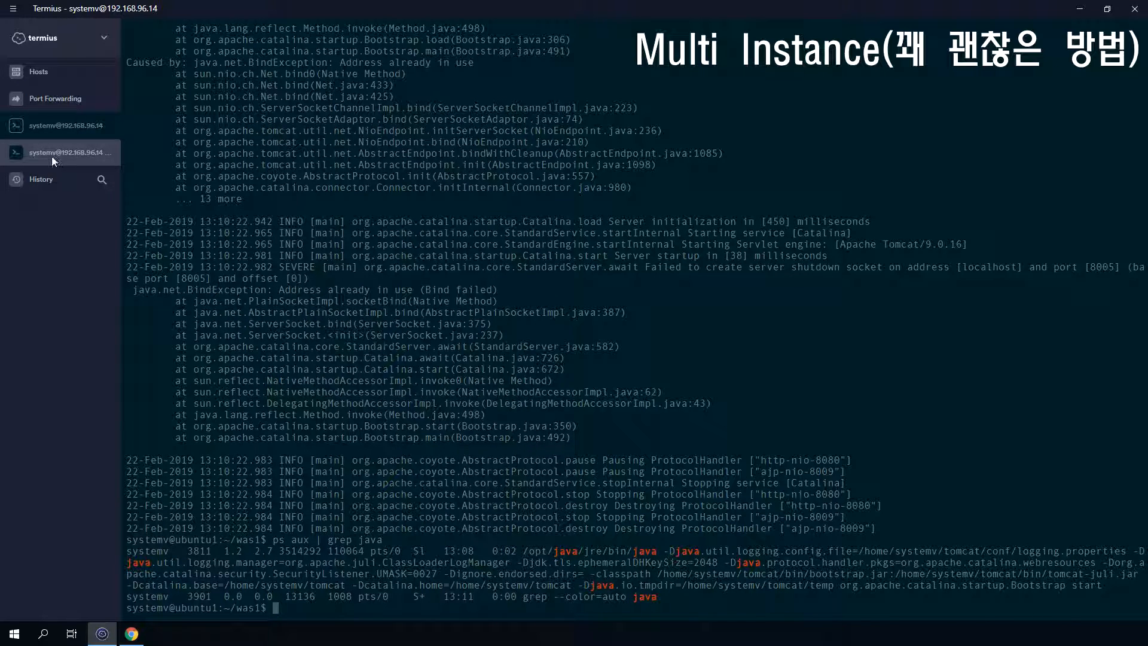
Step: In the other terminal session, quit vim without saving and change to the tomcat/bin directory under the home folder
left_click(65, 125)
type(":q!")
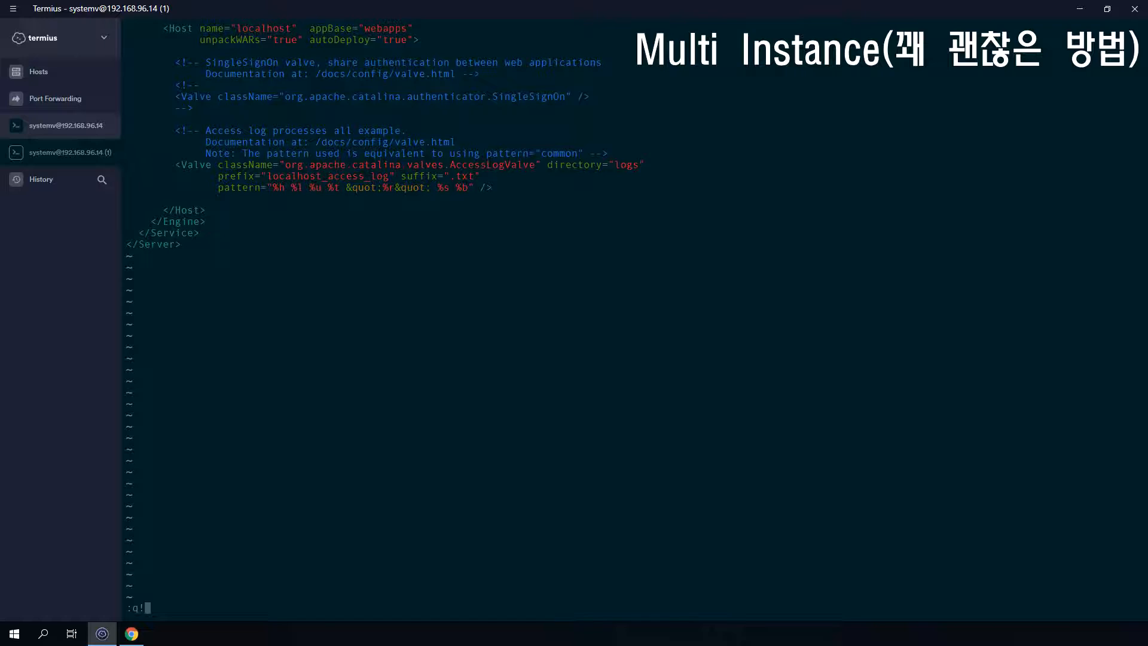
key("Return")
type("cd")
key("Return")
type("tomcat")
key("Return")
type("cd bin/")
key("Return")
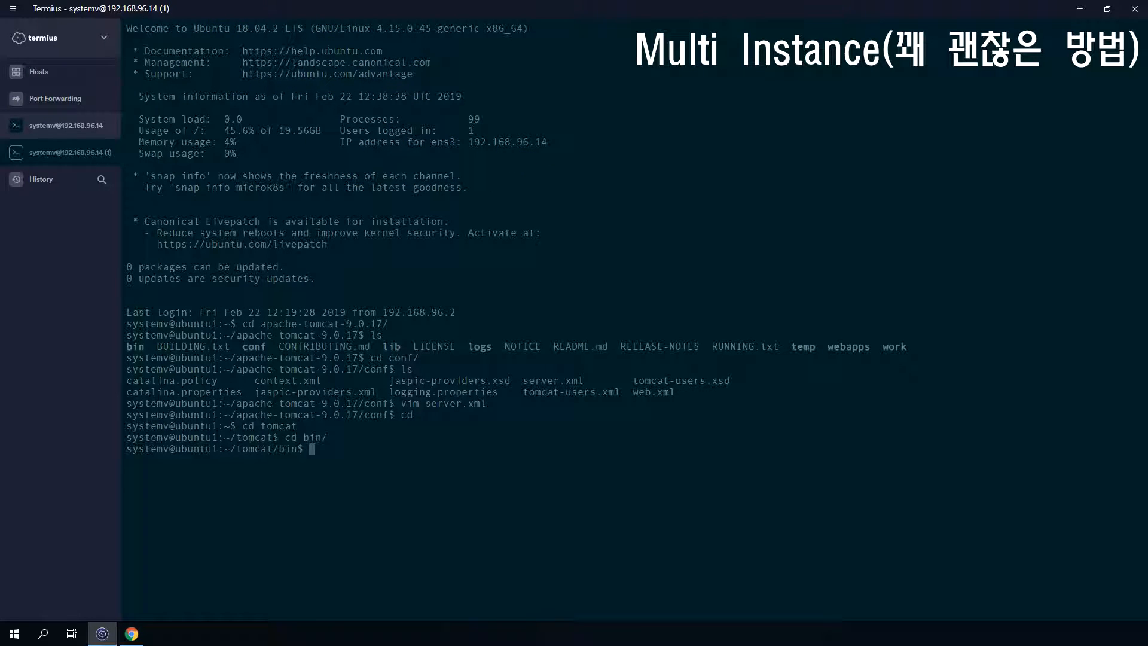
Step: Try to stop the running Tomcat with ./shutdown.sh from tomcat/bin
type("./shutdown.sh")
key("Return")
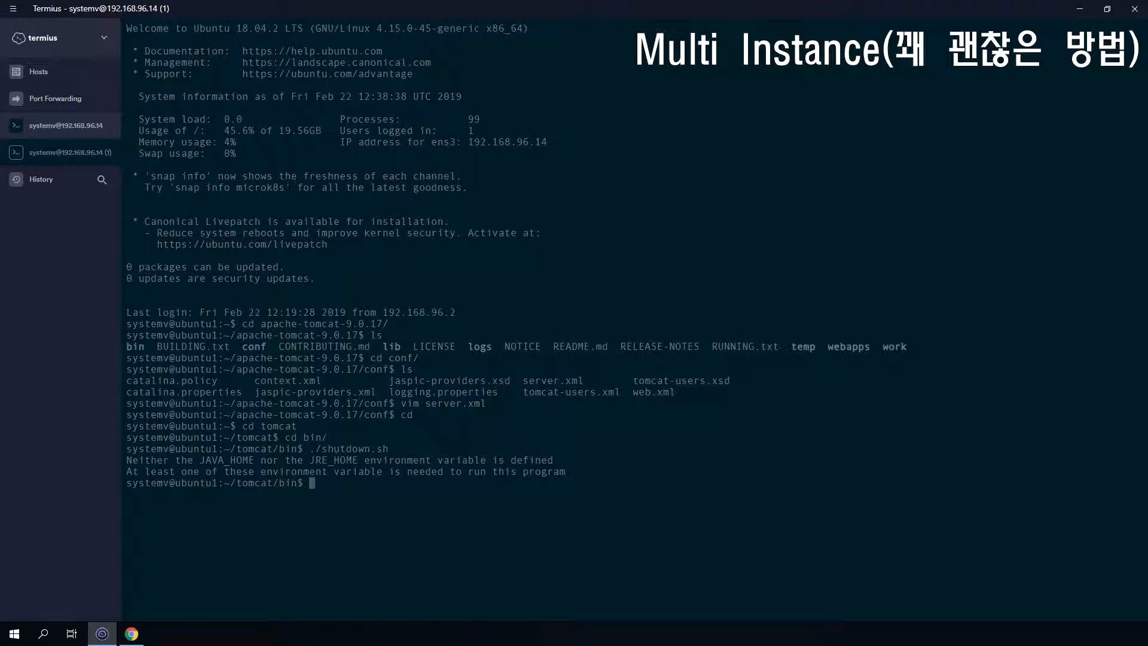
key("Return")
key("Return")
key("Return")
key("Return")
key("Return")
key("Return")
key("Return")
key("Return")
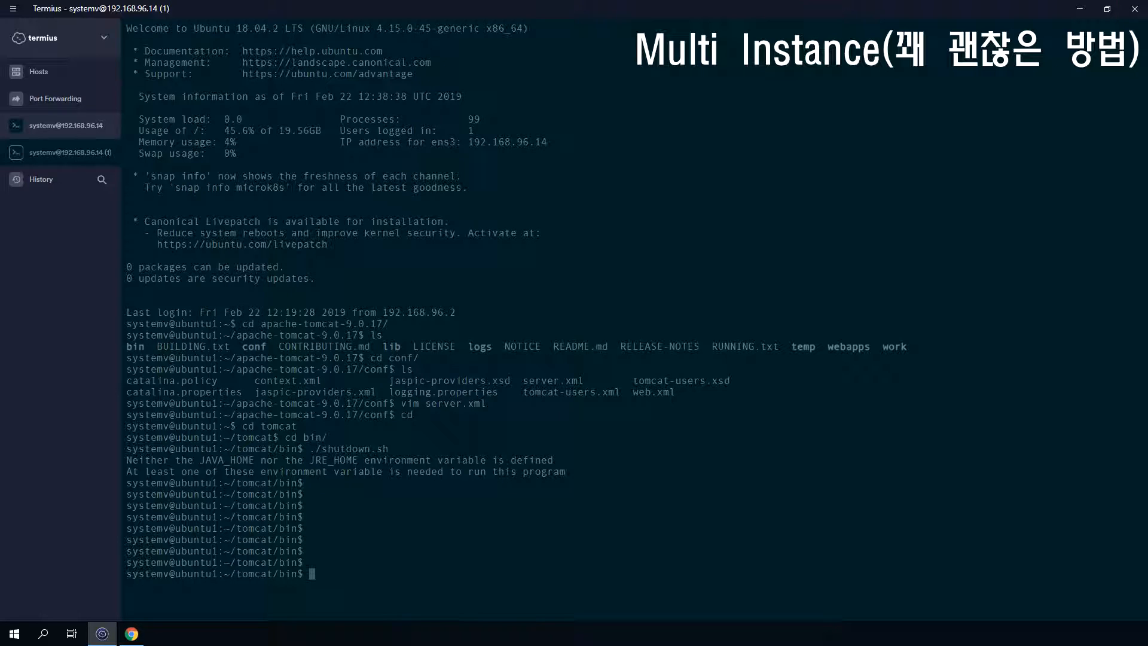
Step: View ../../was1/bin/setenv.sh in vim to check its Java environment variables, and quit without changes
type("vim ../../was1/see")
key("BackSpace")
key("BackSpace")
key("BackSpace")
type("bin/setenv.sh")
key("Return")
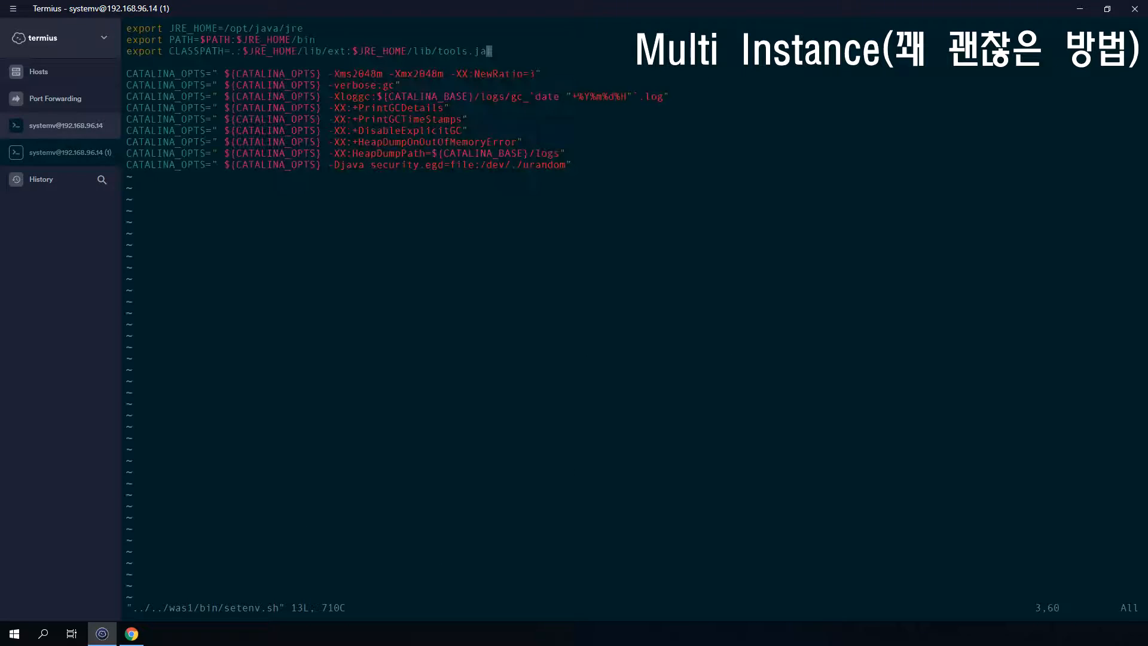
type(":q")
key("Return")
Step: Load the Java environment variables into the session with source ../../was1/bin/setenv.sh
key("Up")
key("Home")
key("Delete")
key("Delete")
key("Delete")
type("source")
key("Return")
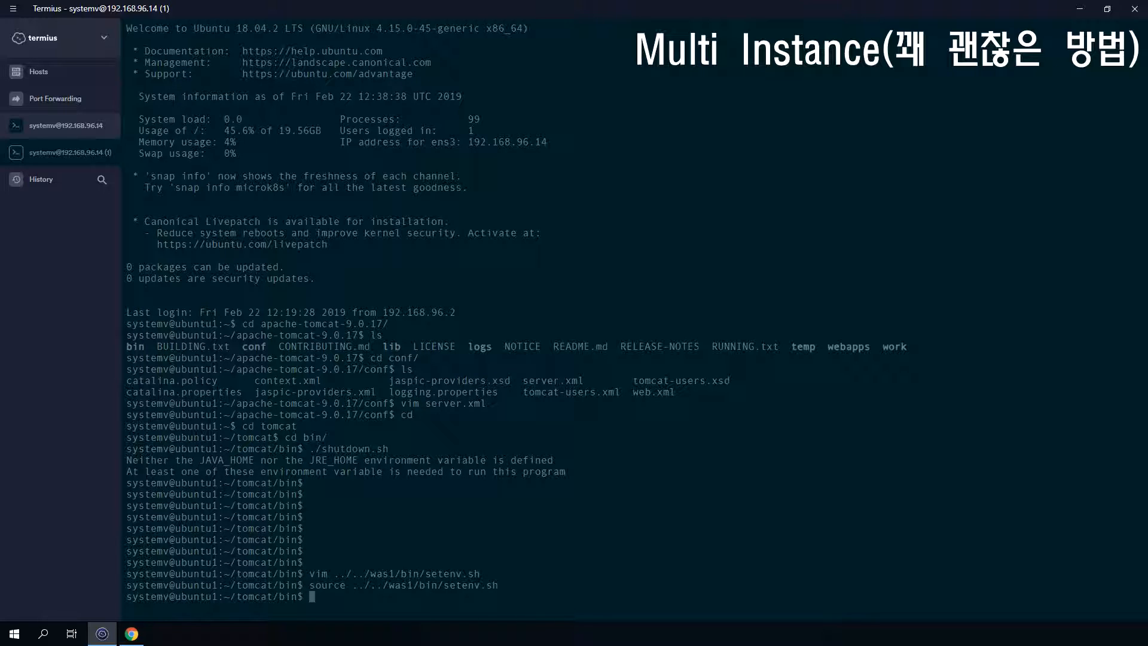
Step: Stop the running Tomcat engine with ./shutdown.sh
type("./shutdown.sh")
key("Return")
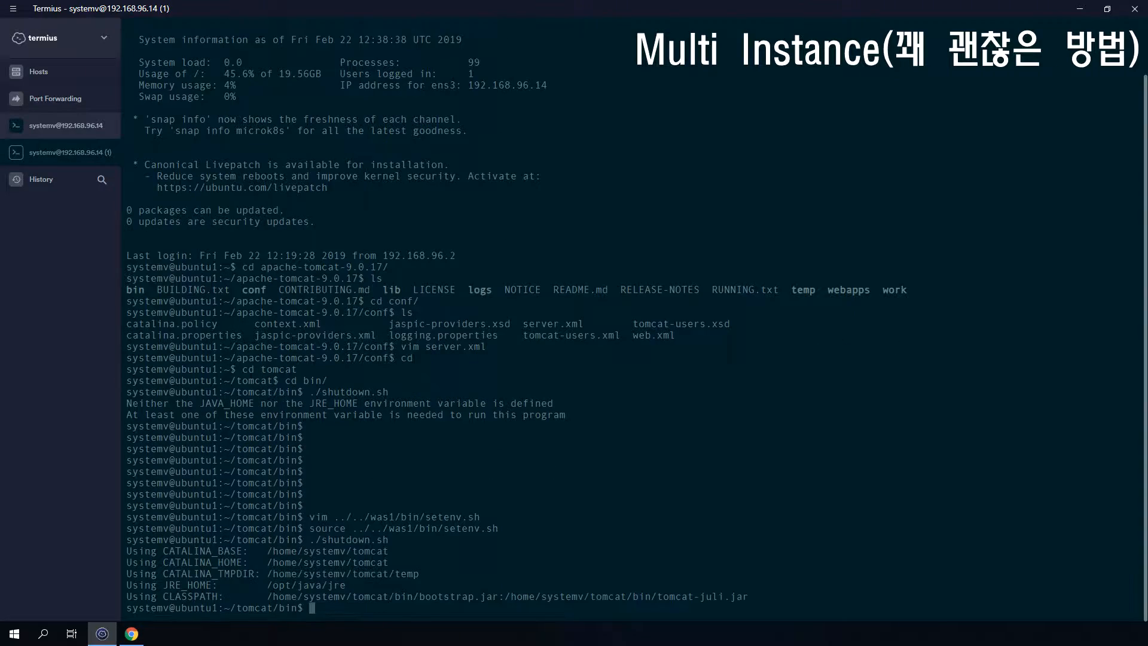
key("Return")
key("Return")
key("Return")
key("Return")
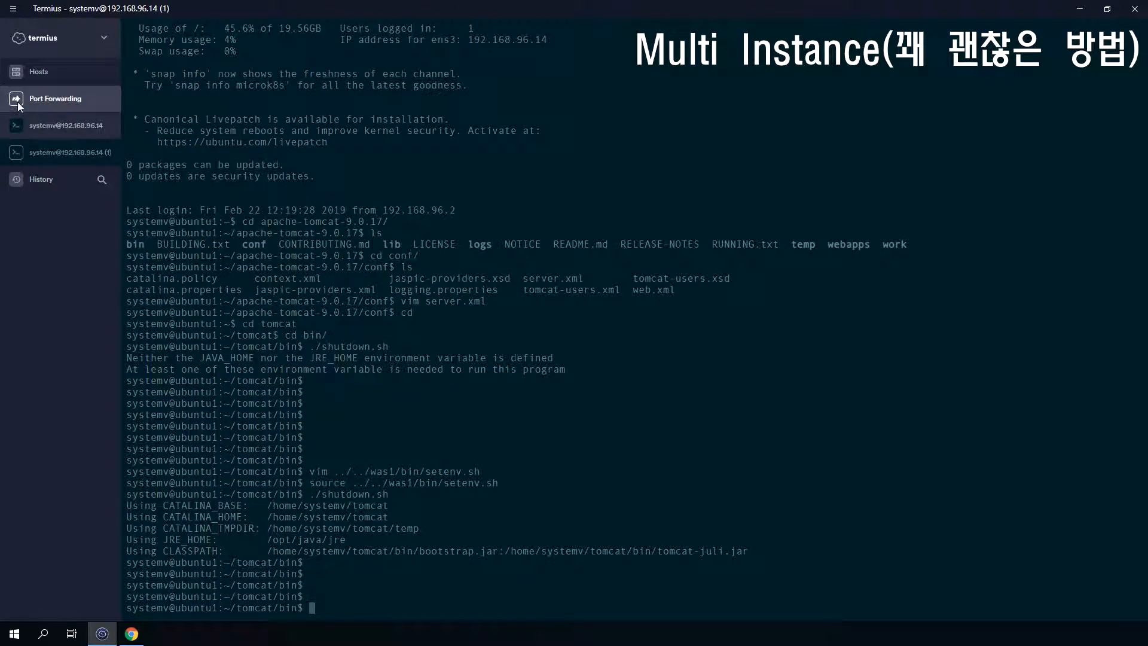
Step: Return to the was1 terminal session and rerun ps aux | grep java to check for running Java processes
left_click(40, 147)
key("Return")
key("Return")
key("Up")
key("Return")
Step: Recall bash $CATALINA_HOME/bin/startup.sh from the command history and start the was1 instance again
key("Up")
key("Up")
key("Up")
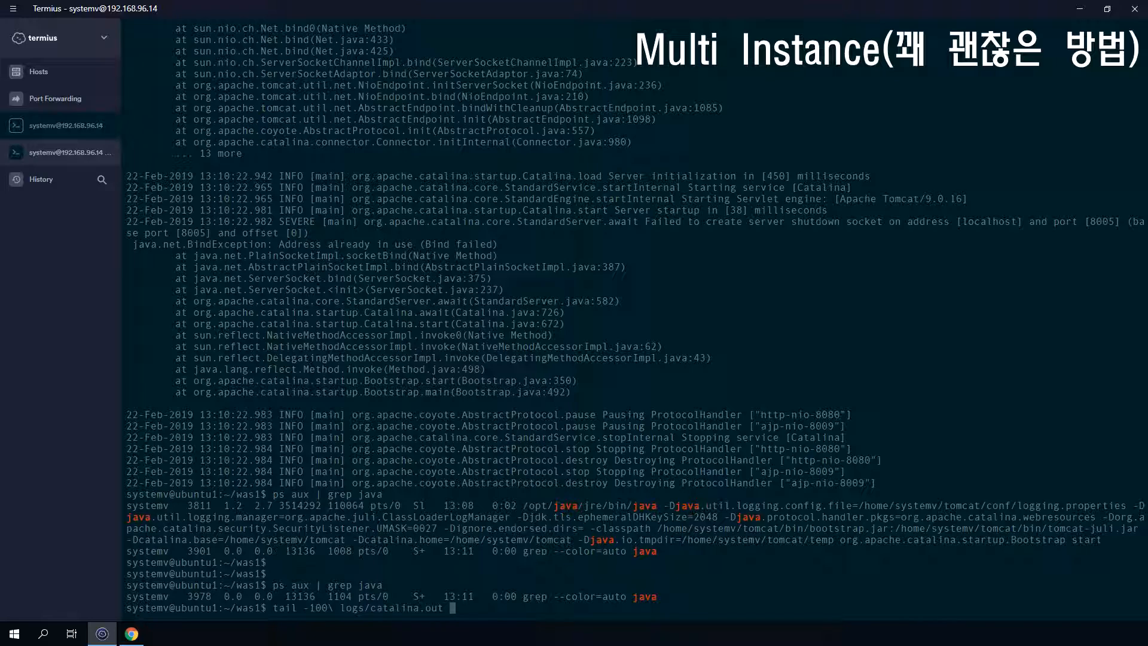
key("Up")
key("Up")
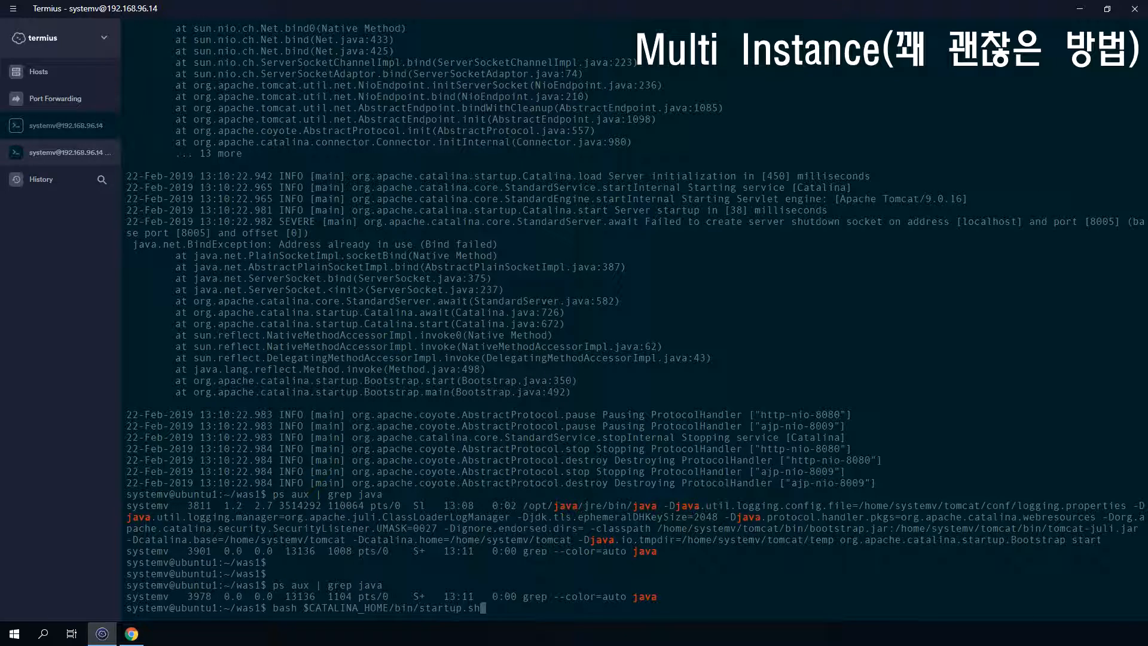
key("Return")
key("Return")
key("Return")
key("Return")
key("Return")
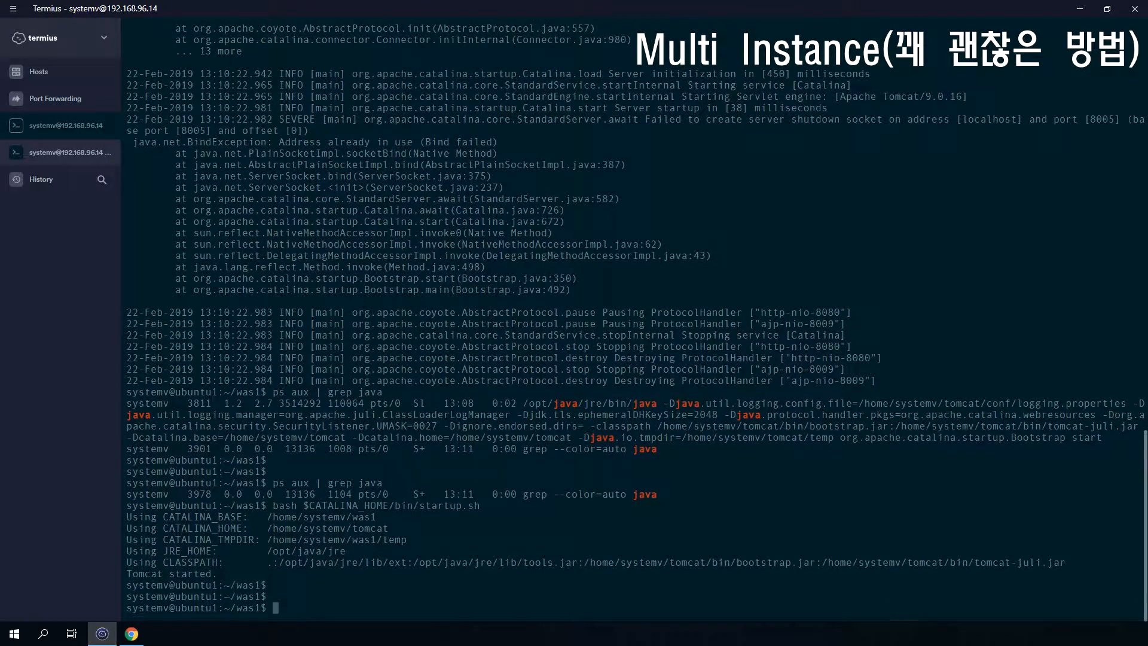
Step: Follow was1's startup log with tail -f logs/catalina.out, and stop following it
type("tail -f ")
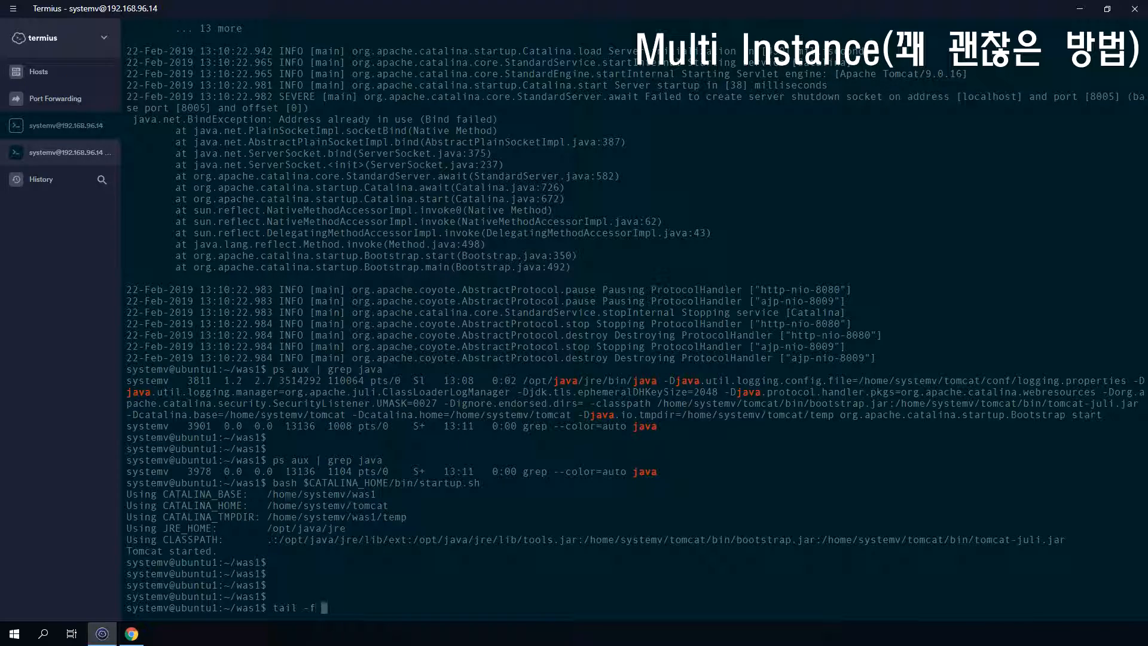
type("logs/c")
key("Tab")
type("out")
key("Return")
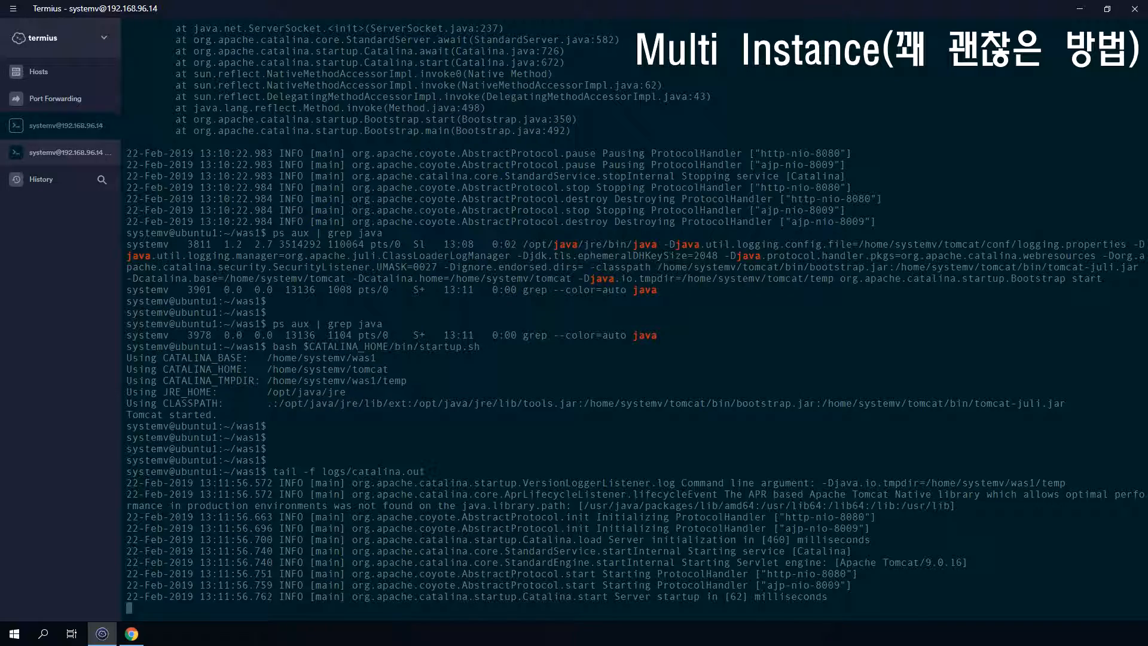
key("ctrl+c")
Step: Change the recalled tail command to print the last 100 lines of logs/catalina.out
key("Up")
key("Home")
key("Right")
key("Right")
key("Right")
key("Right")
key("Right")
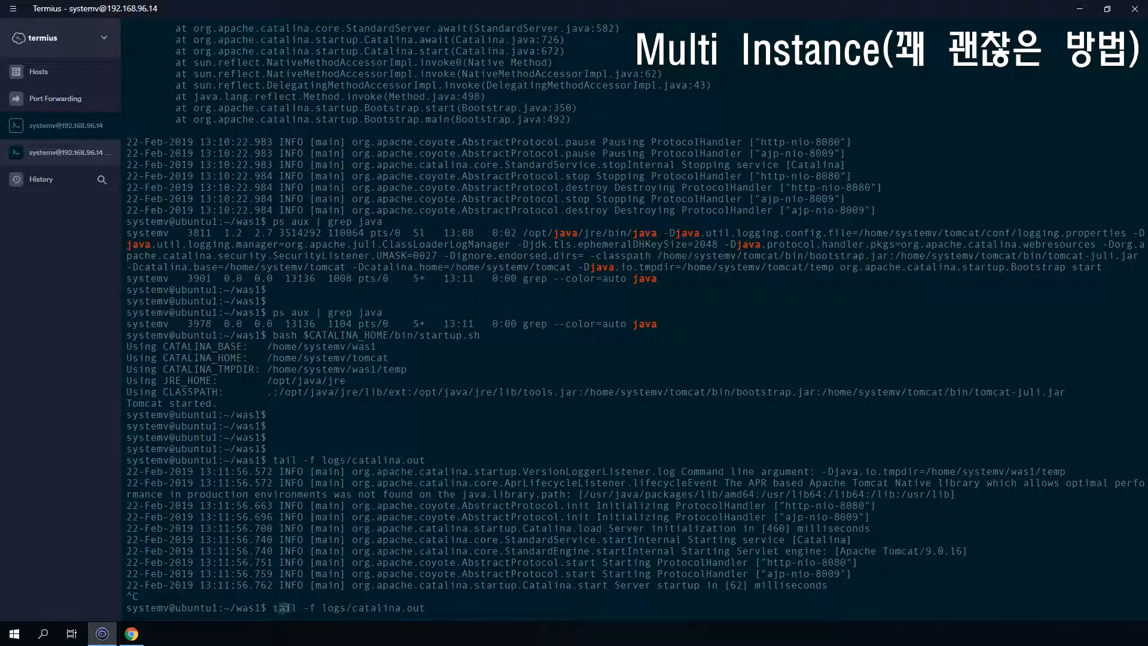
key("Right")
key("Right")
key("BackSpace")
type("100")
key("Return")
Step: Examine the logged Java version, CATALINA_BASE and CATALINA_HOME paths, and the JVM command-line arguments from setenv.sh
left_click_drag(862, 107, 852, 153)
double_click(873, 188)
left_click(873, 188)
left_click_drag(712, 199, 932, 199)
left_click_drag(731, 210, 1028, 211)
left_click_drag(907, 506, 902, 347)
left_click(902, 347)
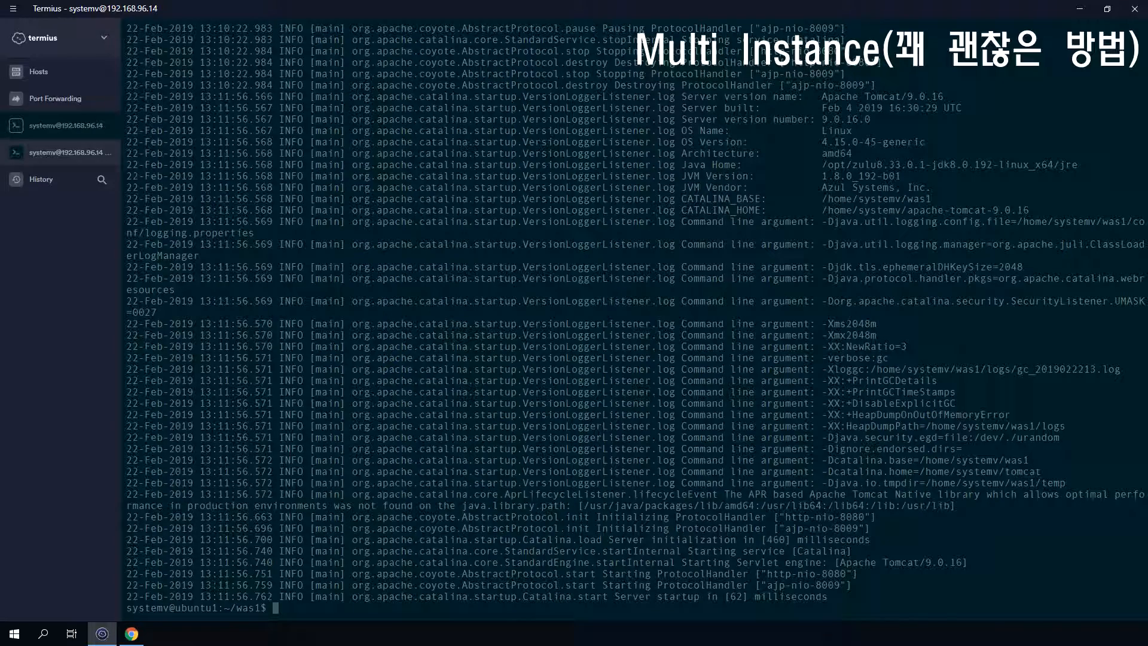
left_click_drag(822, 323, 1066, 484)
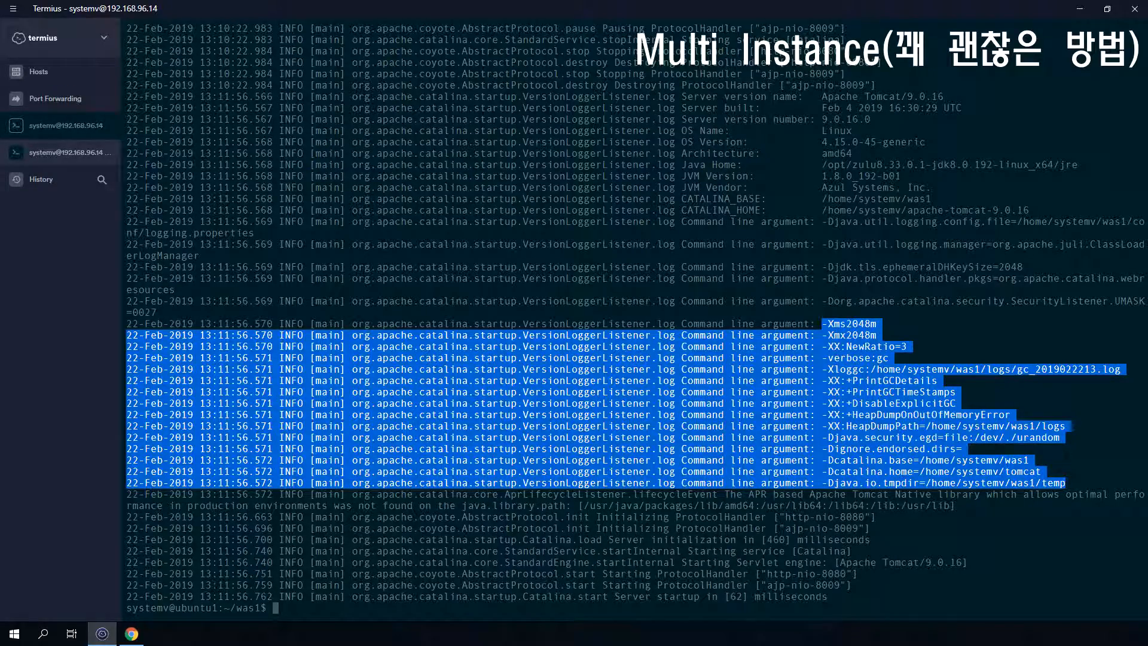
left_click(1071, 428)
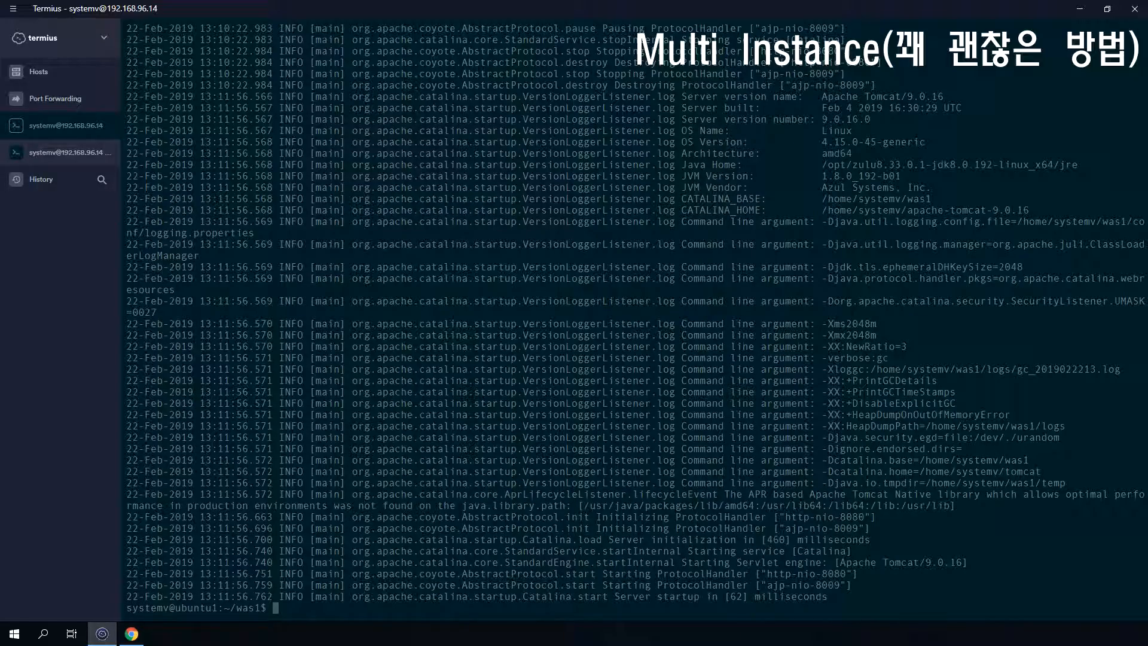
Step: List the was1 directory contents in long format with ls -lh
type("ls -lh")
key("Return")
key("Return")
key("Return")
key("Return")
key("Return")
key("Return")
Step: Change to was1's bin directory and list its files
type("cd bin/")
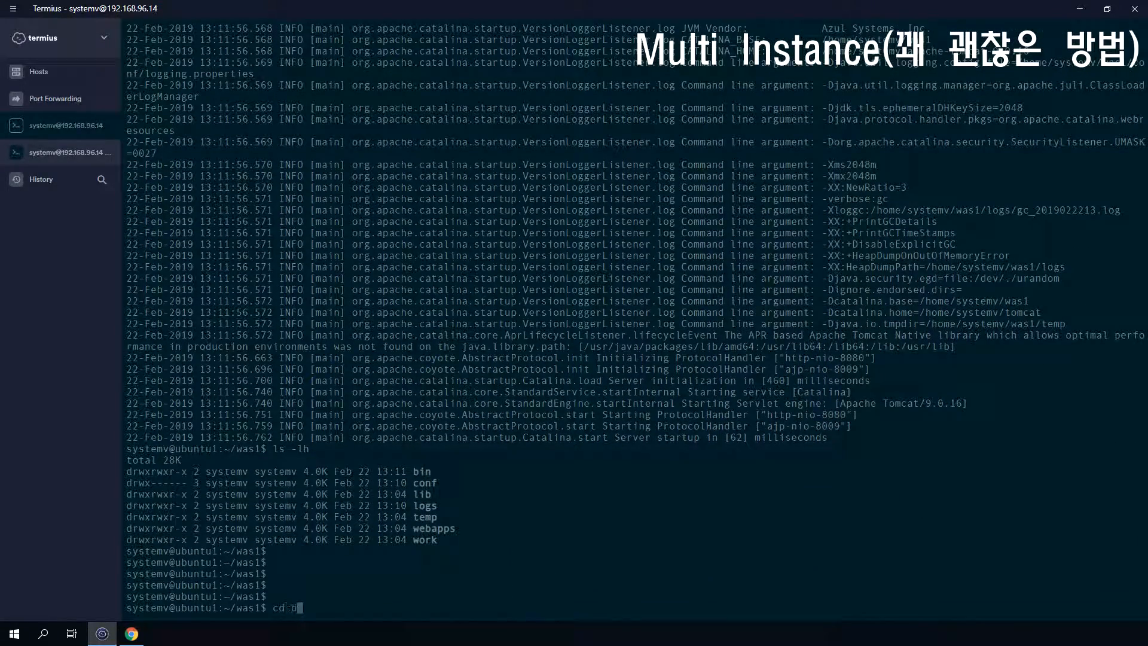
key("Return")
type("ls")
key("Return")
key("Return")
key("Return")
key("Return")
Step: Create startup.sh in was1/bin with vim and begin it with the #!/bin/sh line
type("vim sta")
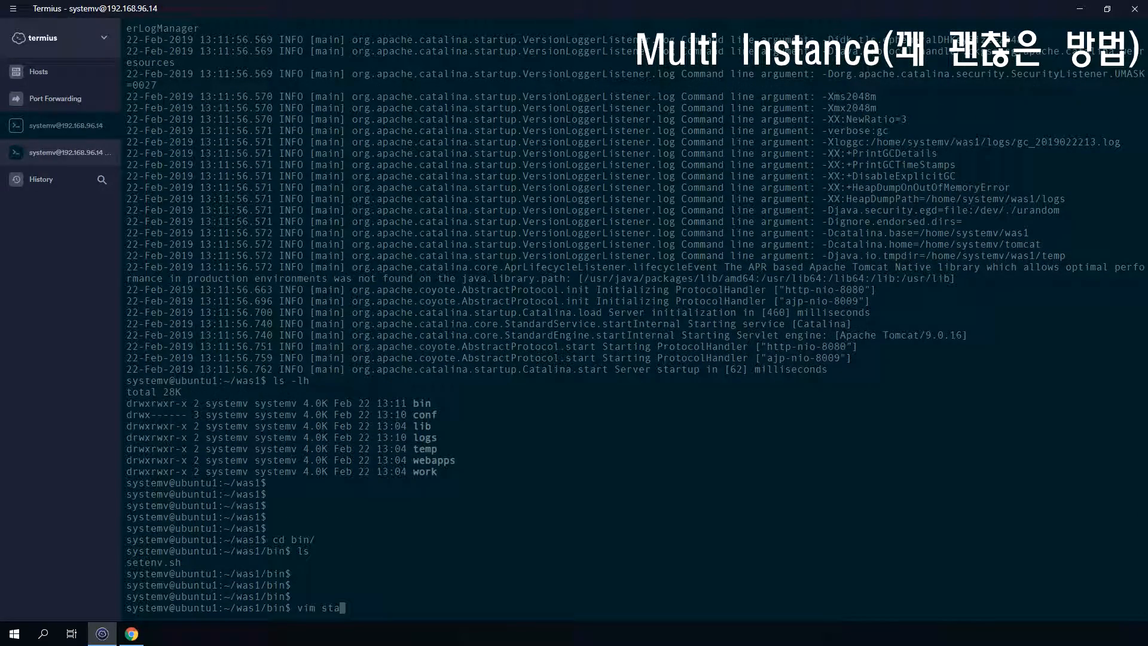
key("BackSpace")
type("tarr")
type("up.sh")
key("Return")
key("i")
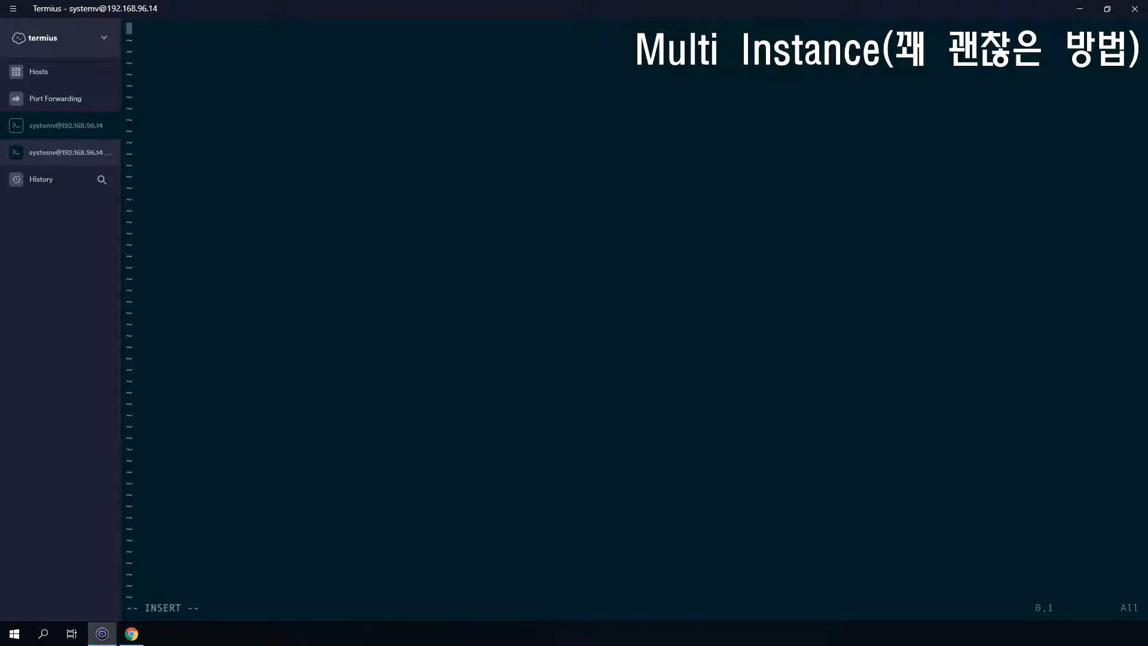
type("#!/bin/sh")
key("Return")
Step: Add exports to the script setting CATALINA_HOME to /home/systemv/tomcat and CATALINA_BASE to /home/systemv/was1
type("export CATALINA_HOME=-")
key("BackSpace")
type("/")
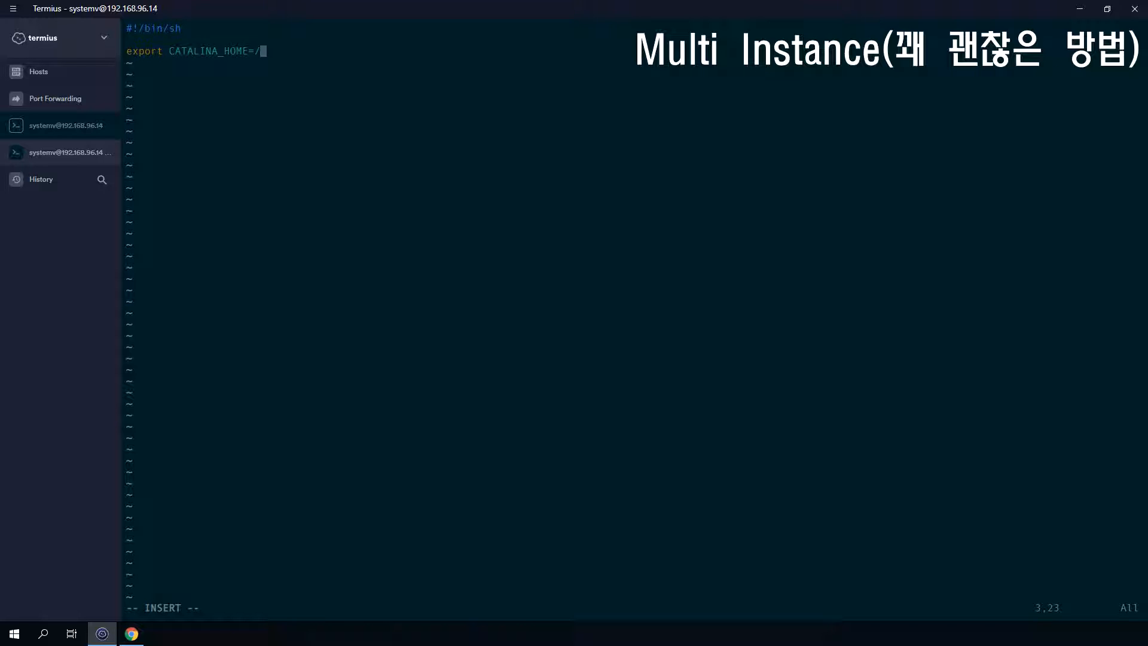
type("home/systemv/tomcat")
key("Return")
type("export CATALI")
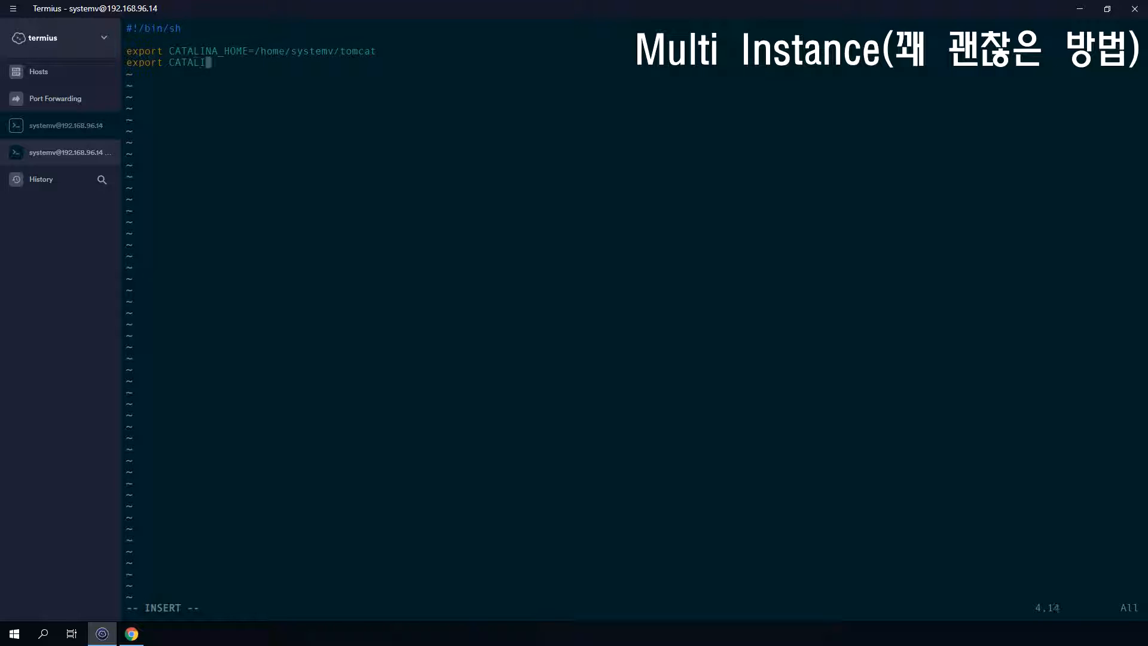
type("NA_BASE=/home/systemv/was1")
key("Return")
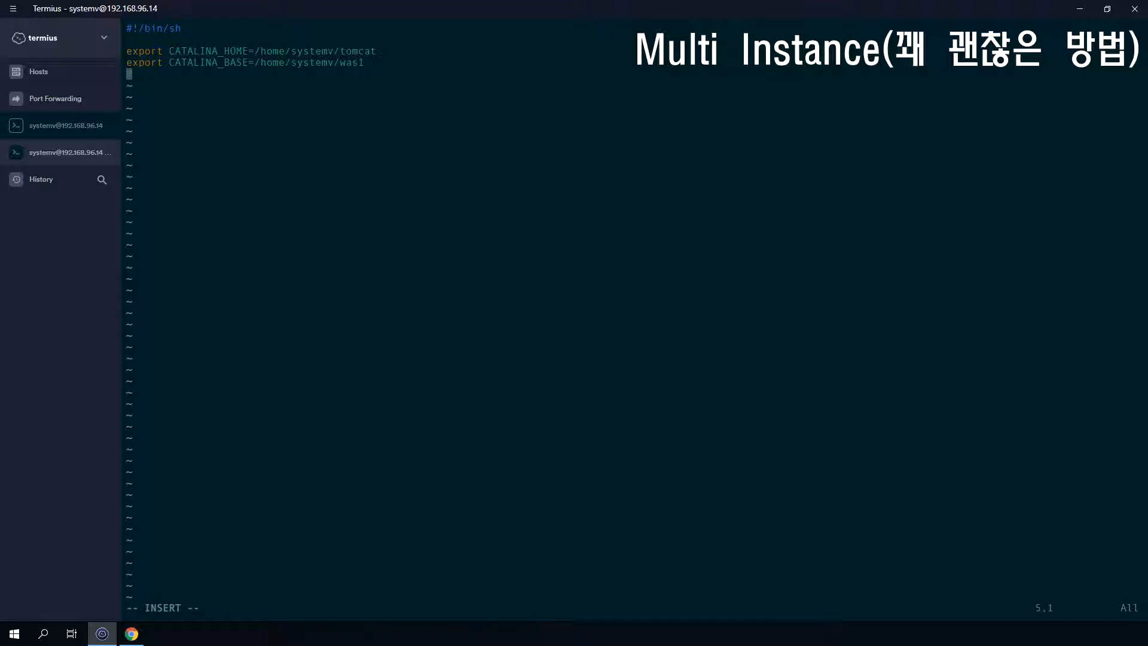
Step: Below the exports, add the line $CATALINA_HOME/bin/startup.sh to the script, followed by an empty line
key("Return")
type("$CATALINA_HOME/bin")
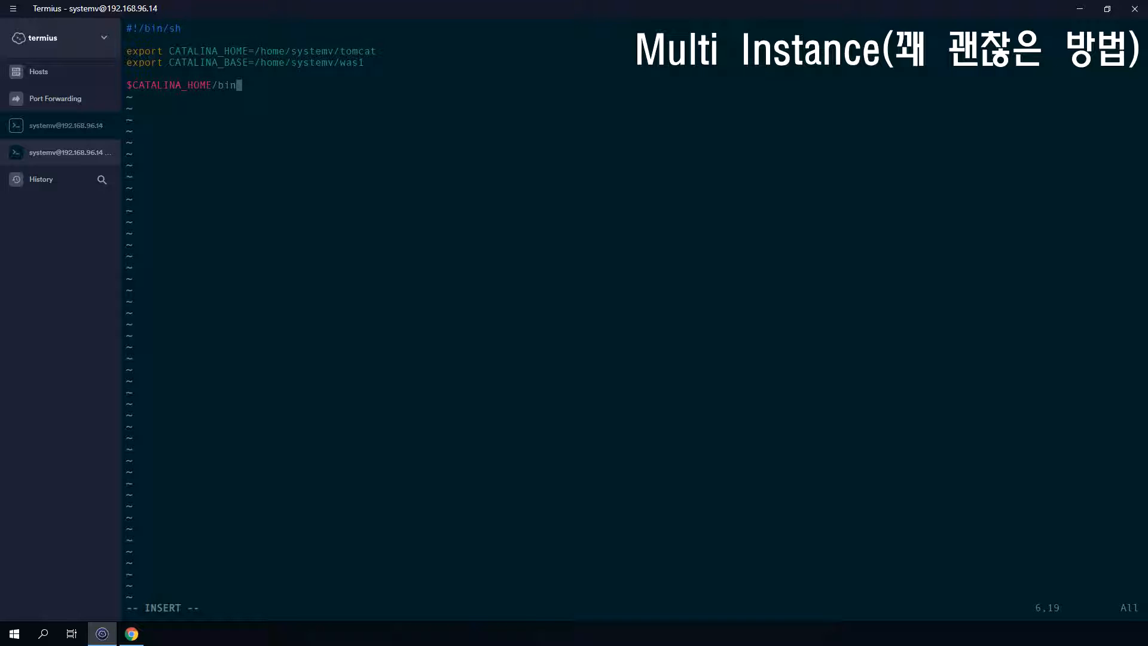
type("/starr")
type("up.sh")
key("Escape")
key("a")
key("Return")
key("Escape")
Step: Review the lines of startup.sh, save the script and quit vim
key("Up")
key("Up")
key("Up")
key("Up")
key("Down")
key("Down")
key("Down")
key("Down")
key("Up")
key("Up")
key("Up")
key("Down")
key("Down")
key("Down")
key("Up")
key("Up")
key("Up")
key("Up")
key("Down")
key("Down")
key("Down")
key("Down")
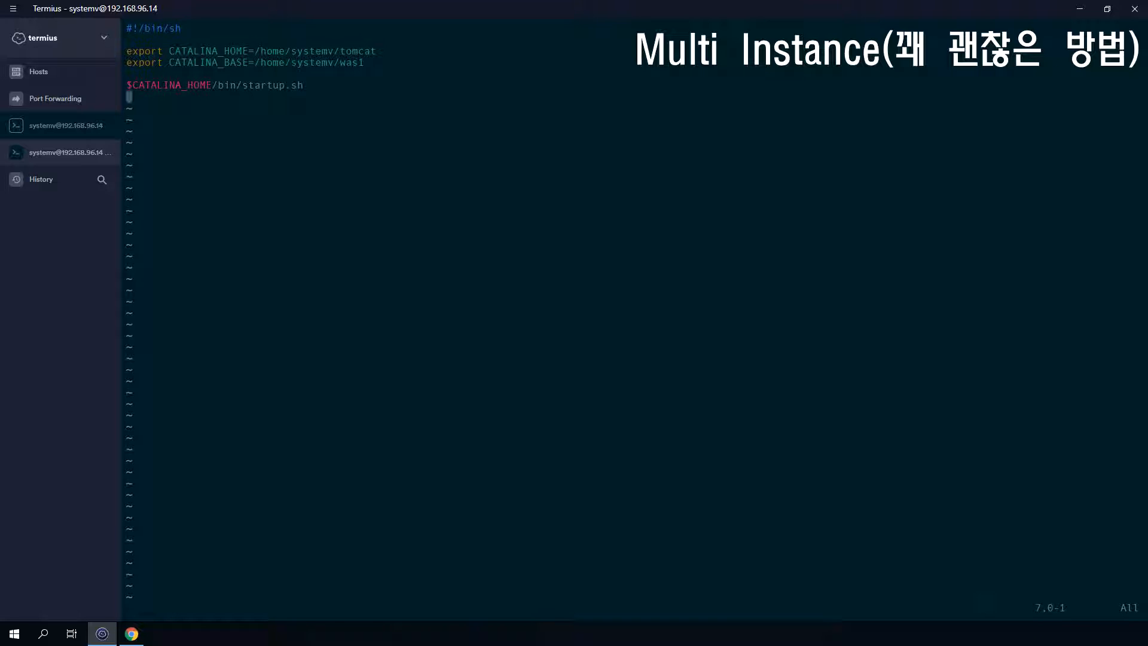
type(":wq!")
key("Return")
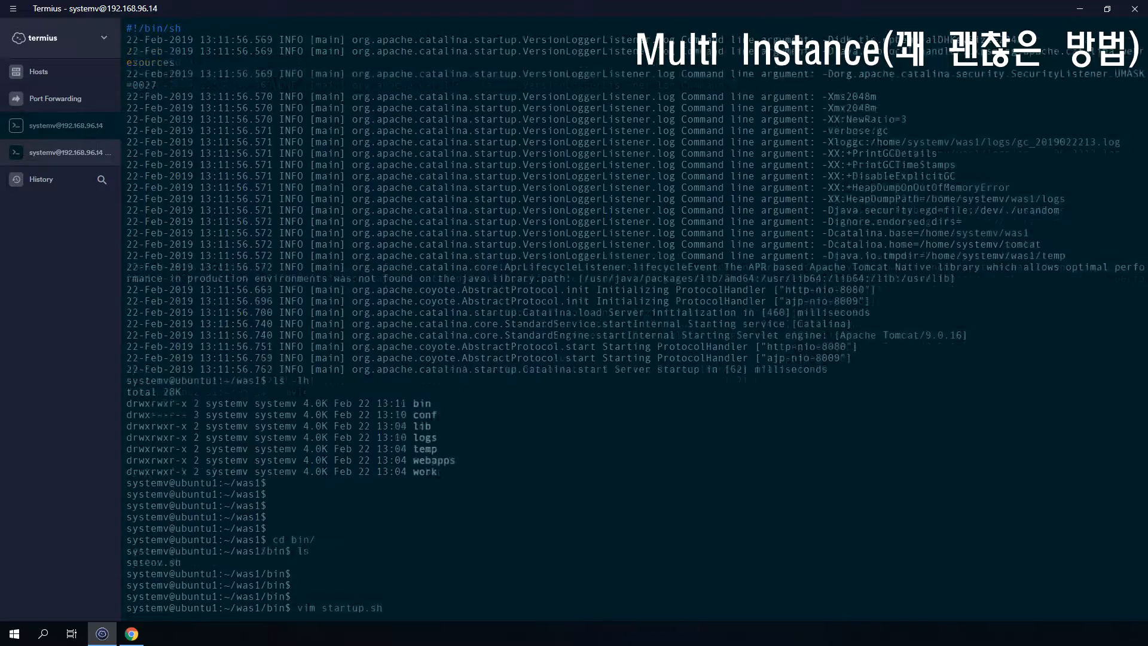
Step: Make startup.sh executable with chmod +x, listing the bin files with ls -lh before and after
type("ls -lh")
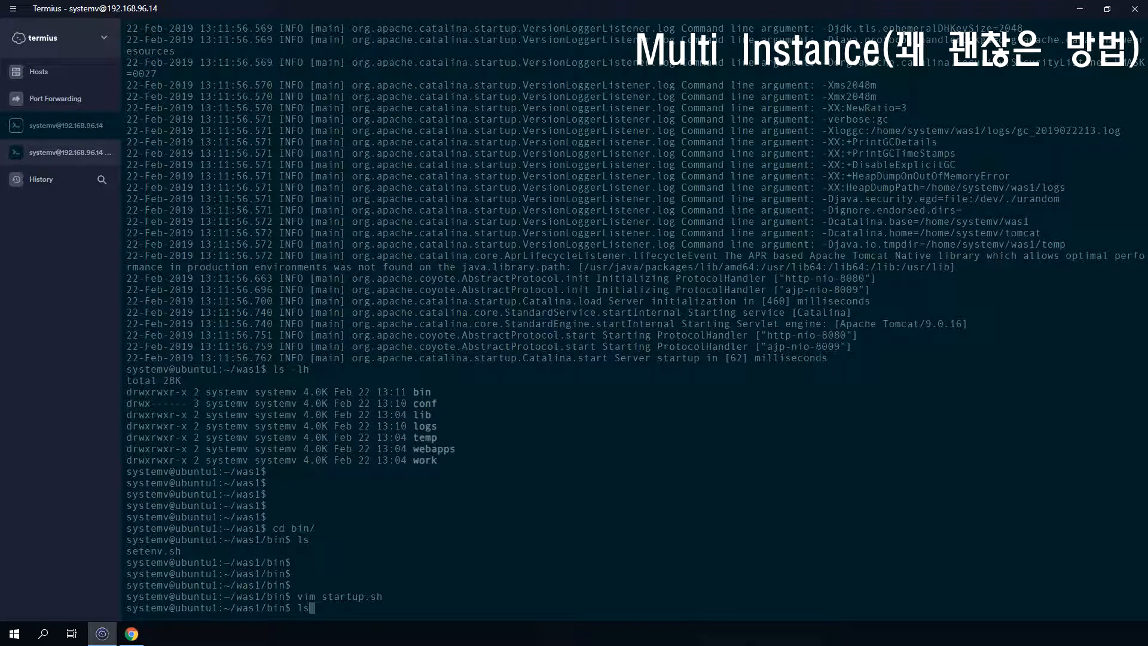
key("Return")
type("chown -")
key("BackSpace")
key("BackSpace")
key("BackSpace")
key("BackSpace")
key("BackSpace")
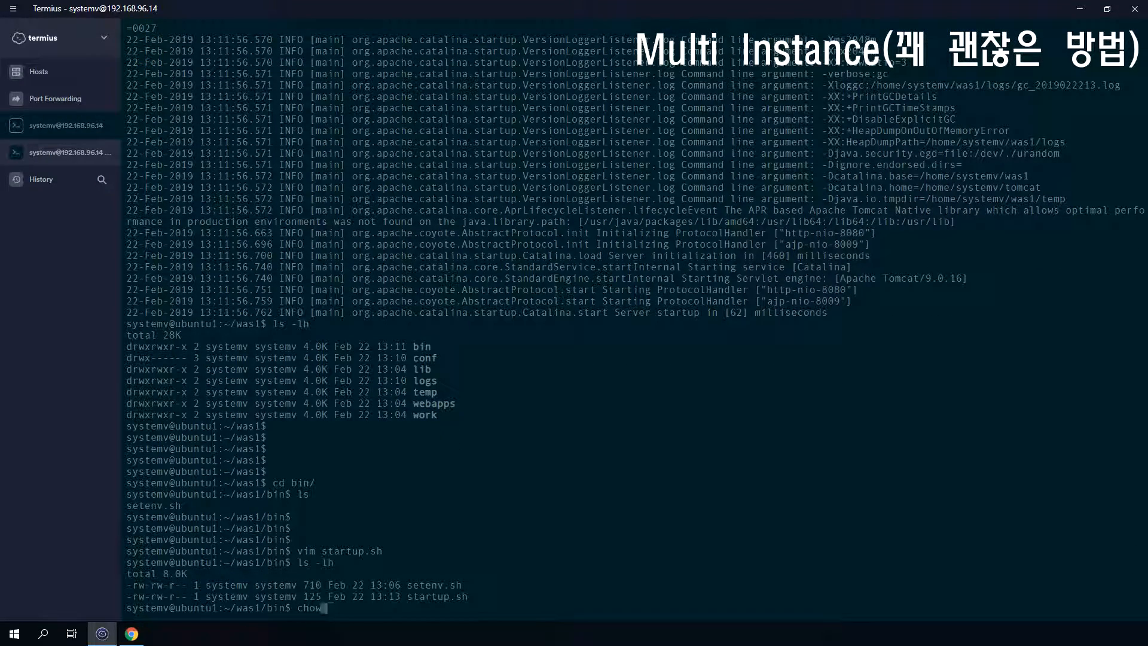
type("mod")
key("BackSpace")
type("+x startup.sh")
key("Return")
type("ls -lh")
key("Return")
key("Return")
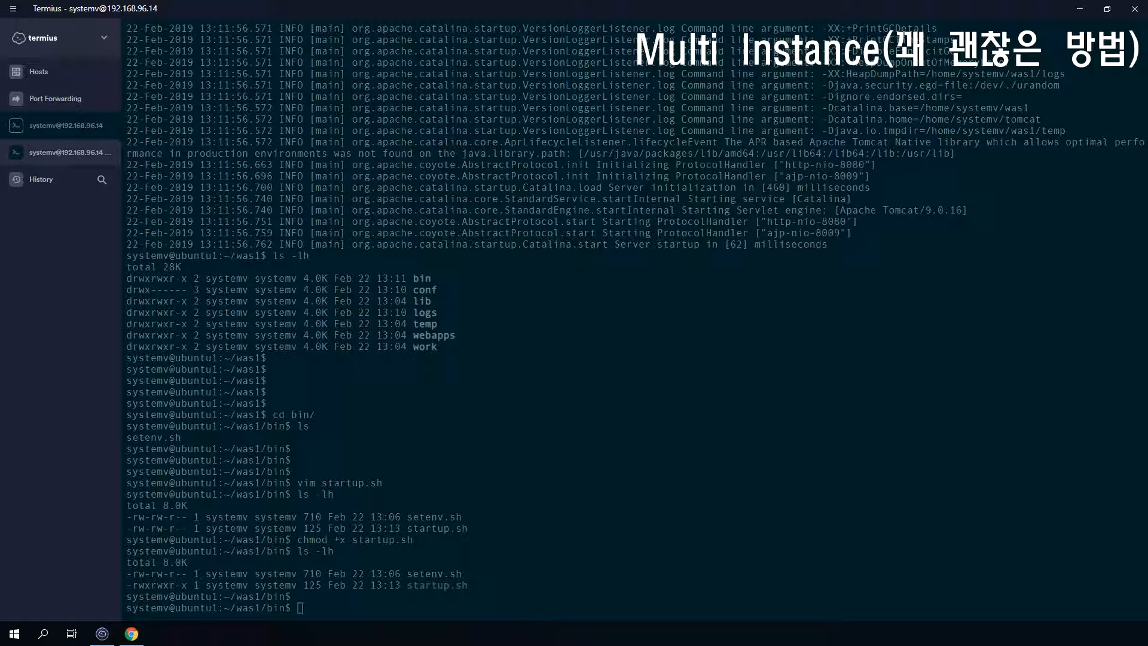
key("alt+Tab")
type("vim st")
type("ut")
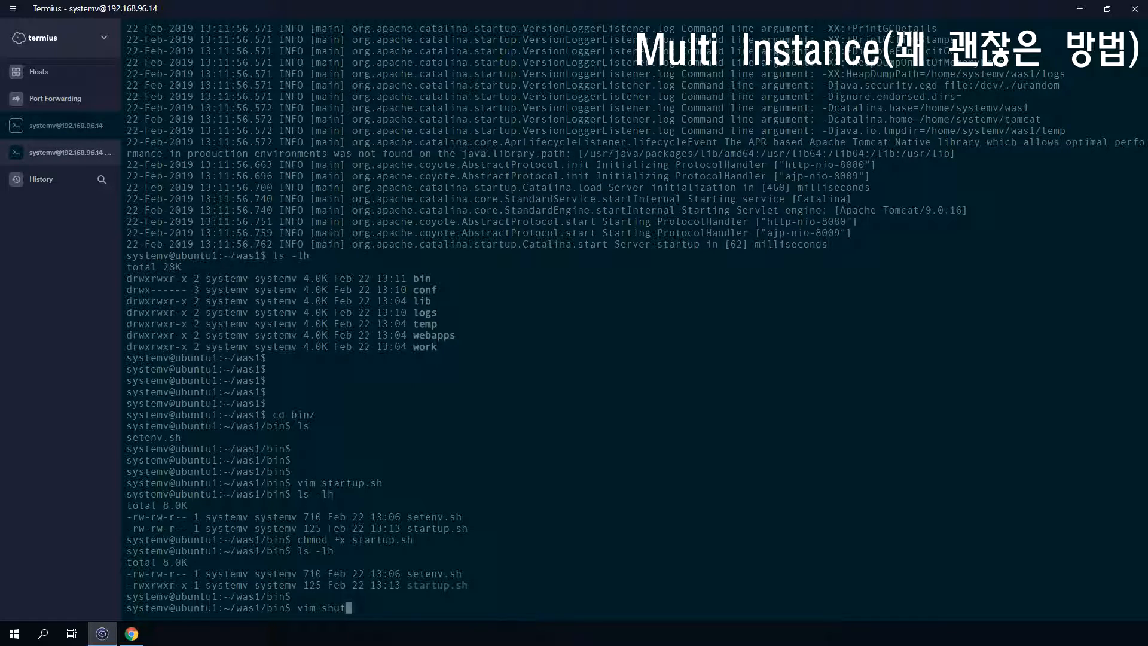
type("down.sh")
key("Return")
key("i")
type("#!/bin/sh")
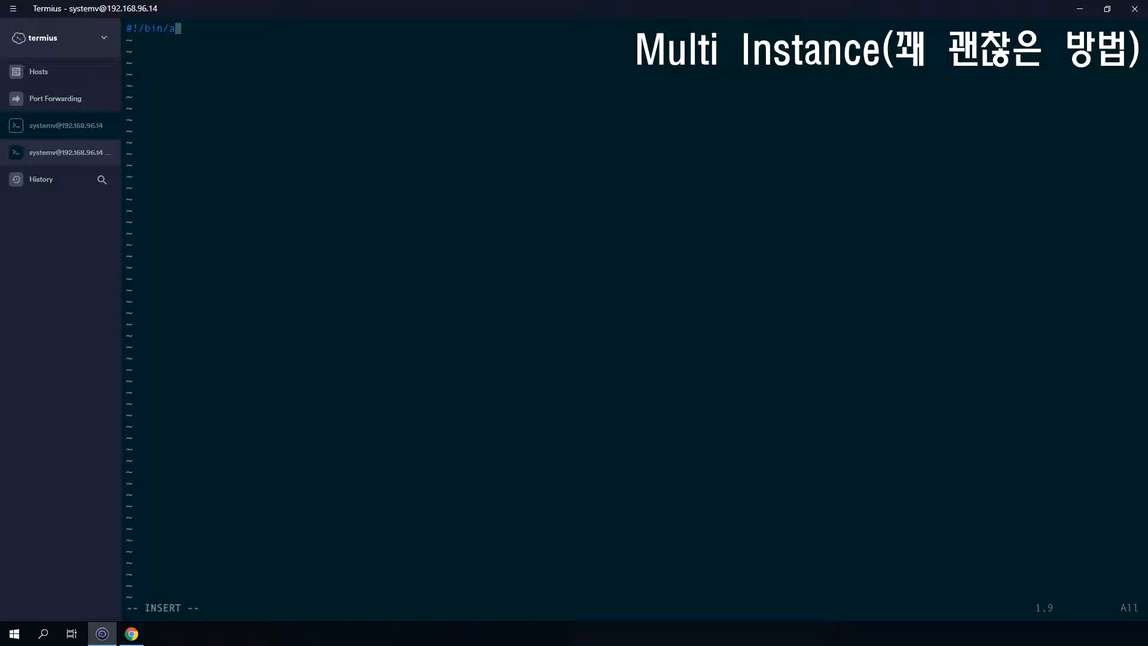
key("Escape")
type(":wq")
key("Return")
Step: Copy startup.sh to shutdown.sh and open the copy in vim
type("cp startup.sh shutdown.sh")
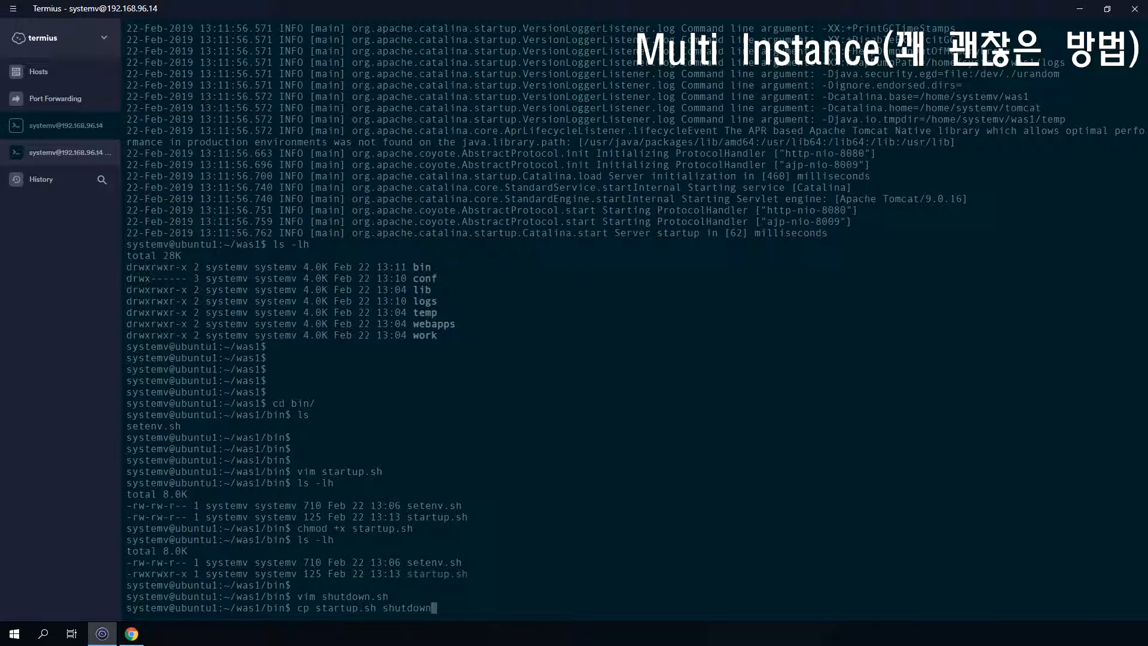
key("Return")
type("vim shutdown.sh")
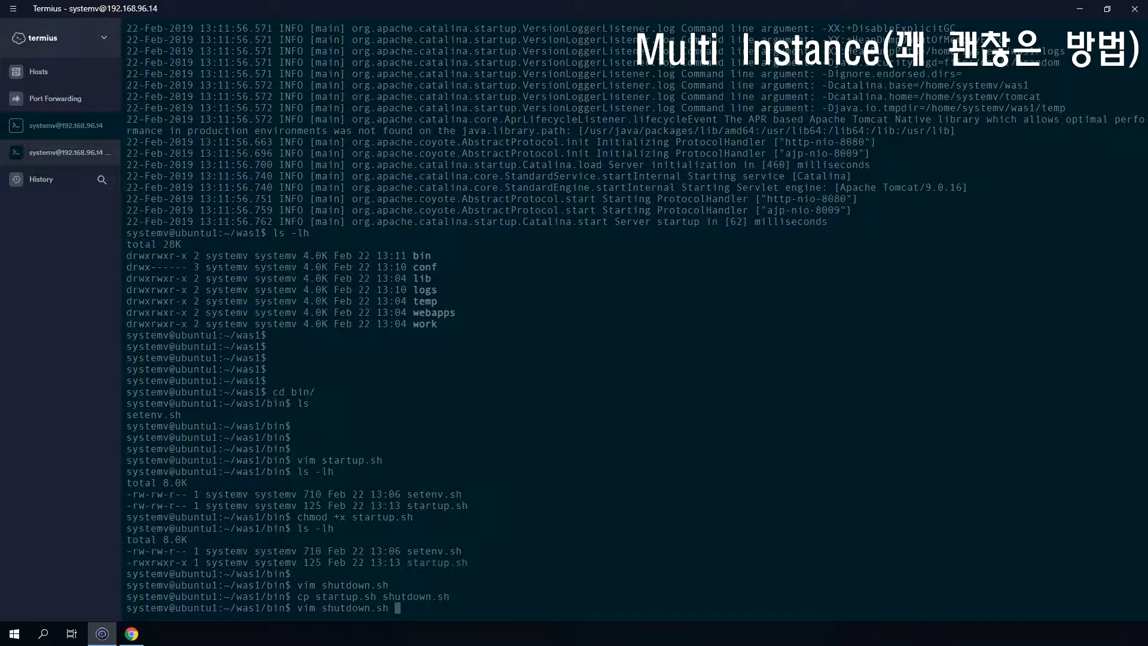
key("Return")
Step: Change the script's last line to call $CATALINA_HOME/bin/shutdown.sh, save the file and quit vim
key("dollar")
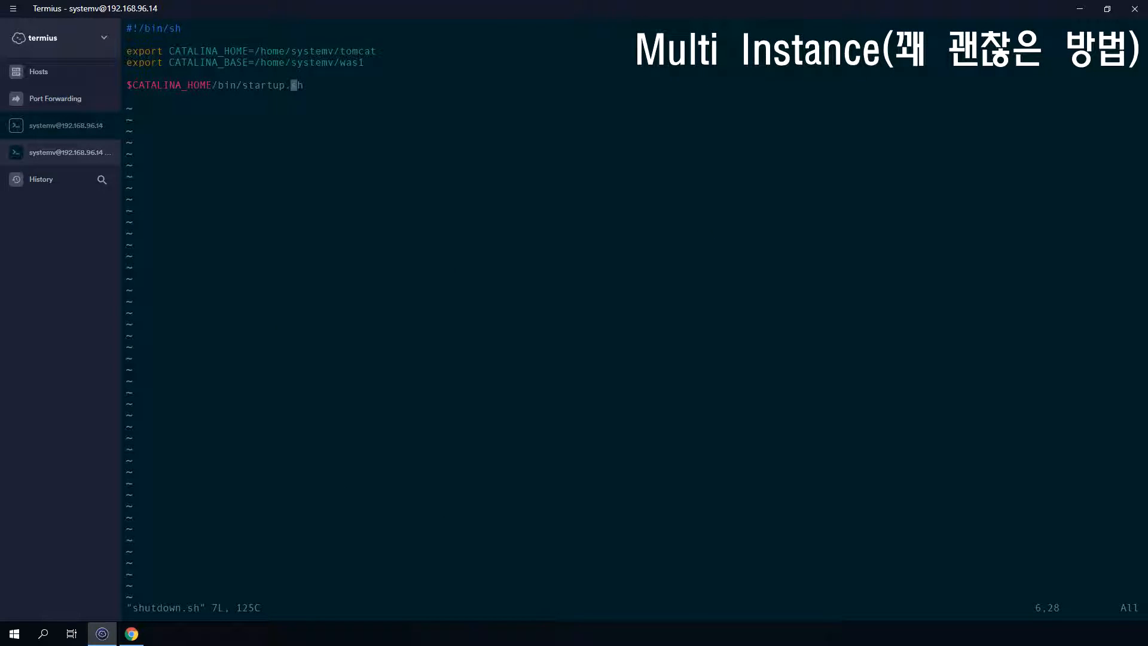
key("Left")
key("Left")
key("i")
key("BackSpace")
key("BackSpace")
key("BackSpace")
key("BackSpace")
key("BackSpace")
key("BackSpace")
key("BackSpace")
type("shu")
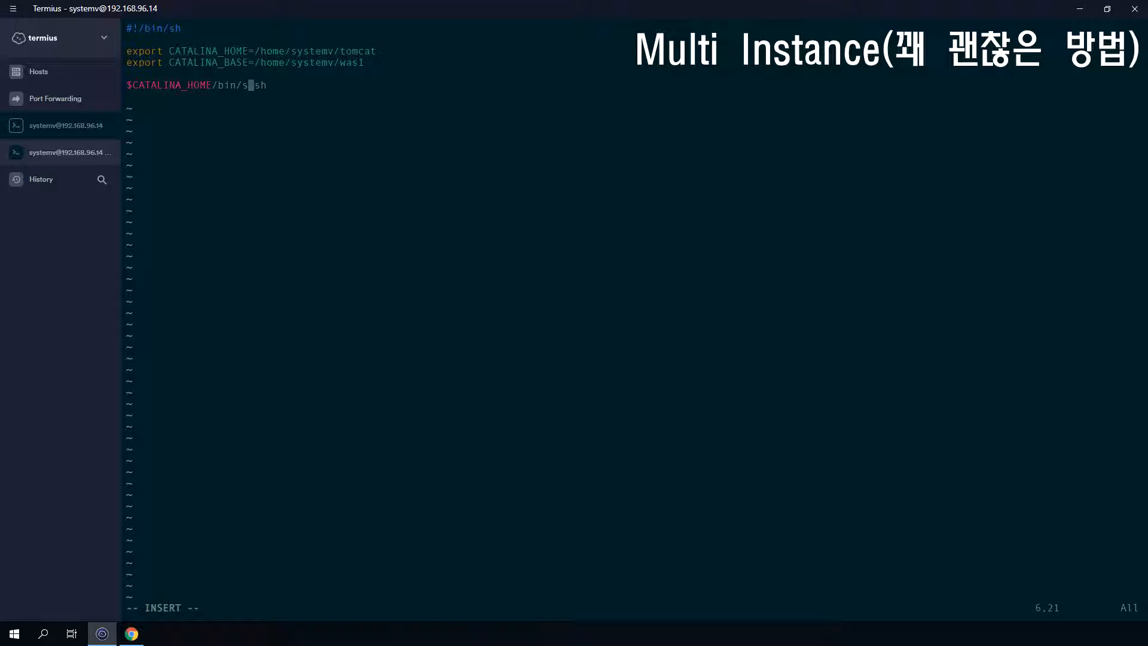
type("tdown")
key("Escape")
type(":wq")
key("Return")
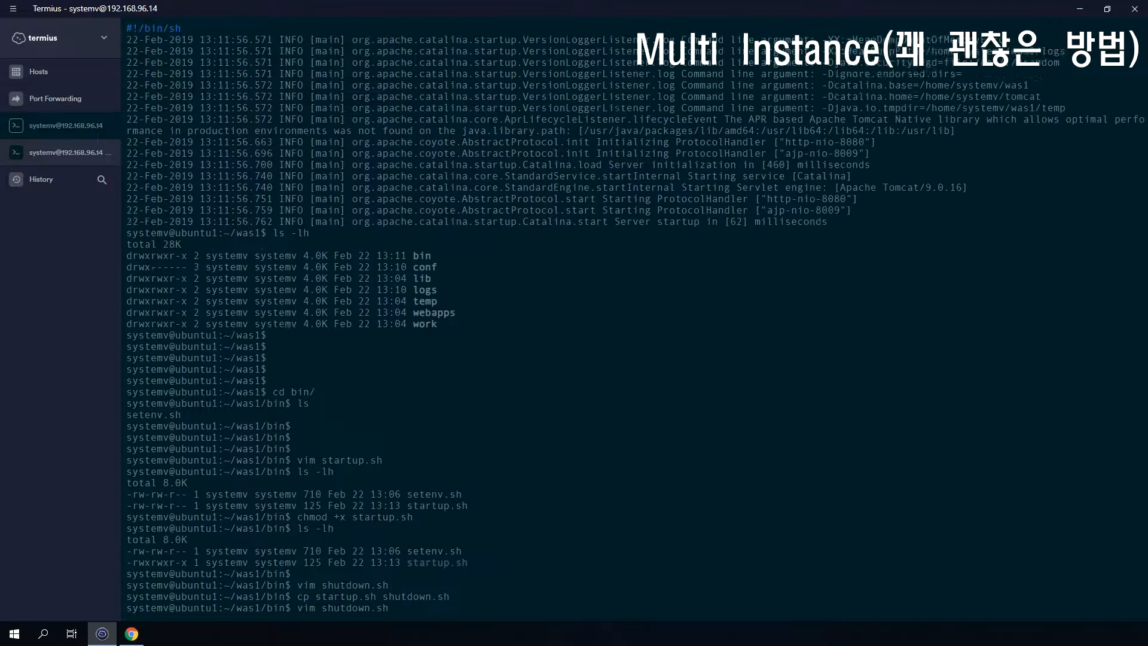
Step: Make shutdown.sh executable with chmod +x and run it to stop the was1 instance
type("chmod +x shutdown.sh")
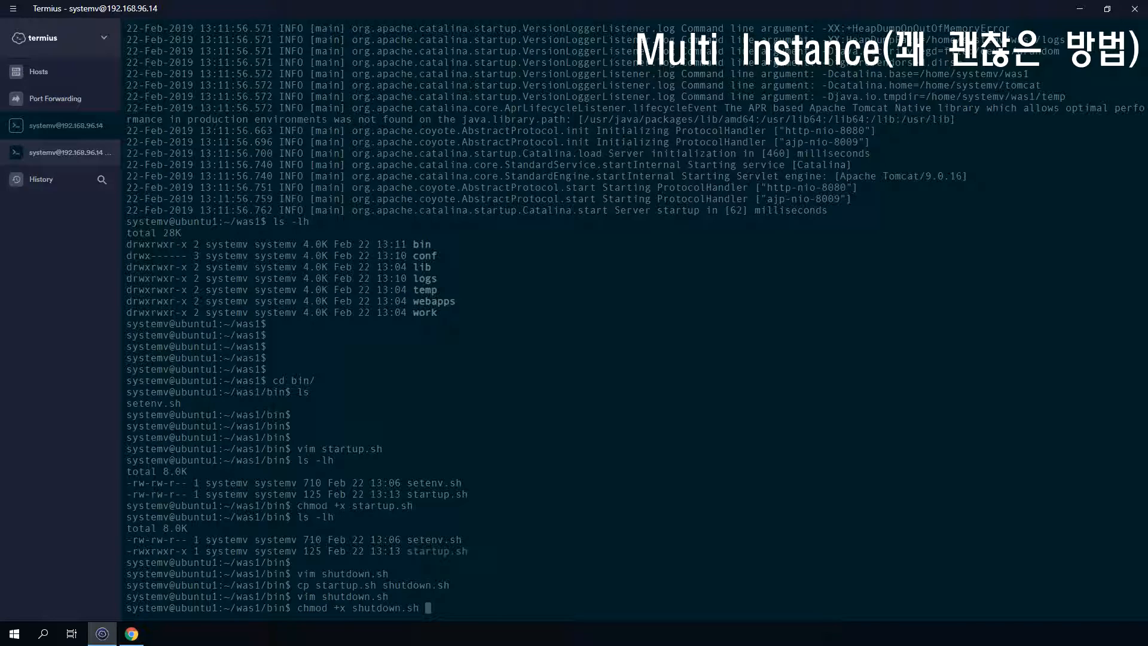
key("Return")
type("./shutdown.sh")
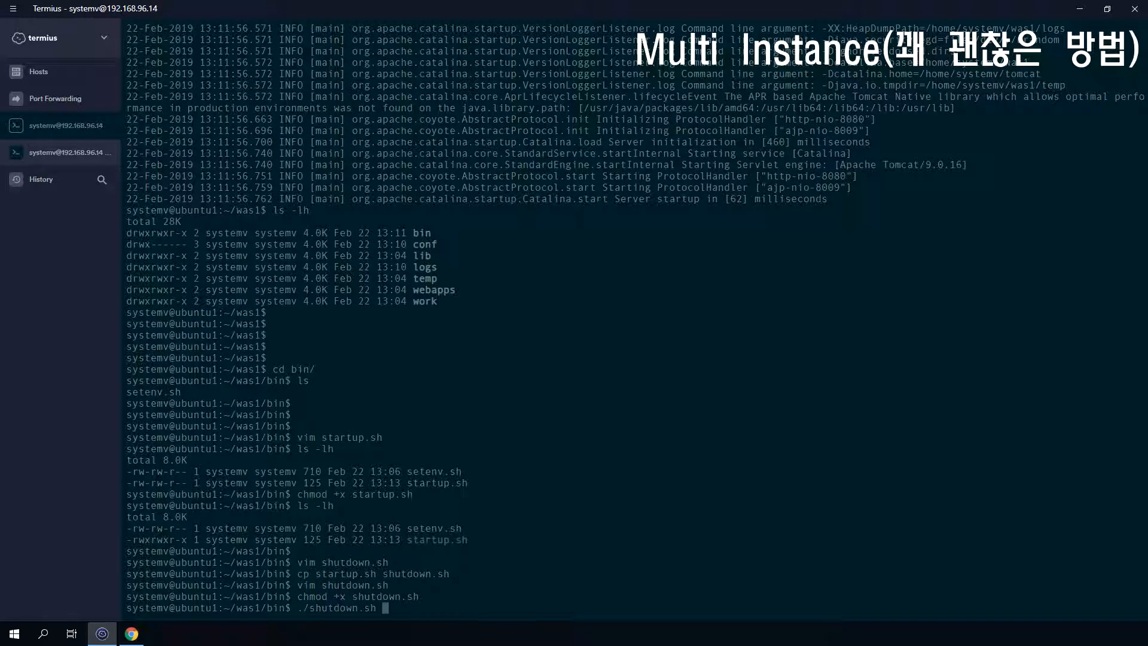
key("Return")
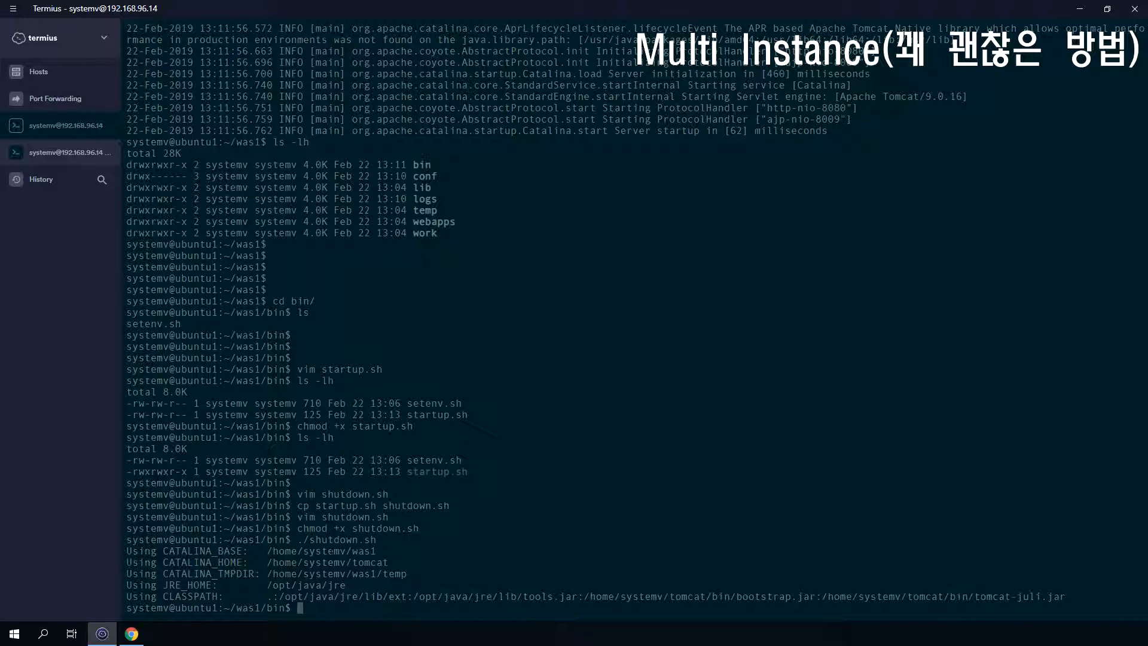
Step: Start was1 with ./startup.sh, checking the Java processes with ps aux | grep java before and after
type("ps aux | grep java")
key("Return")
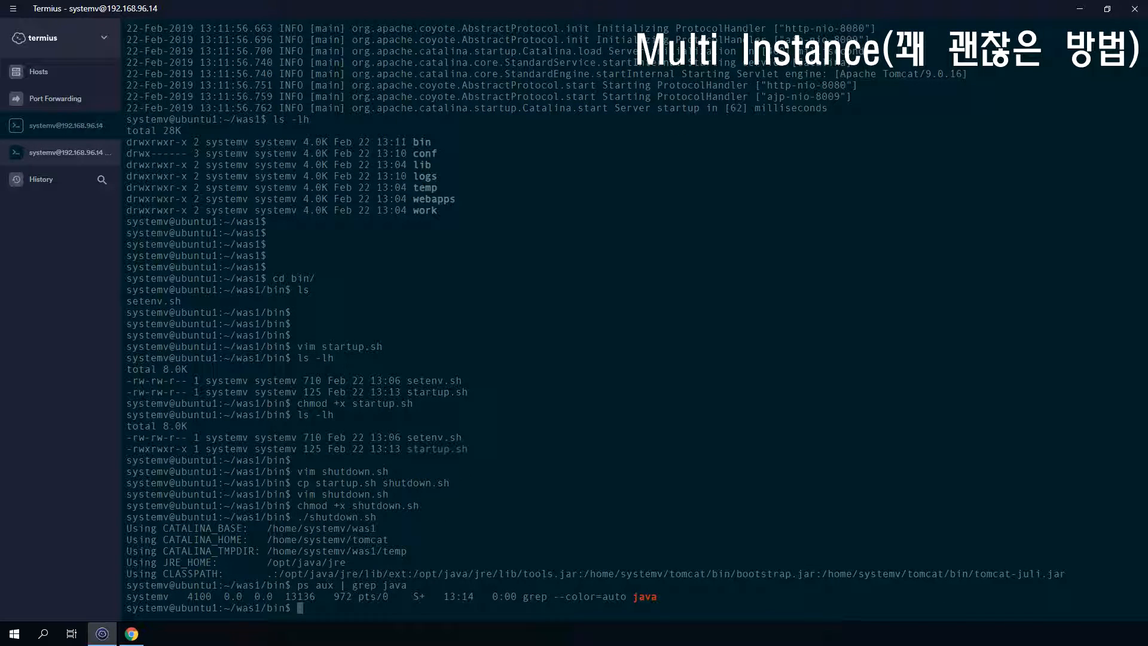
type("./startup.sh")
key("Return")
type("ps aux | gr")
type("ep java")
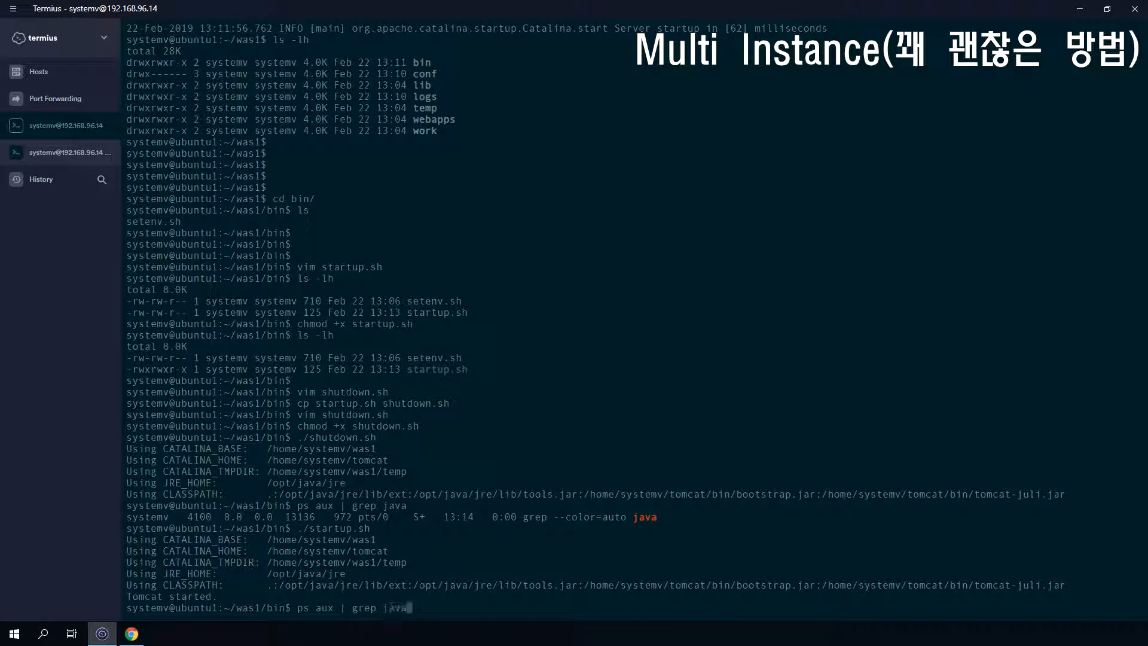
key("Return")
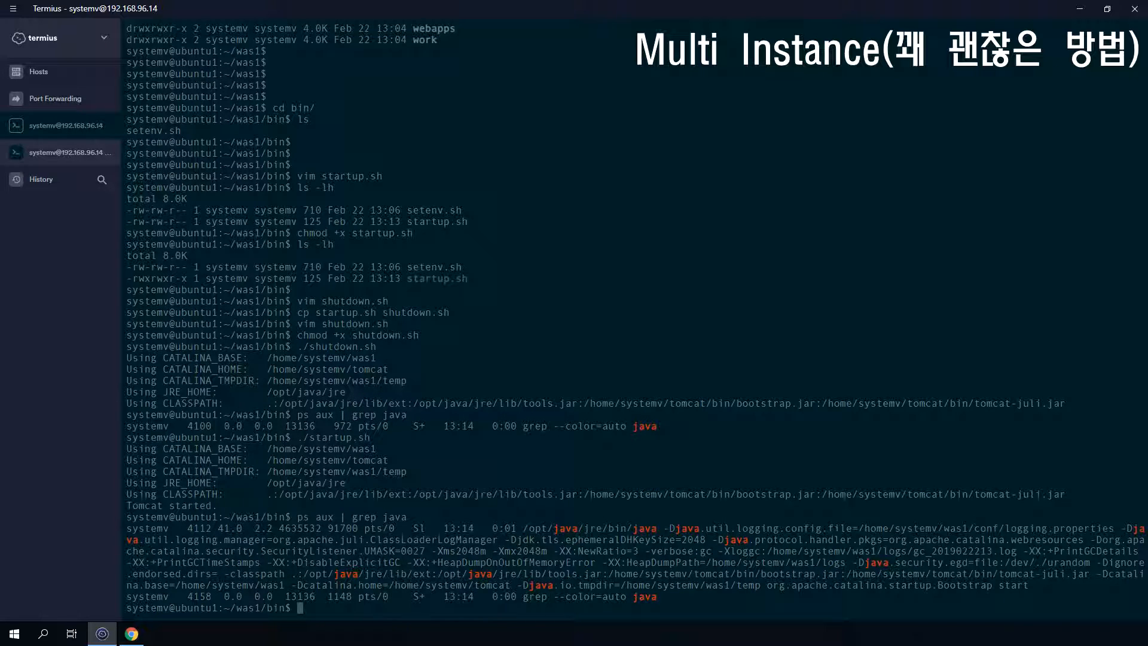
Step: List the bin files in long format, stop was1 with ./shutdown.sh and check for Java processes
type("ls -lh")
key("Return")
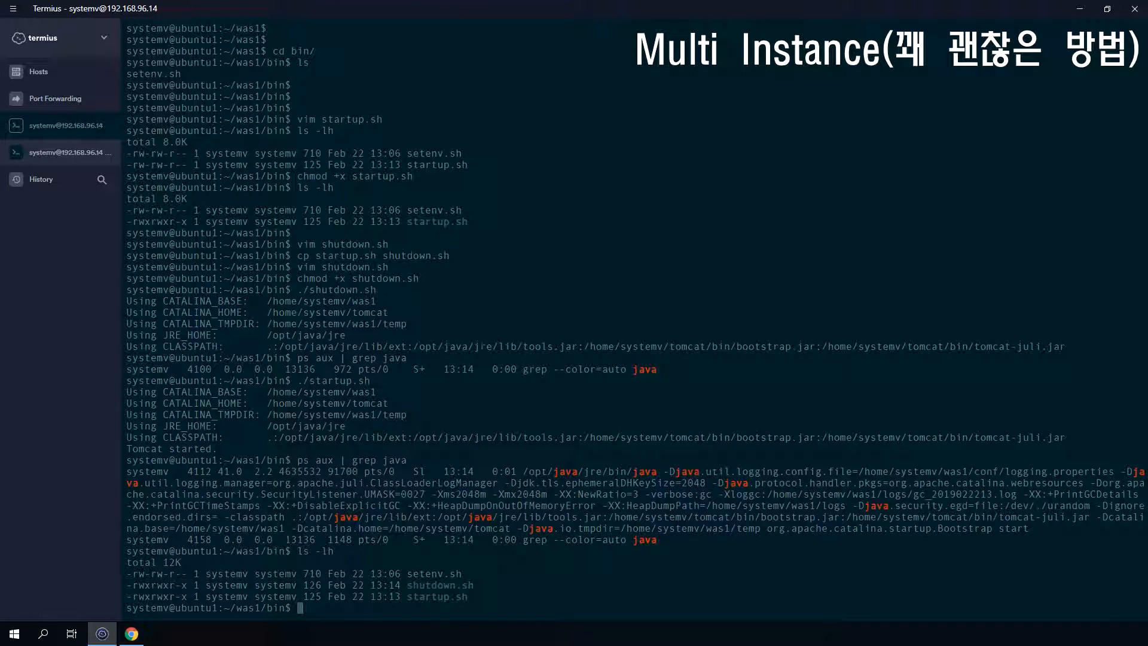
type("./shu")
key("Tab")
key("Return")
type("ps aux | grep java")
key("Return")
Step: Go up to the home directory, list it in long format and examine the apache-tomcat-9.0.16 and was1 entries
type("cd ..")
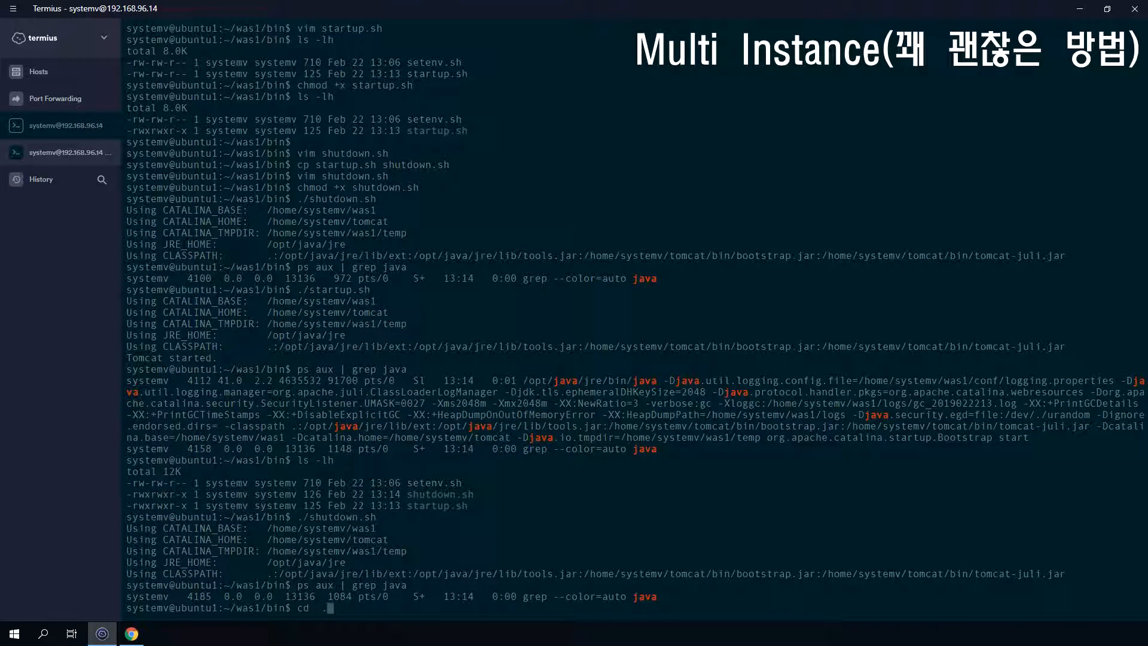
key("Return")
type("ls")
key("Return")
type("cd ..")
key("Return")
type("ls")
key("Return")
type("ls -lh")
key("Return")
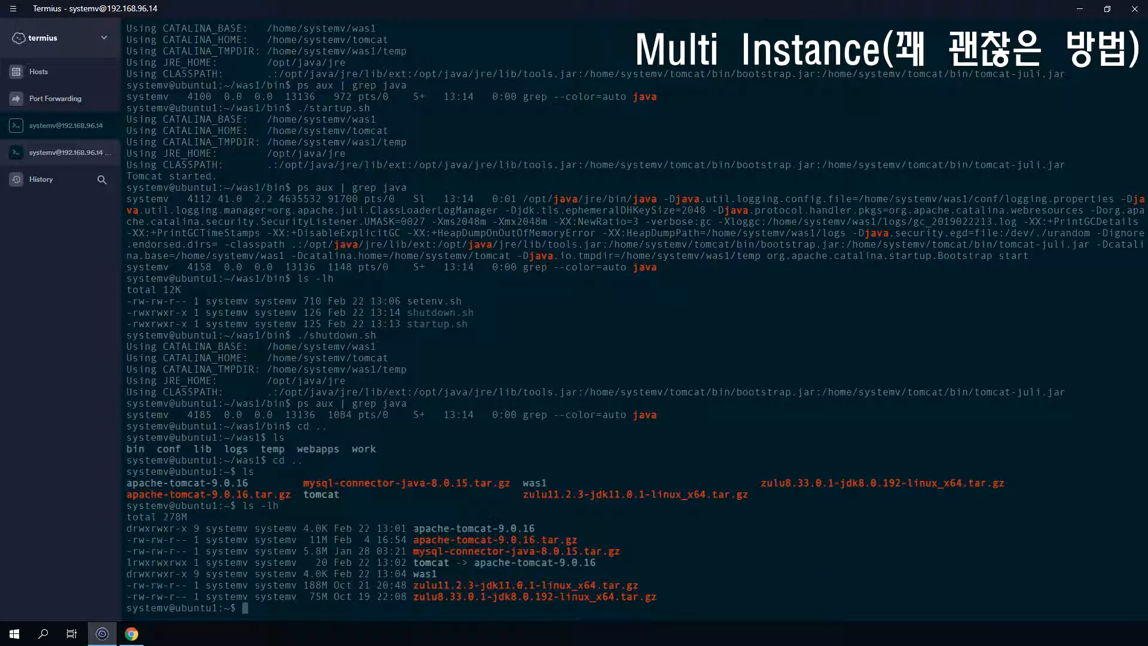
left_click_drag(415, 529, 504, 529)
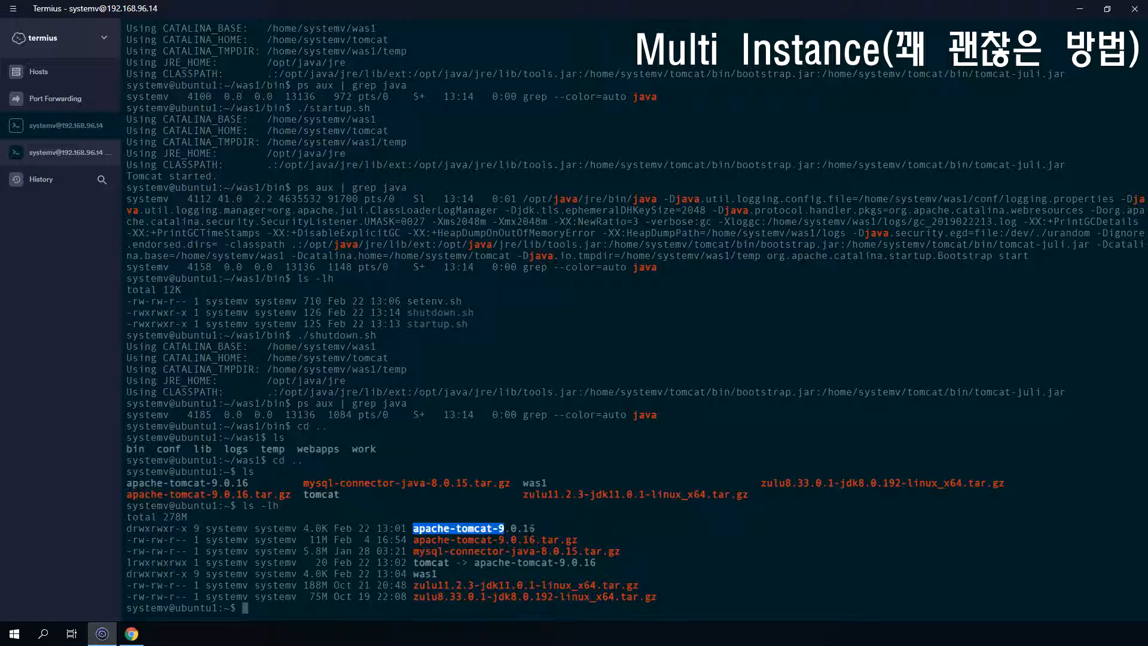
left_click(533, 528)
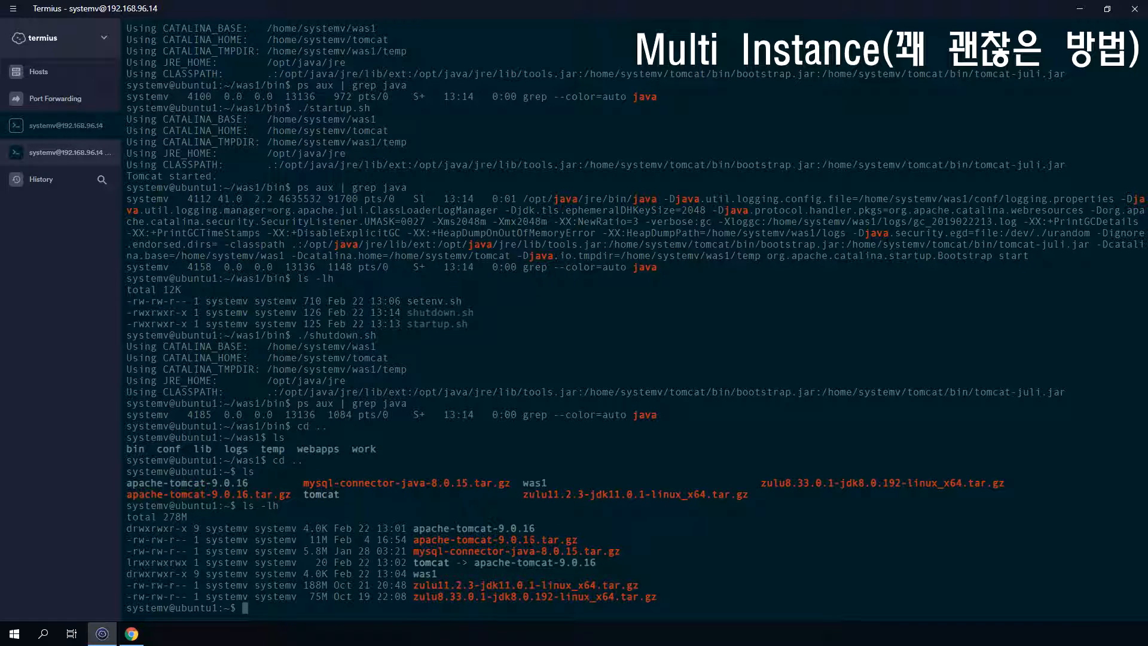
left_click_drag(412, 574, 438, 573)
left_click(438, 574)
Step: Create a tmp directory in the home directory and extract apache-tomcat-9.0.16.tar.gz into it
type("mkdir tmp")
key("Return")
type("tar xvzf ")
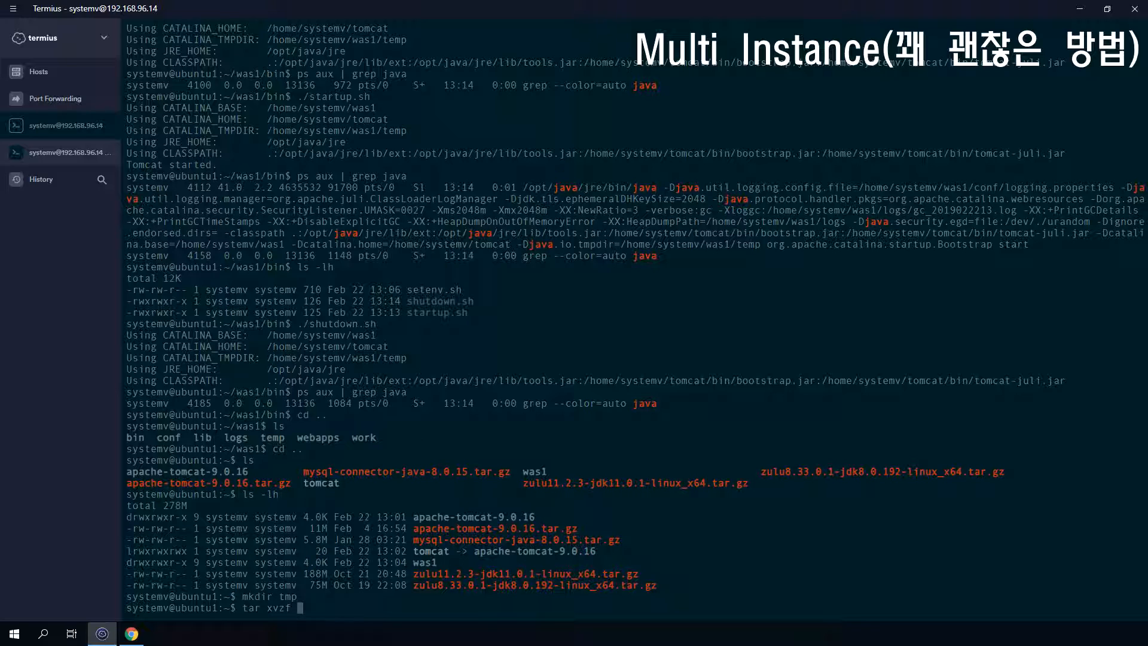
type("apache-tomcat-9.0.16.tar.gz")
key("BackSpace")
type("-C tmp/")
key("Return")
type("cd apache-tomcat-9.0.16/")
key("Return")
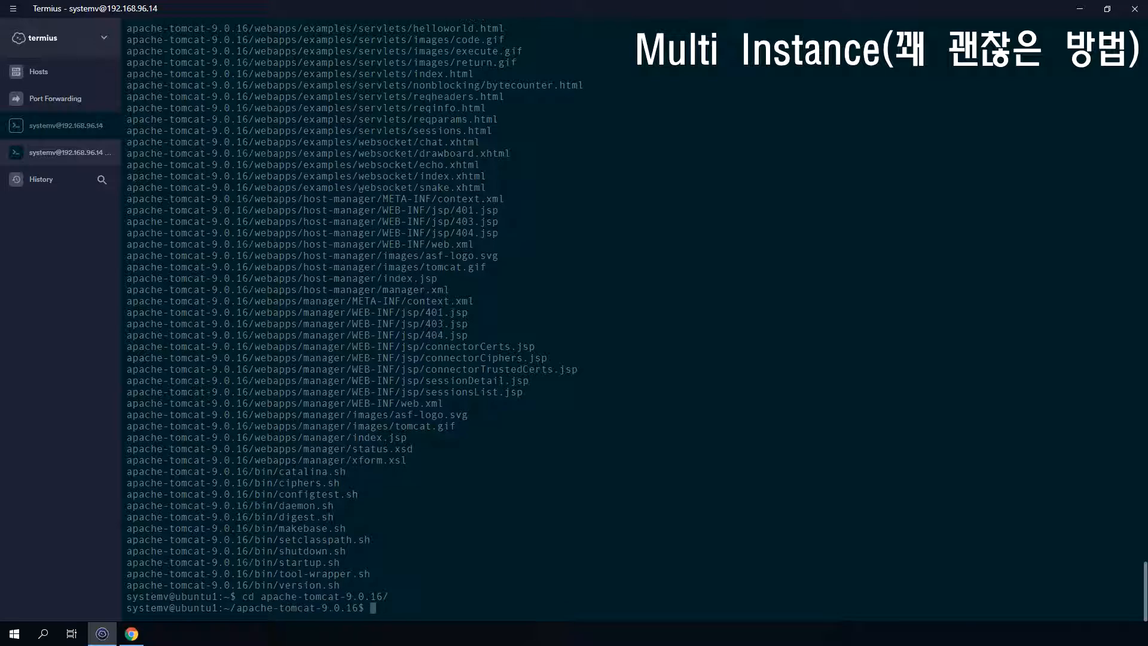
type("cd ..")
key("Return")
Step: Change to the tmp directory, list it and rename the extracted apache-tomcat-9.0.16 folder to apache-tomcat-9.0.17
type("cd tmp/")
key("Return")
type("ls")
key("Return")
key("Return")
key("Return")
key("Return")
type("mv apache-tomcat-9.0.16 apache-tomcat-9.0.16")
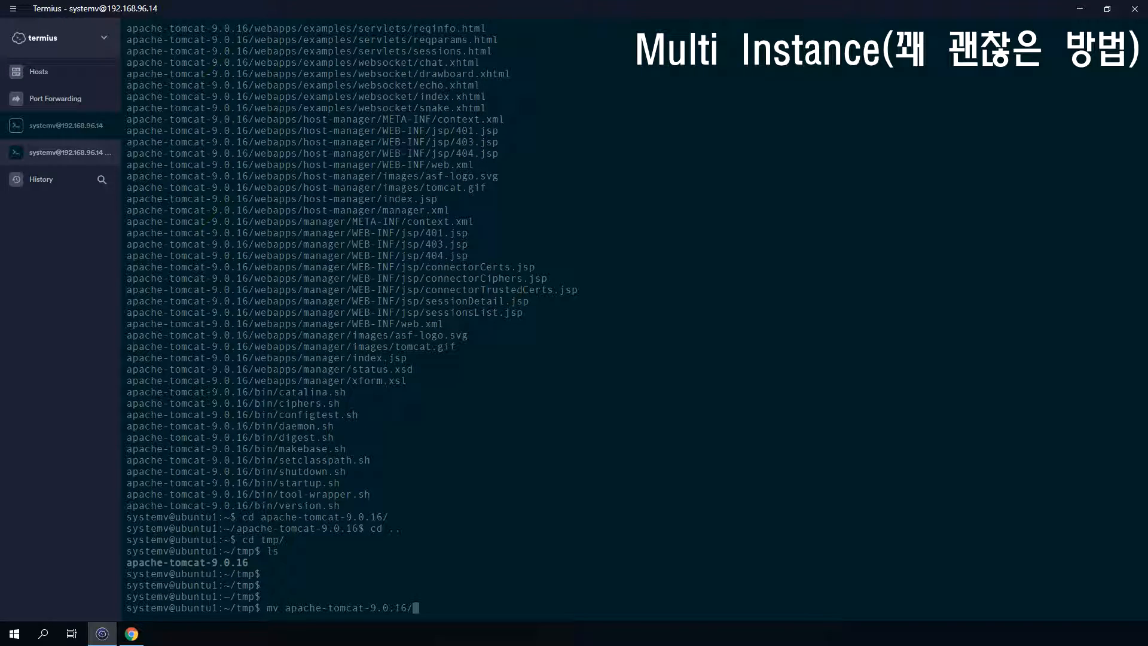
key("BackSpace")
type("7")
key("Return")
Step: Return to the home directory and list its contents in short and long format
type("cd ..")
key("Return")
type("ls")
key("Return")
type("ls -lh")
key("Return")
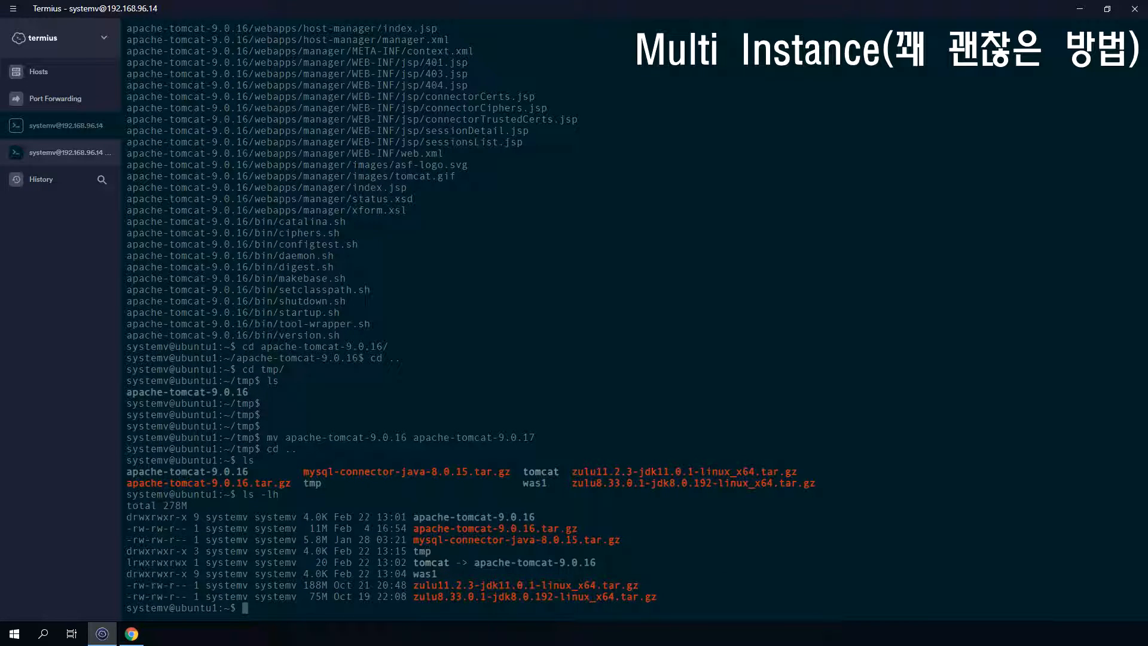
Step: Move apache-tomcat-9.0.17 from tmp into the home directory with verbose output, and list the home directory in long format
type("mv -vv tmp/ap")
key("Tab")
key("BackSpace")
type(".")
key("Return")
type("ls -lh")
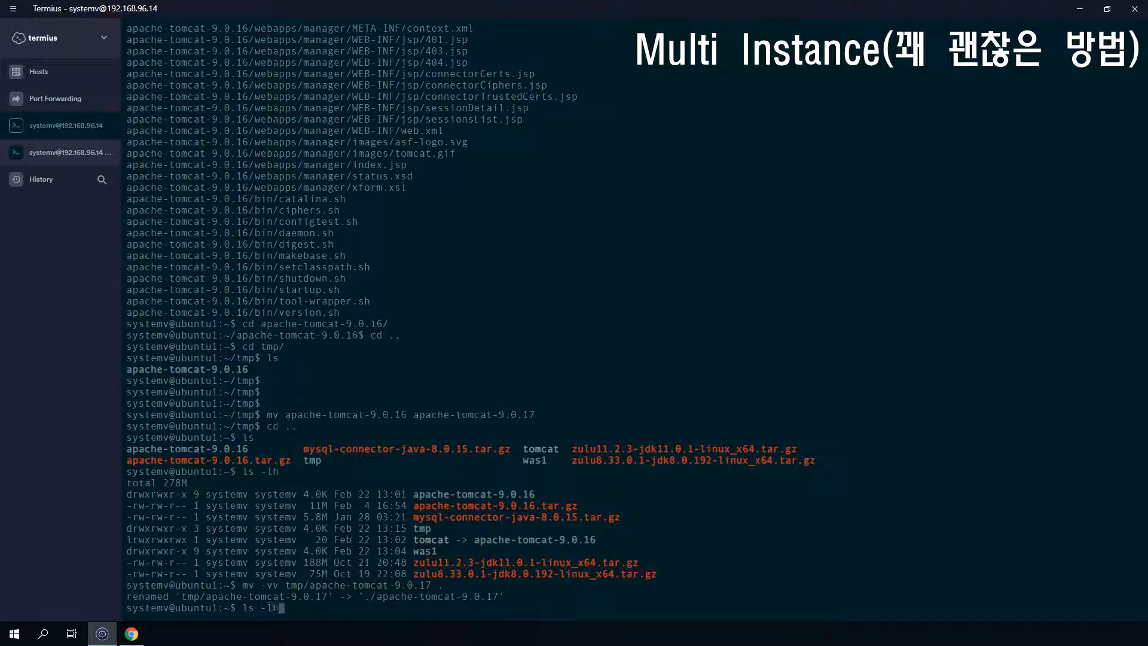
key("Return")
key("Return")
key("Return")
Step: Replace the tomcat symbolic link with one pointing to apache-tomcat-9.0.17, and list the home directory in long format
type("rm tomcat")
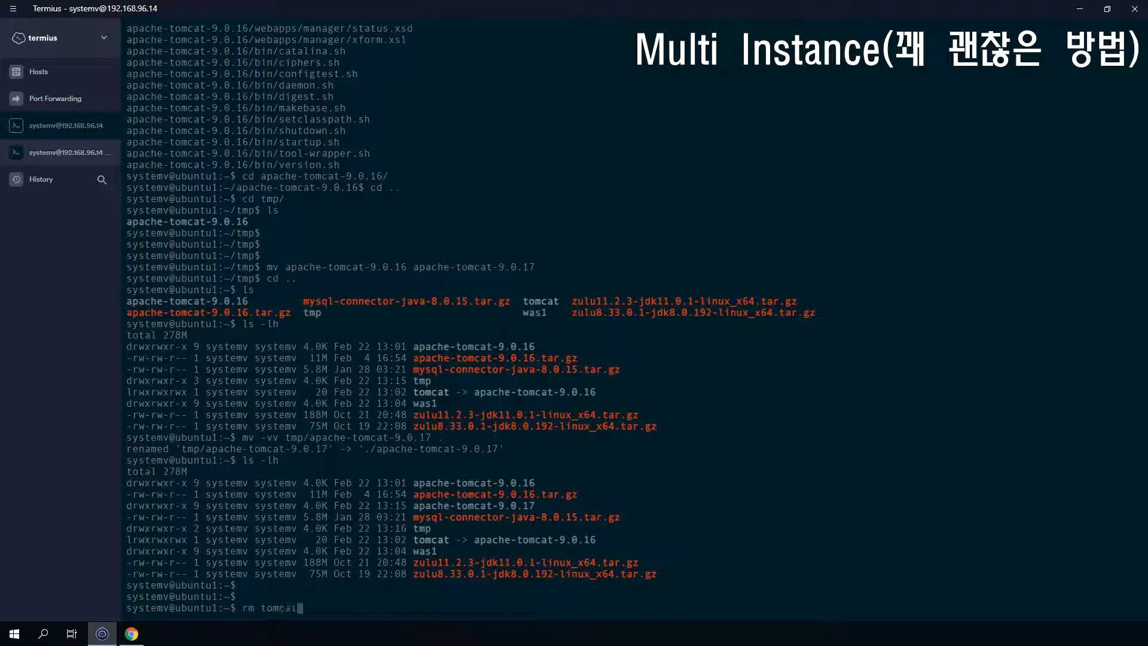
key("Return")
type("ln -")
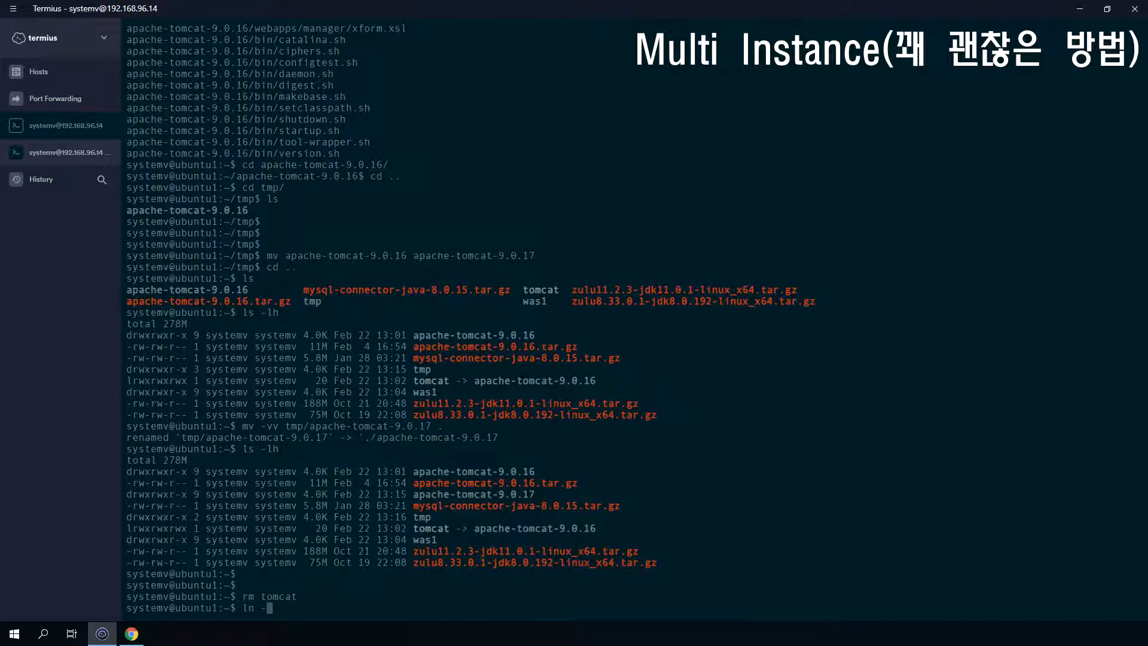
type("s apache-tomcat-9.0.17 tomcat")
key("Return")
type("ls -lh")
key("Return")
key("Return")
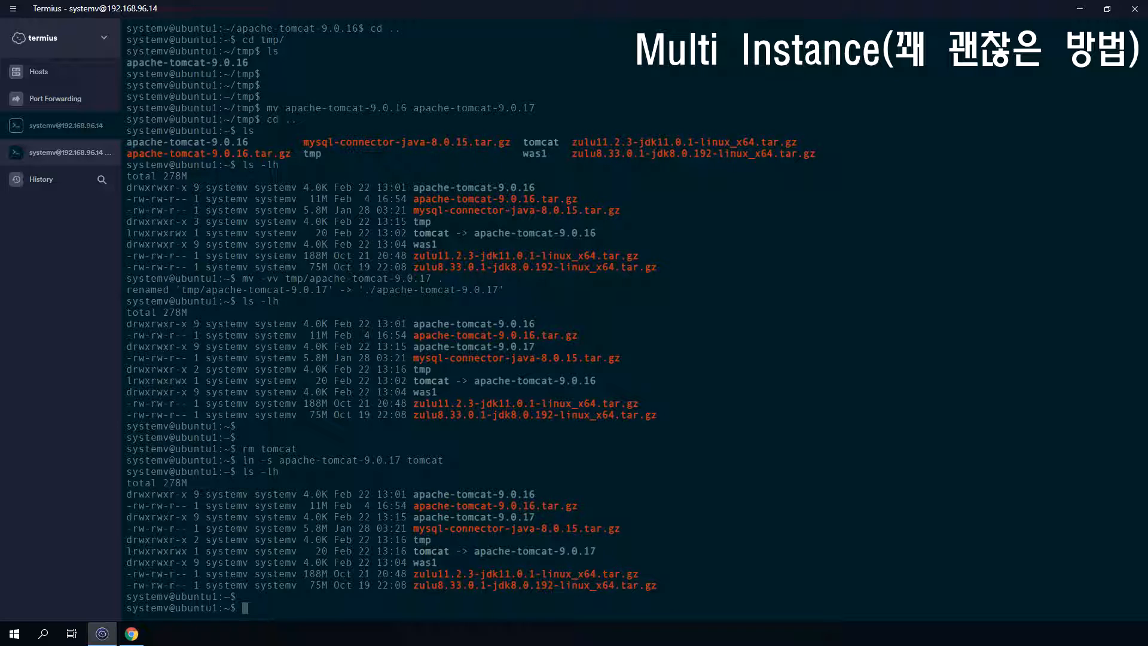
Step: Change to the was1 directory, list it in short and long format and examine its subdirectories
type("cd was1/")
key("Return")
type("ls")
key("Return")
type("ls -lh")
key("Return")
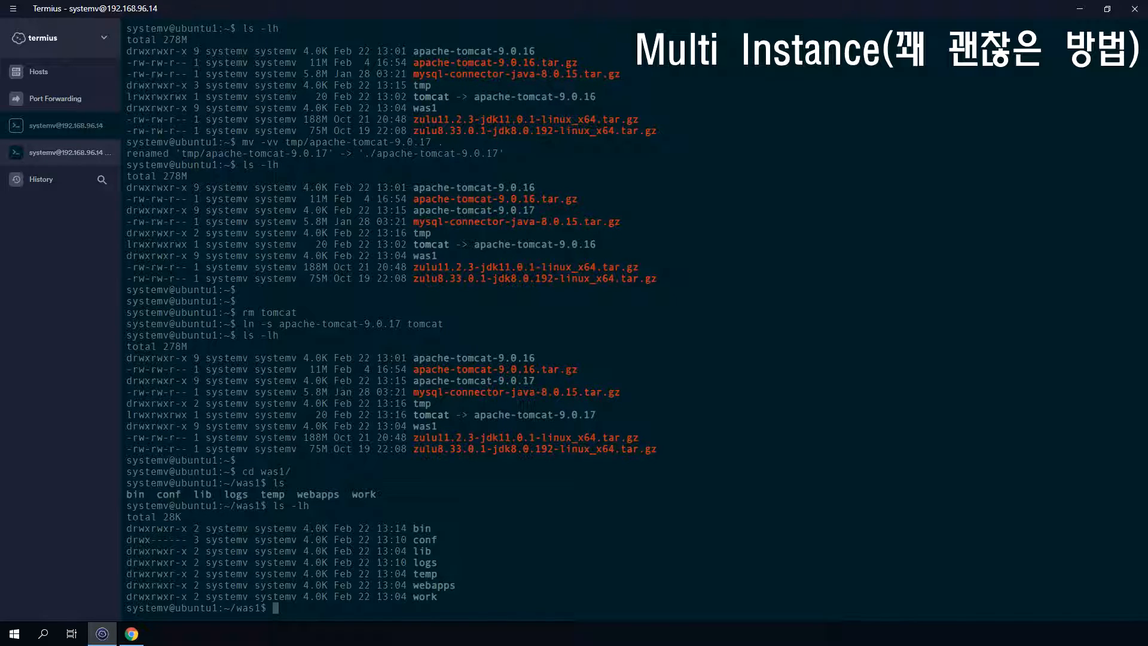
left_click_drag(412, 528, 438, 596)
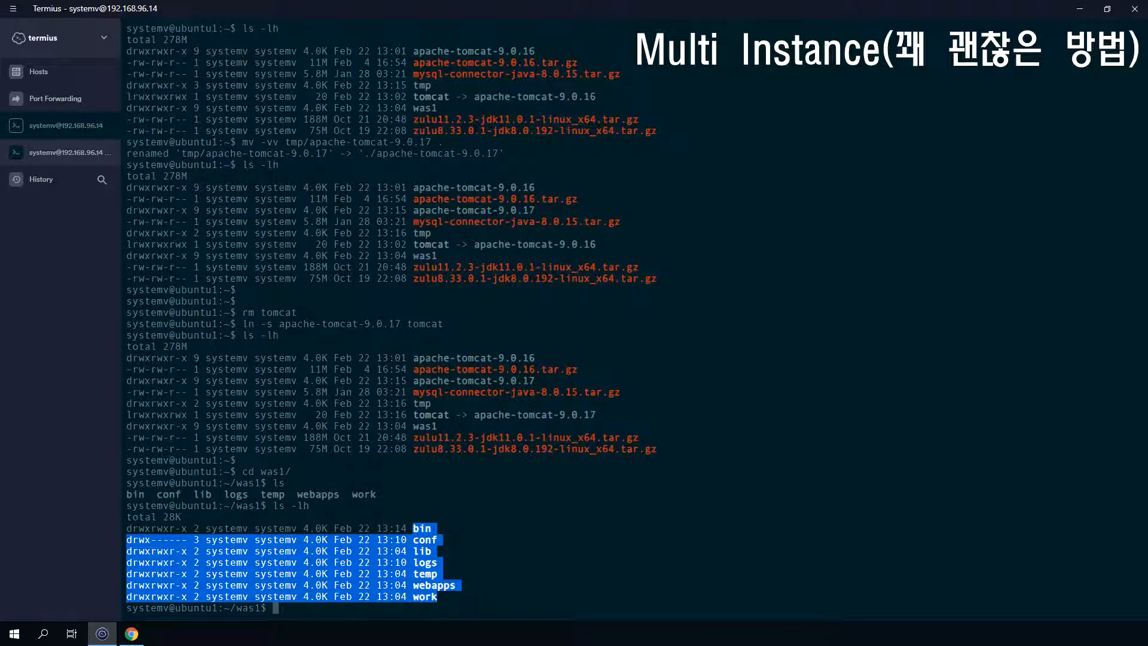
left_click(526, 406)
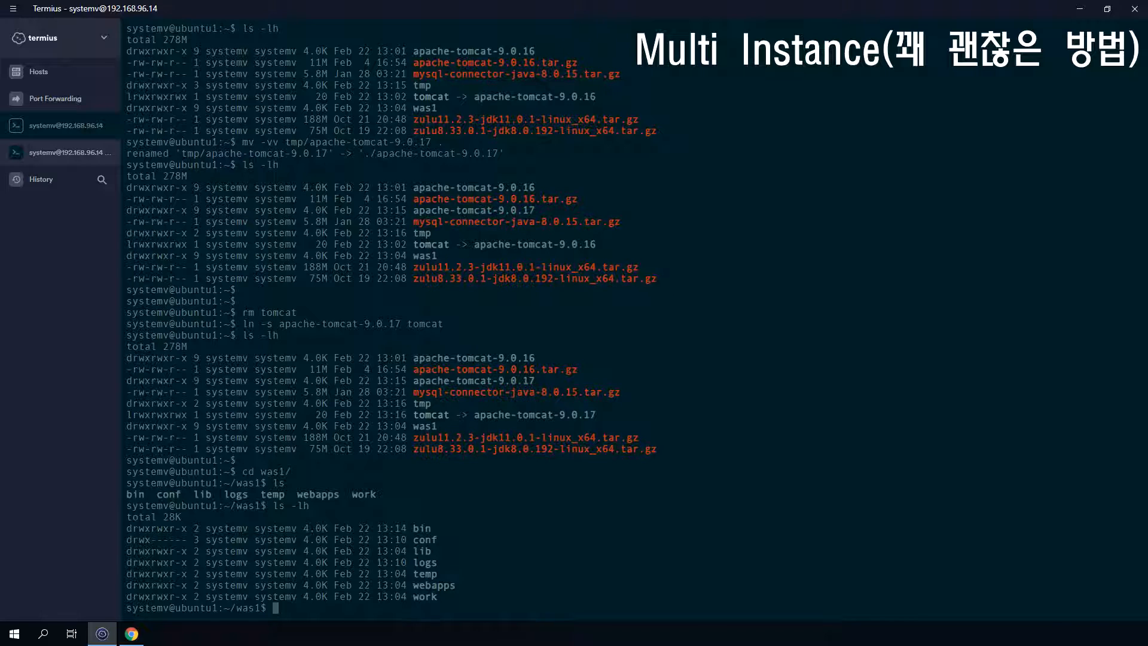
left_click_drag(414, 528, 436, 542)
left_click(436, 545)
left_click_drag(437, 596, 126, 528)
left_click(525, 406)
Step: Return to the home directory and list it, and enter the tomcat directory and list its contents in short and long format
type("cd ..")
key("Return")
type("ls")
key("Return")
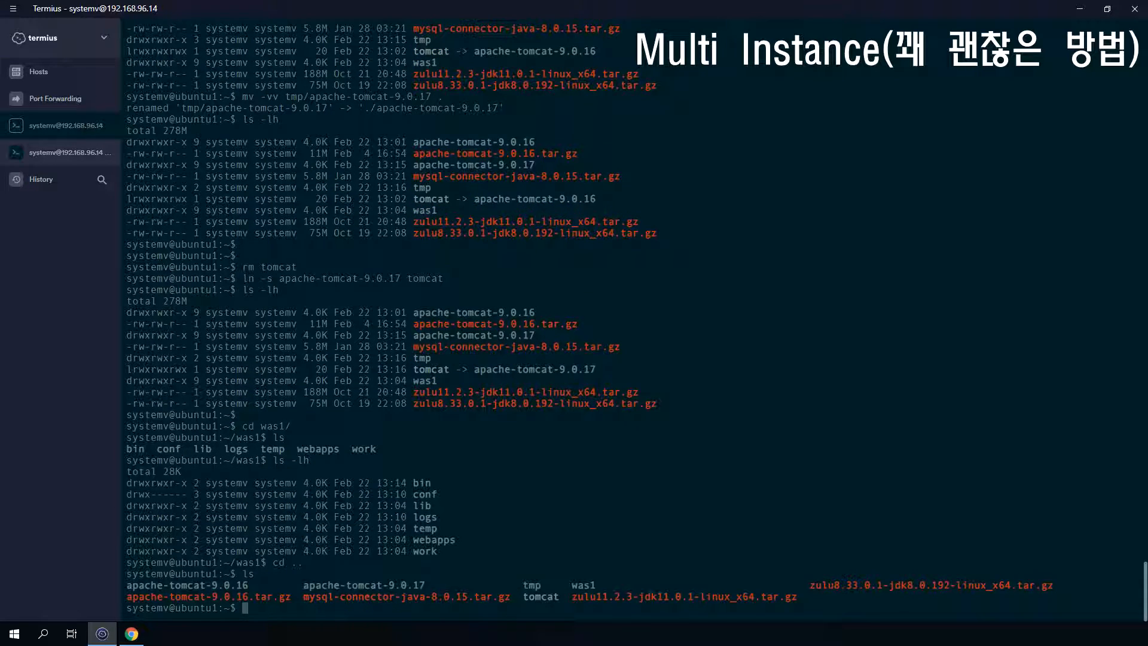
type("cd tomcat")
key("Return")
type("ls")
key("Return")
type("ls -lh")
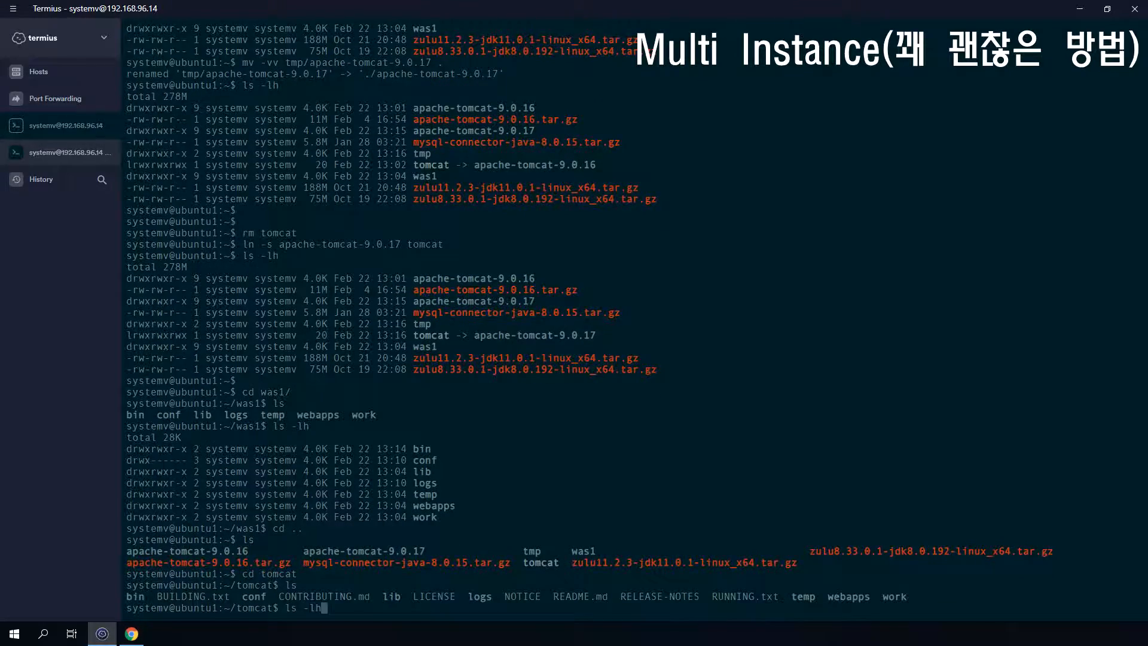
key("Return")
Step: Change to tomcat's lib directory, list it in short and long format and examine the shared jar files
type("cd lib/")
key("Return")
type("ls")
key("Return")
type("ls -lh")
key("Return")
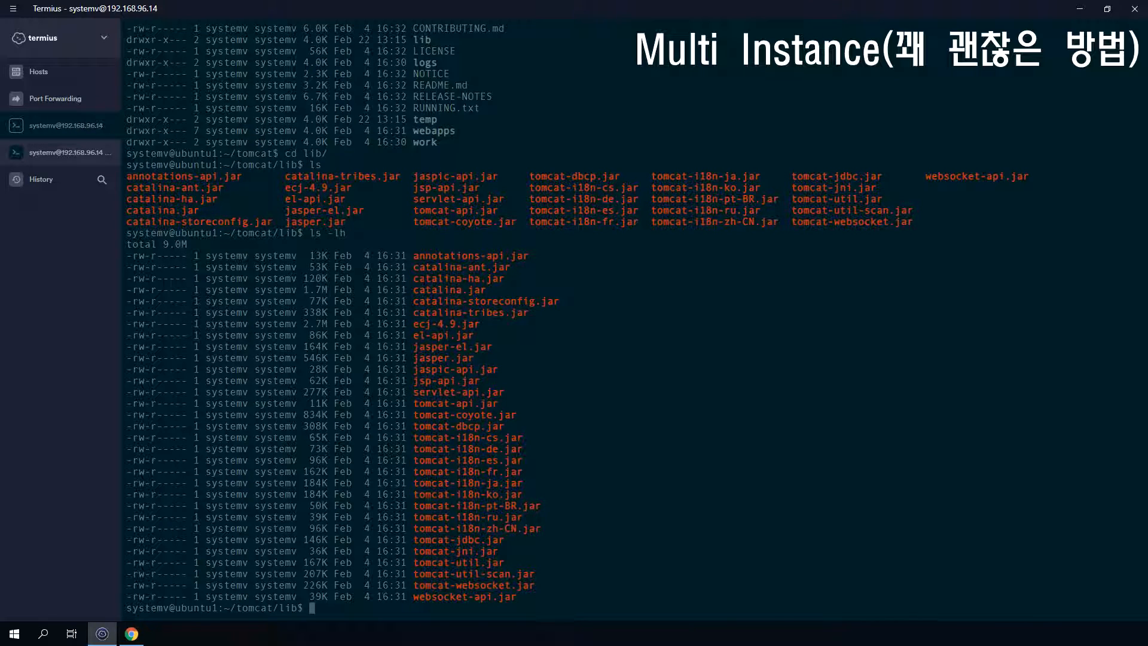
mouse_move(412, 255)
left_mouse_down()
mouse_move(486, 289)
mouse_move(522, 448)
mouse_move(534, 574)
mouse_move(517, 596)
left_mouse_up()
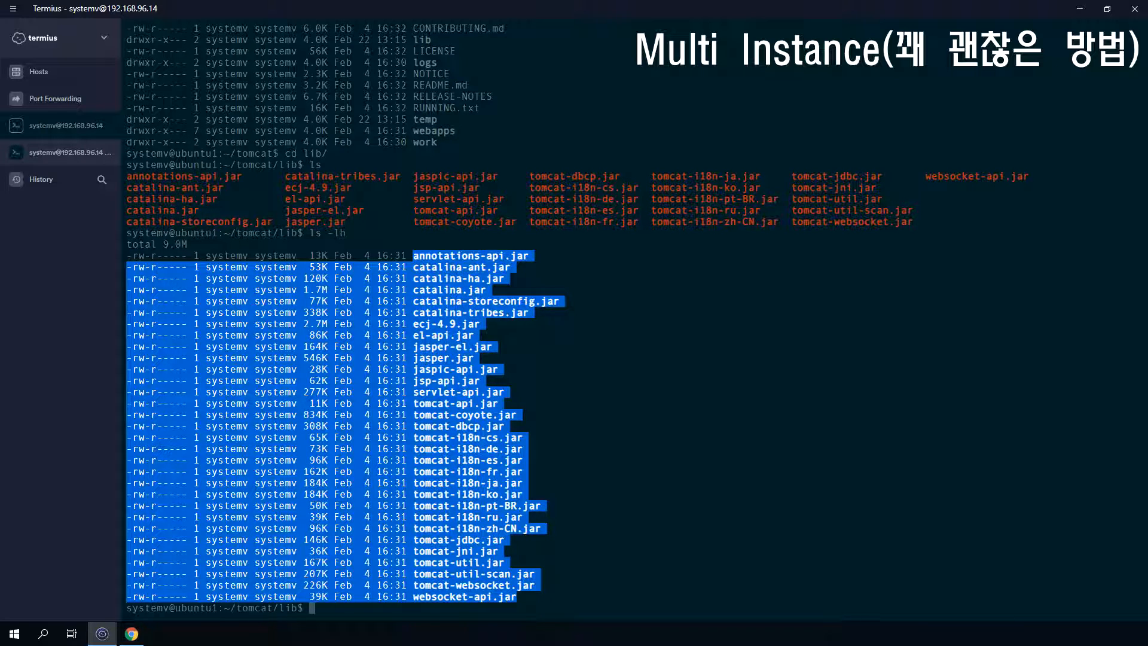
left_click(517, 597)
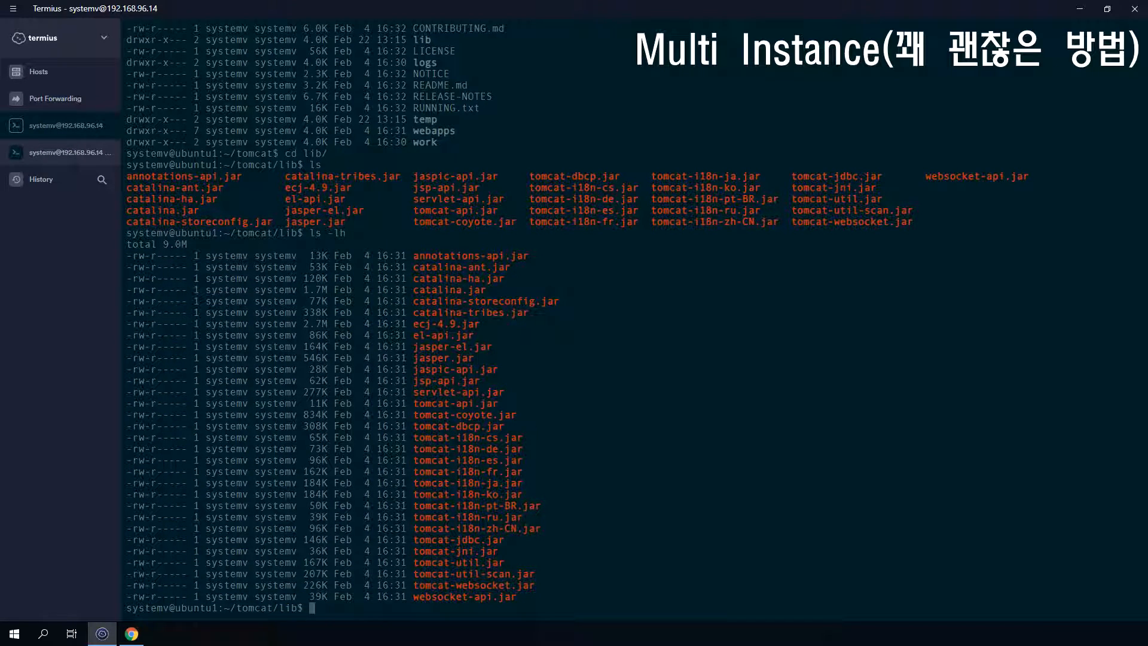
Step: Go back up to the home directory, enter was1 and list its lib directory in long format
type("cd ..")
key("Return")
type("cd ..")
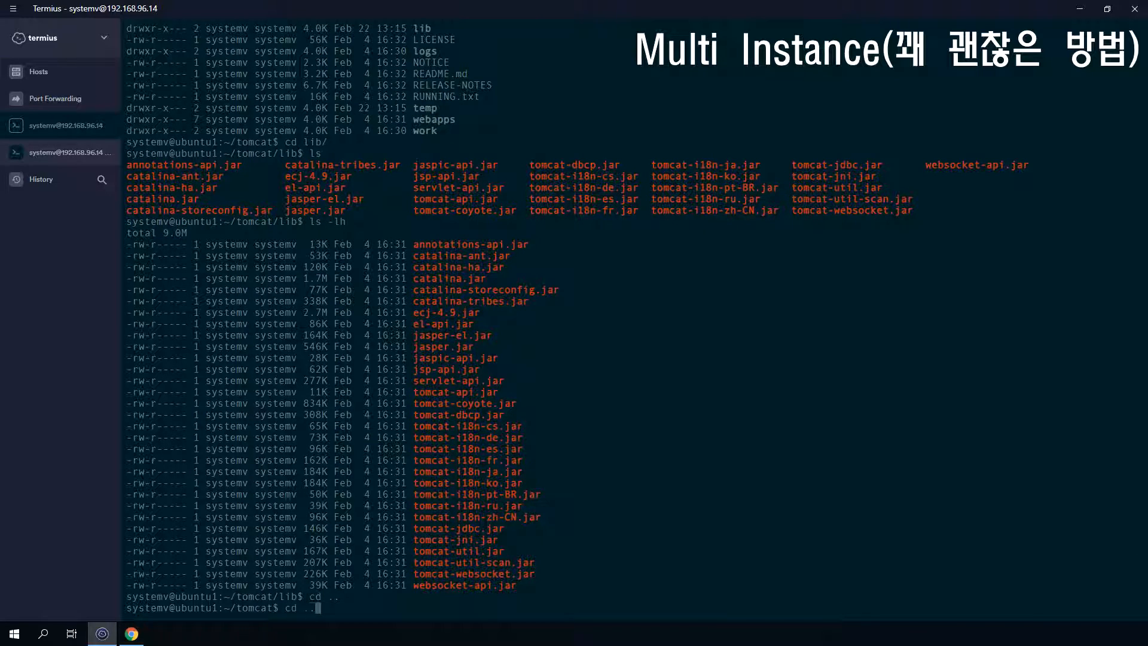
key("Return")
type("cd was1/")
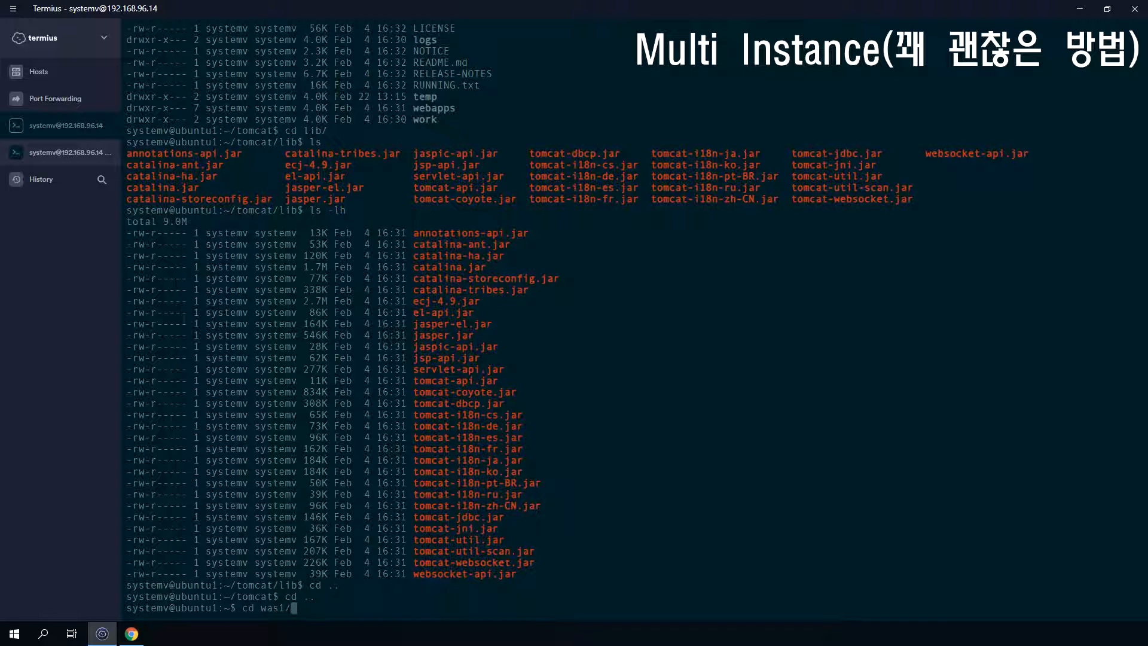
key("Return")
type("ls -lh lib/")
key("Return")
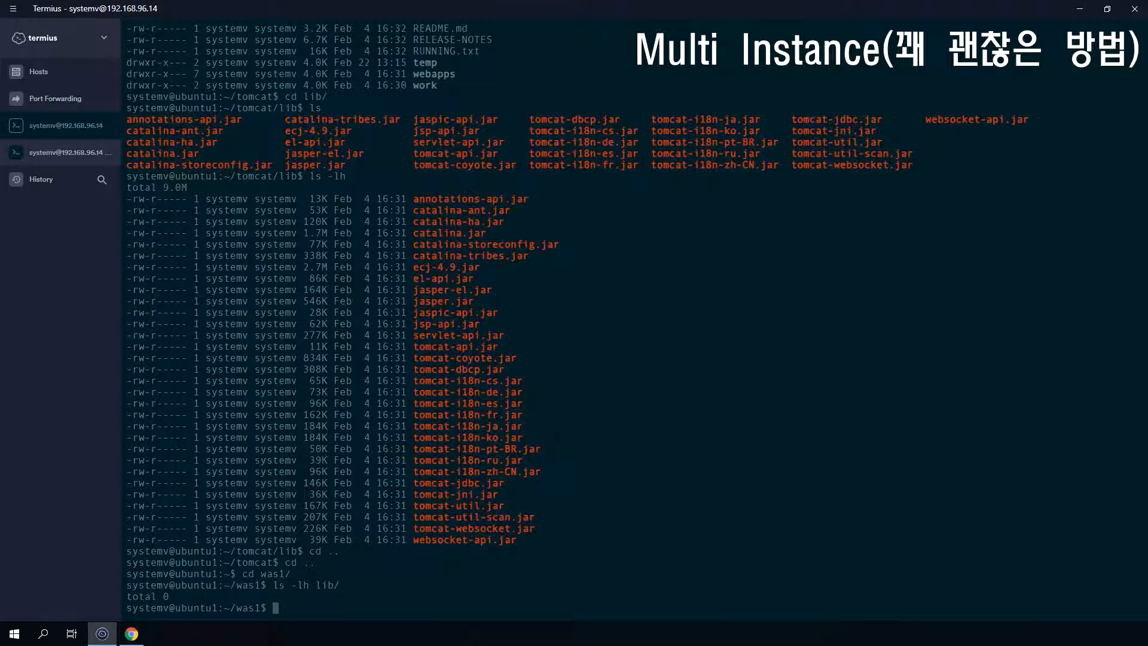
Step: Return to the home directory, list it and extract mysql-connector-java-8.0.15.tar.gz there with verbose output
type("cd ..")
key("Return")
type("ls")
key("Return")
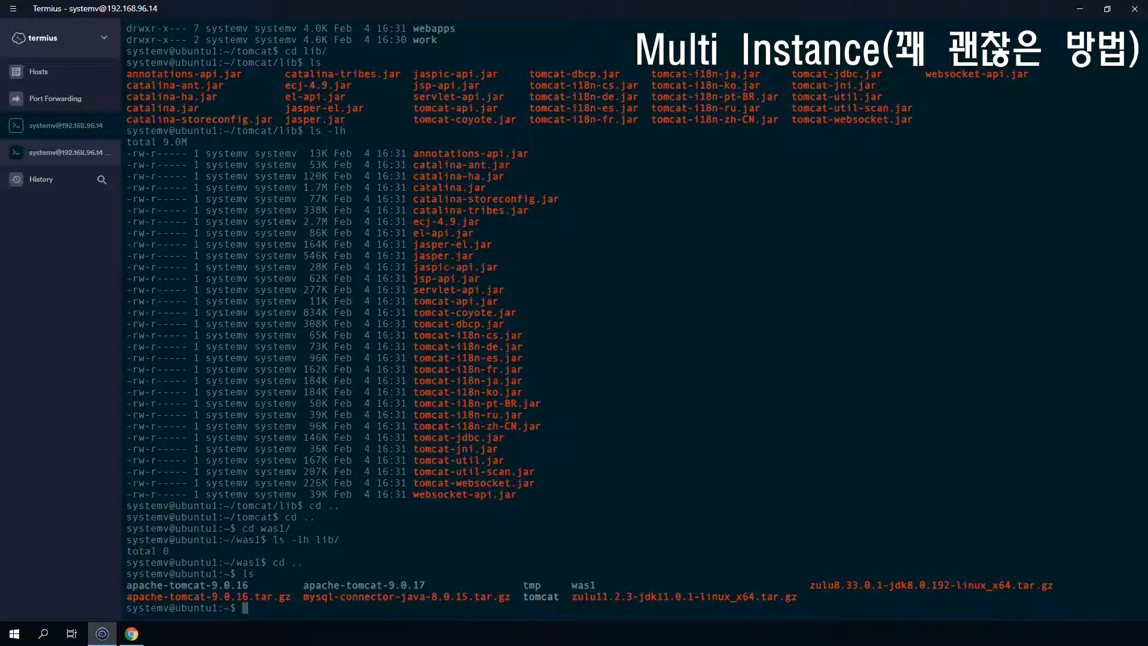
type("tar xvzf mys")
key("Tab")
key("Return")
type("cd")
key("BackSpace")
key("BackSpace")
key("BackSpace")
type("mv")
key("BackSpace")
key("BackSpace")
key("BackSpace")
Step: Copy mysql-connector-java-8.0.15.jar from the extracted mysql-connector-java-8.0.15 folder into was1/lib/
type("cp mys")
key("Tab")
type("/mys")
key("Tab")
type("was1/")
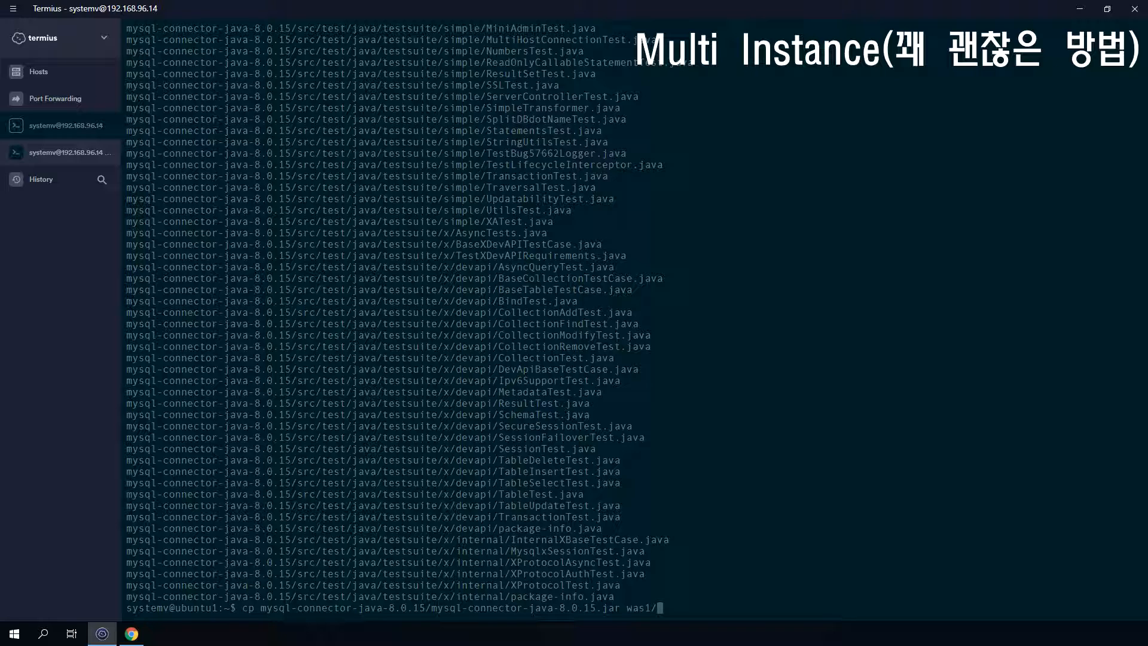
type("lib/")
key("Return")
Step: Change to the was1 directory, list it in short and long format, and list its lib directory in long format
type("cd wa")
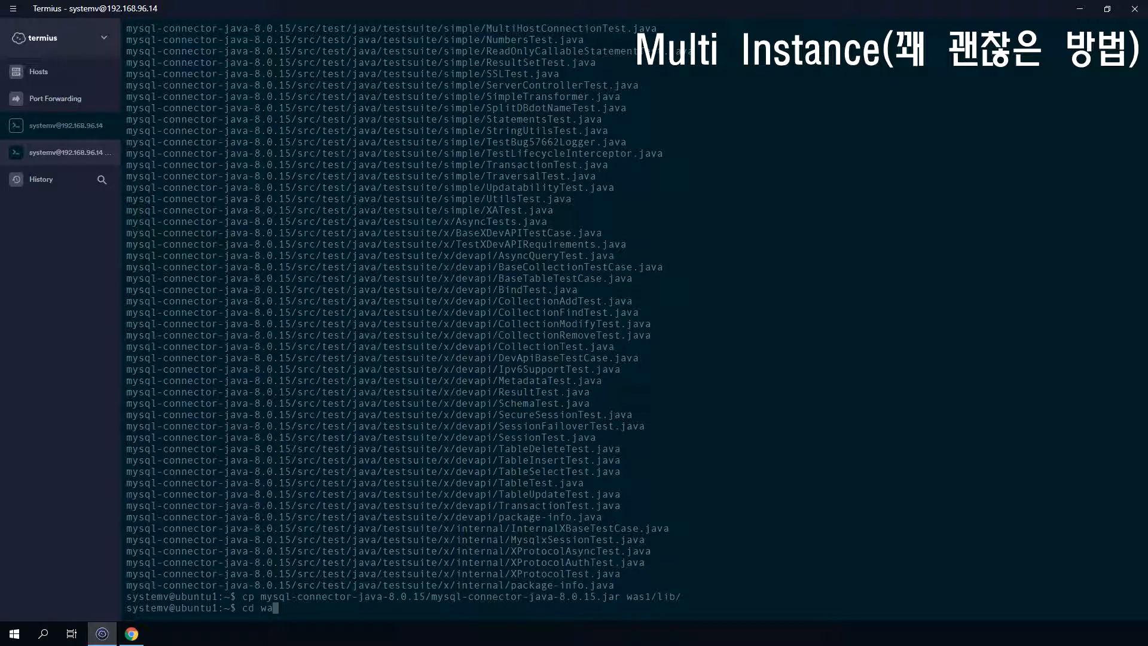
key("Tab")
key("Return")
type("ls")
key("Return")
type("ls -lh")
key("Return")
type("ls -lh lib/")
key("Return")
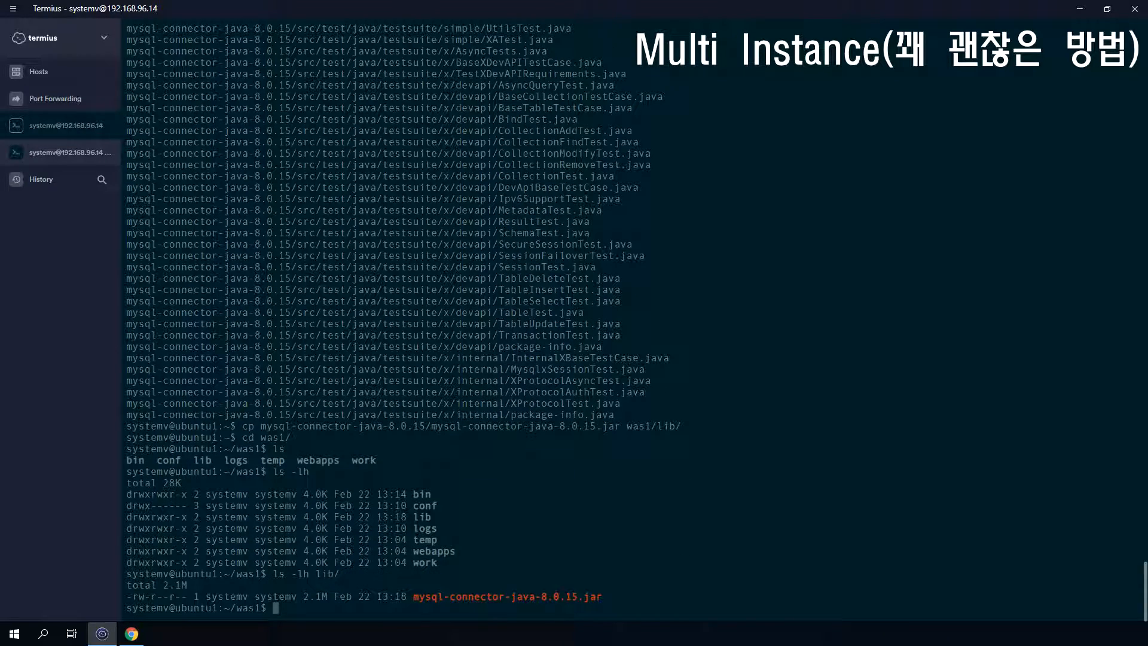